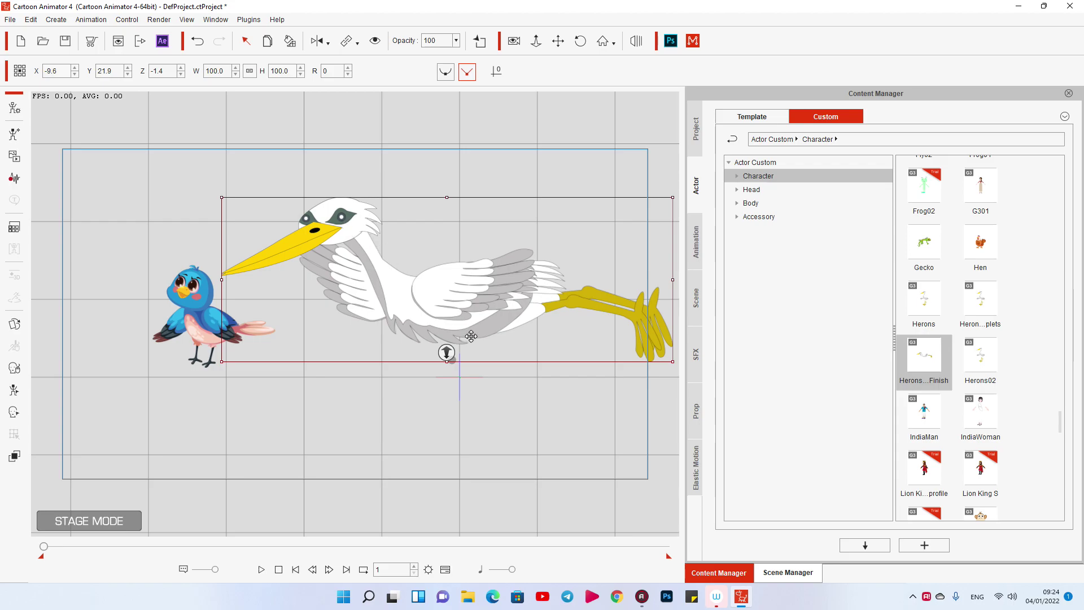
# - Launch the white heron character in Photoshop for PSD editing
pyautogui.click(201, 322)
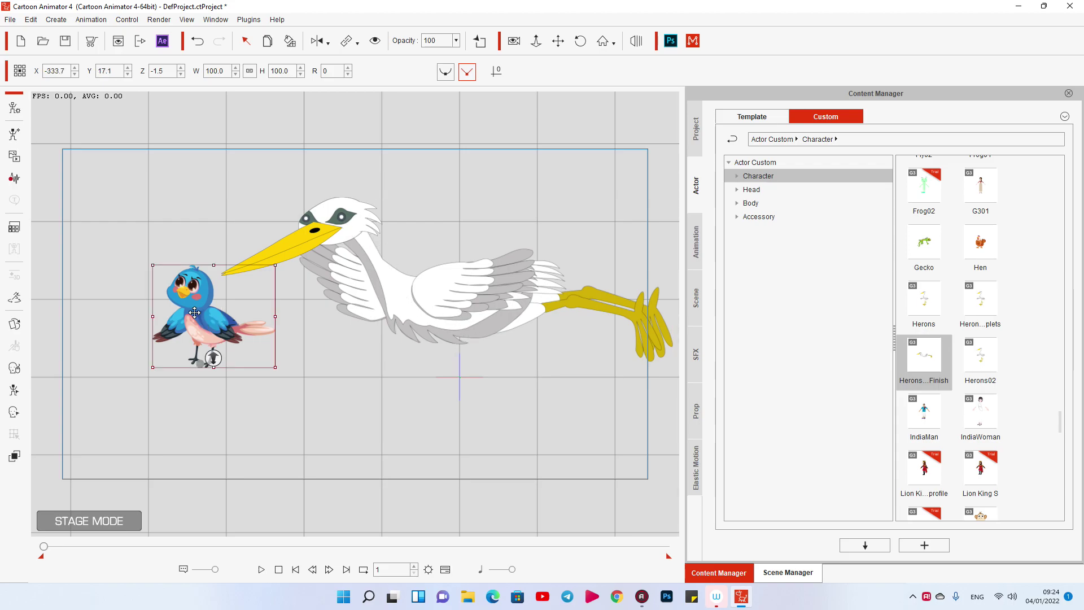
pyautogui.rightClick(380, 290)
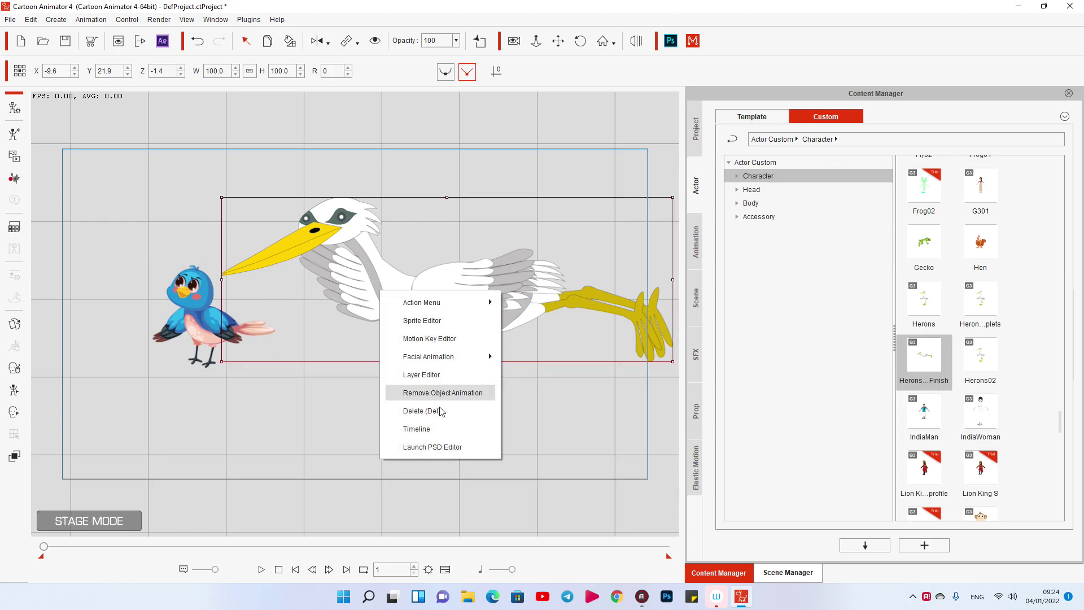
pyautogui.click(446, 448)
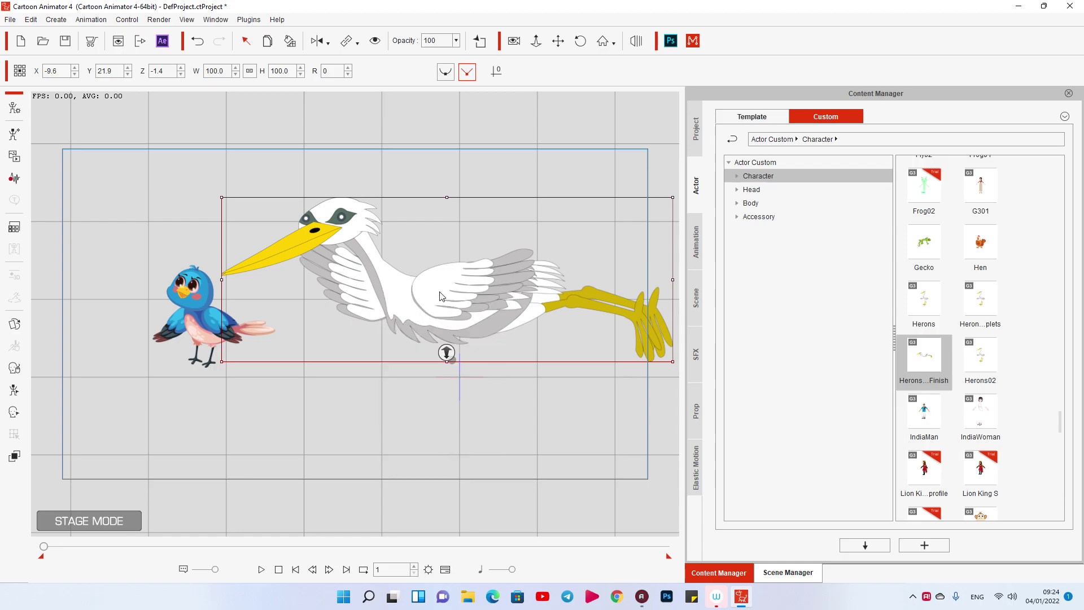
pyautogui.click(759, 204)
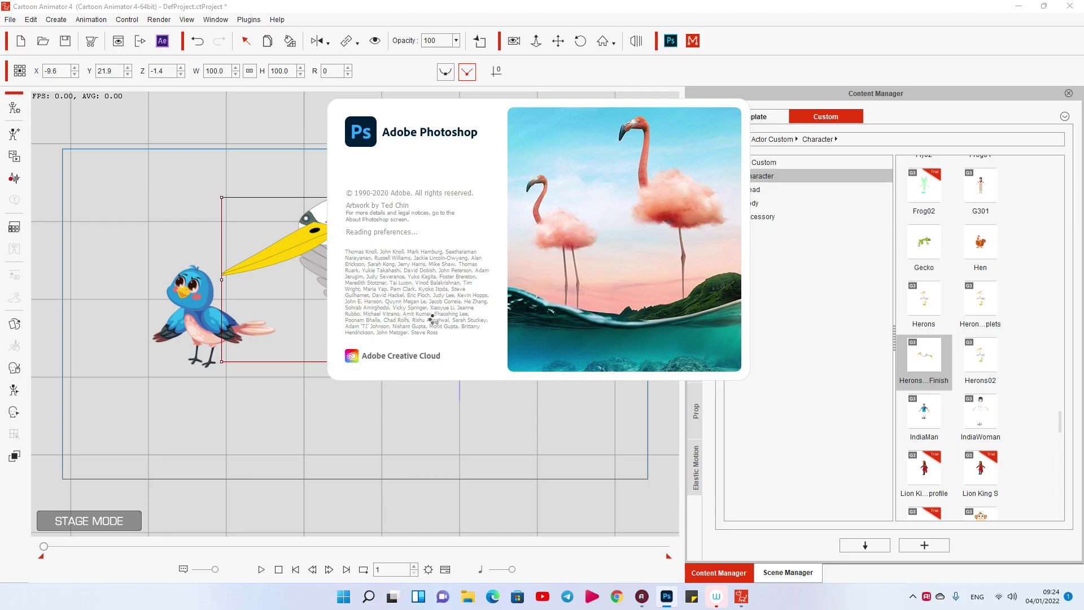
pyautogui.click(716, 596)
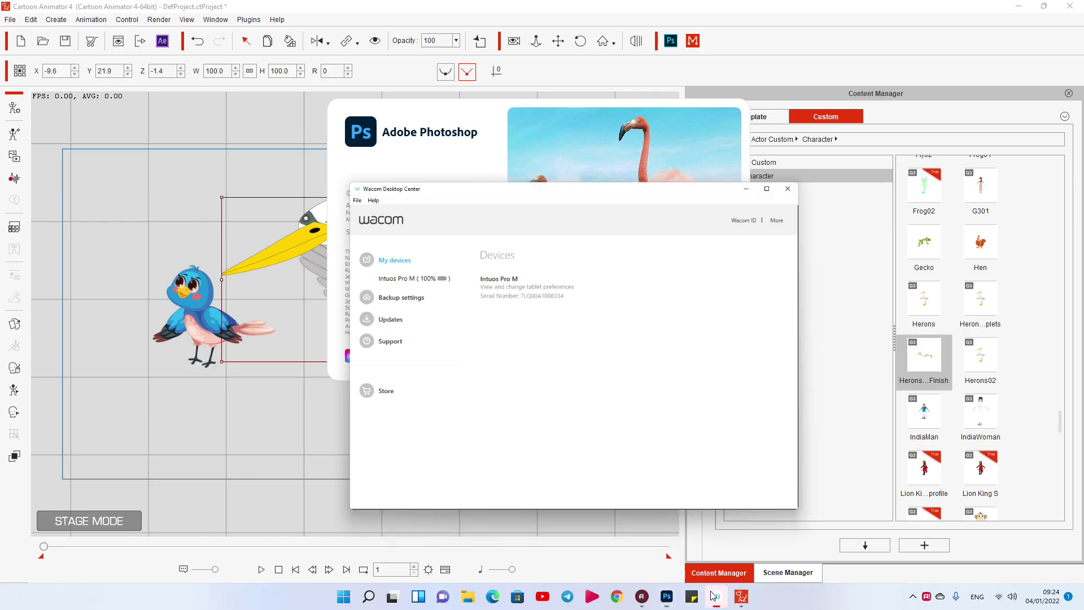
pyautogui.click(806, 95)
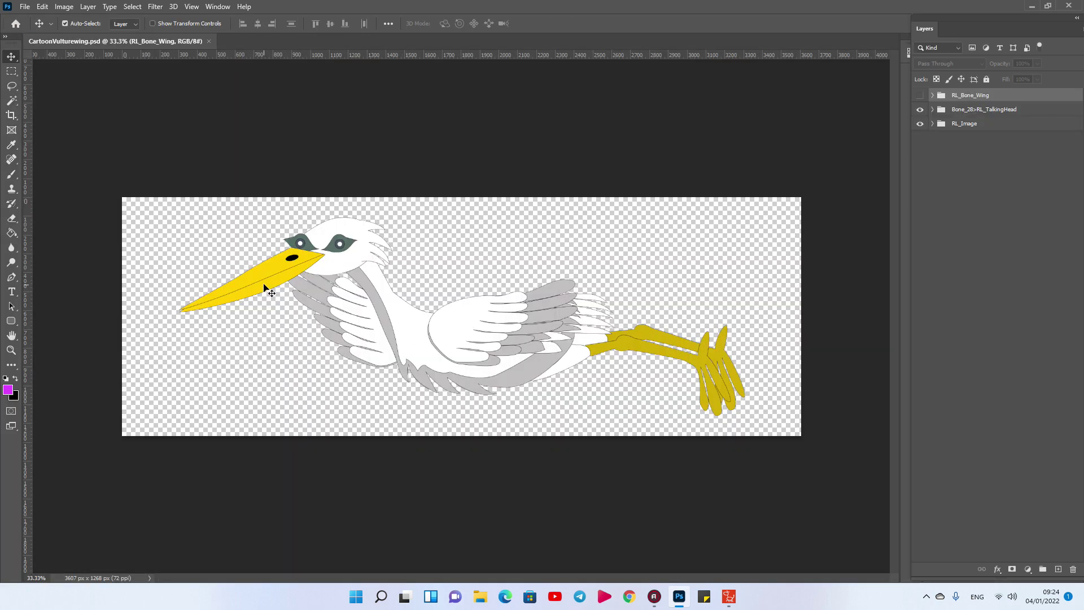
# - Switch back to Cartoon Animator and open the blue bird character in Composer mode
pyautogui.click(728, 596)
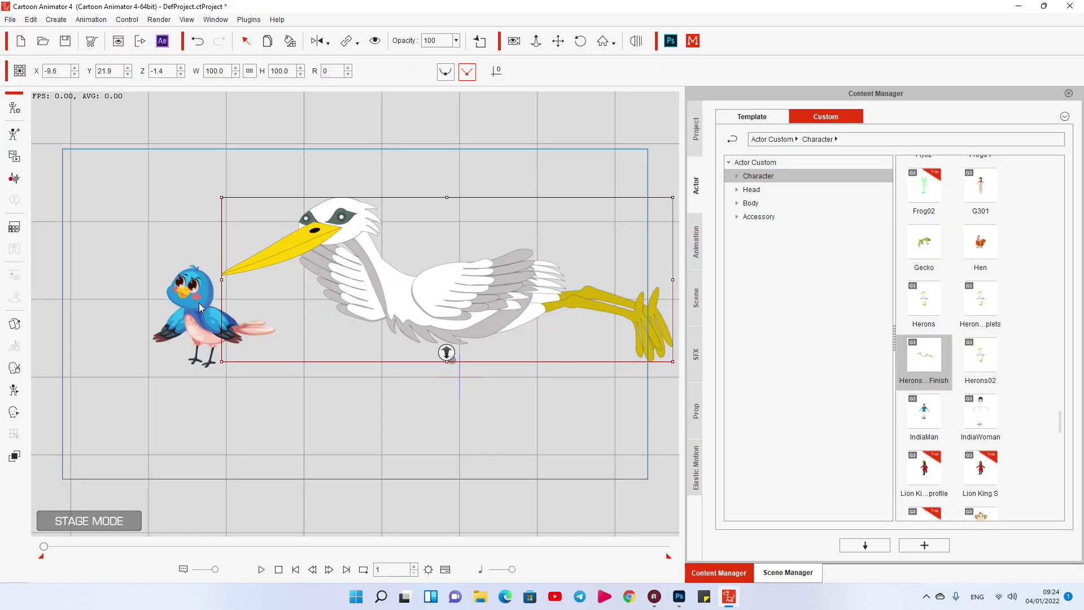
pyautogui.click(198, 302)
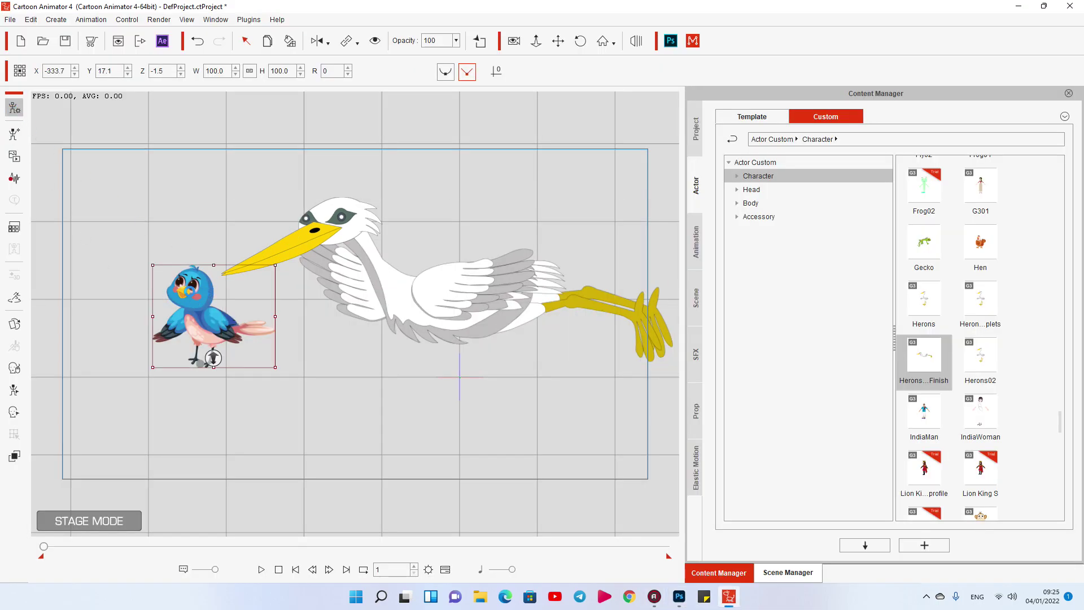
pyautogui.doubleClick(182, 291)
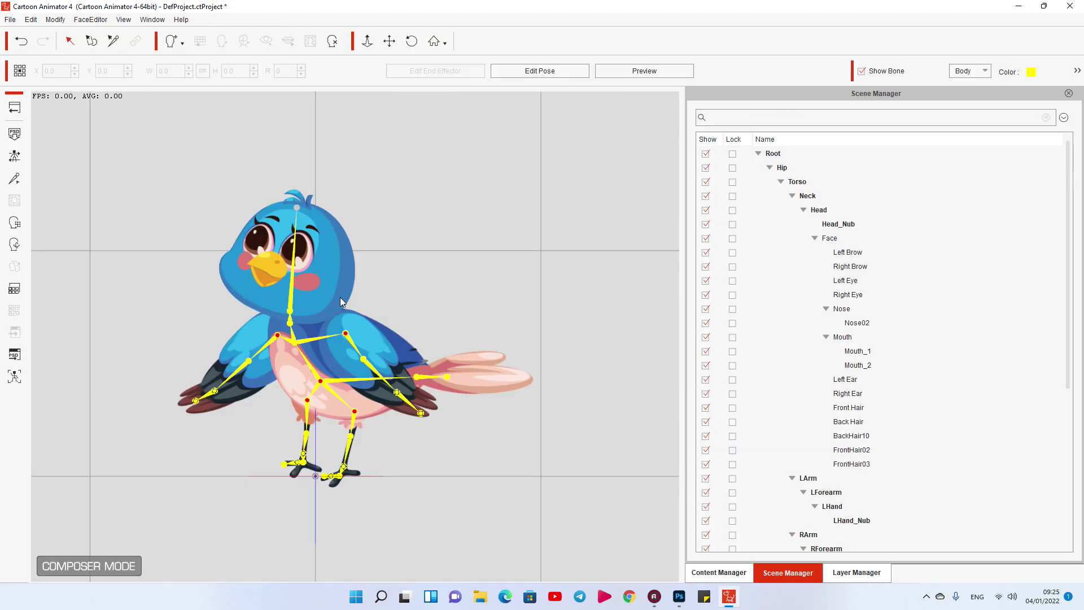
pyautogui.click(856, 571)
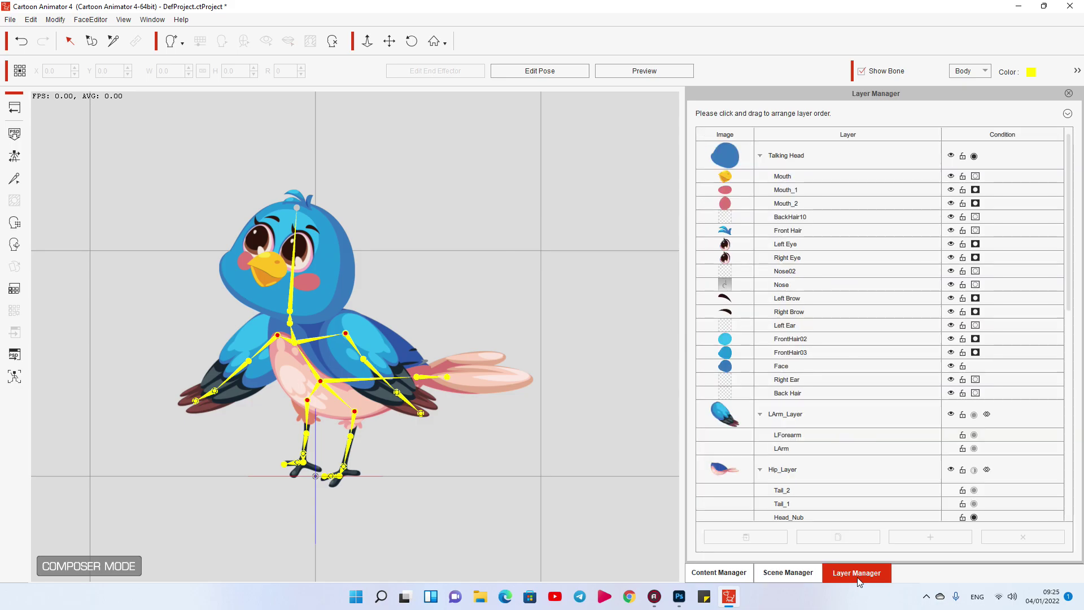
# - Save the blue bird's head to the custom Head library as Bird and return to the stage
pyautogui.click(728, 572)
pyautogui.click(698, 191)
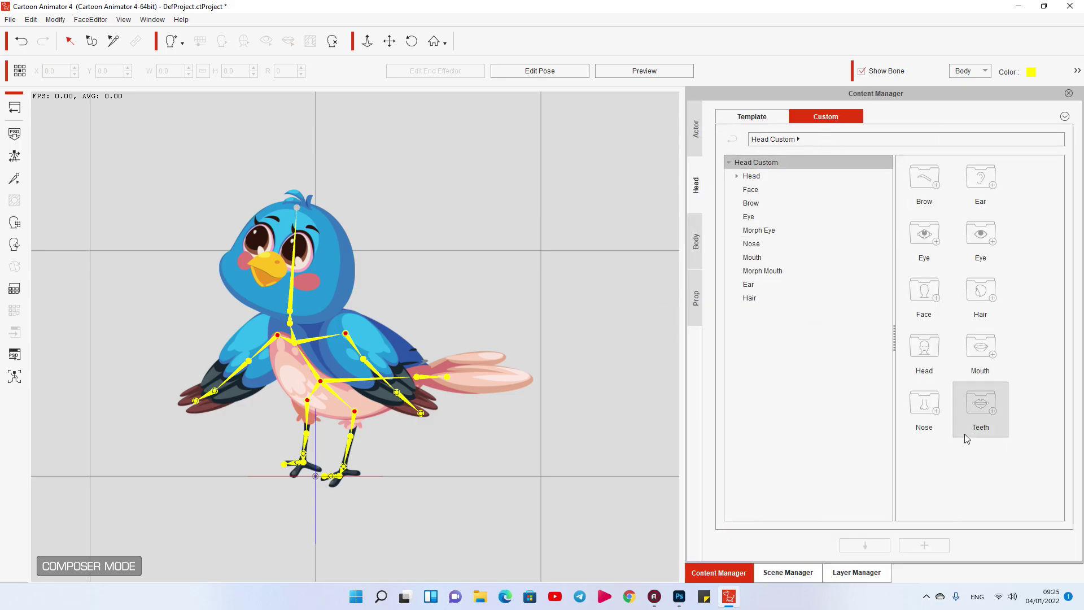
pyautogui.click(753, 175)
pyautogui.click(931, 545)
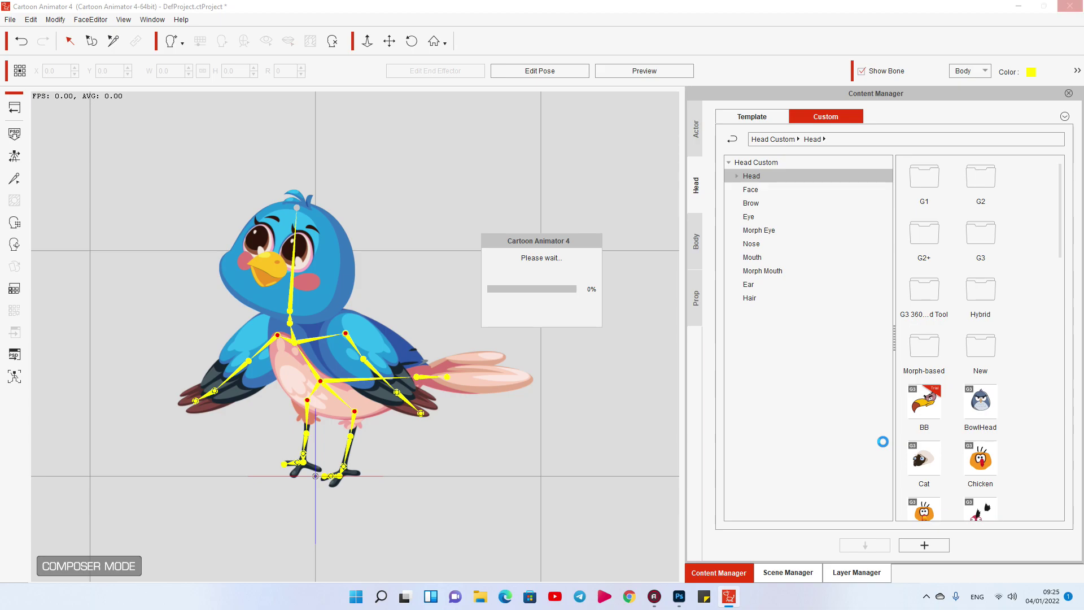
pyautogui.write('Bird')
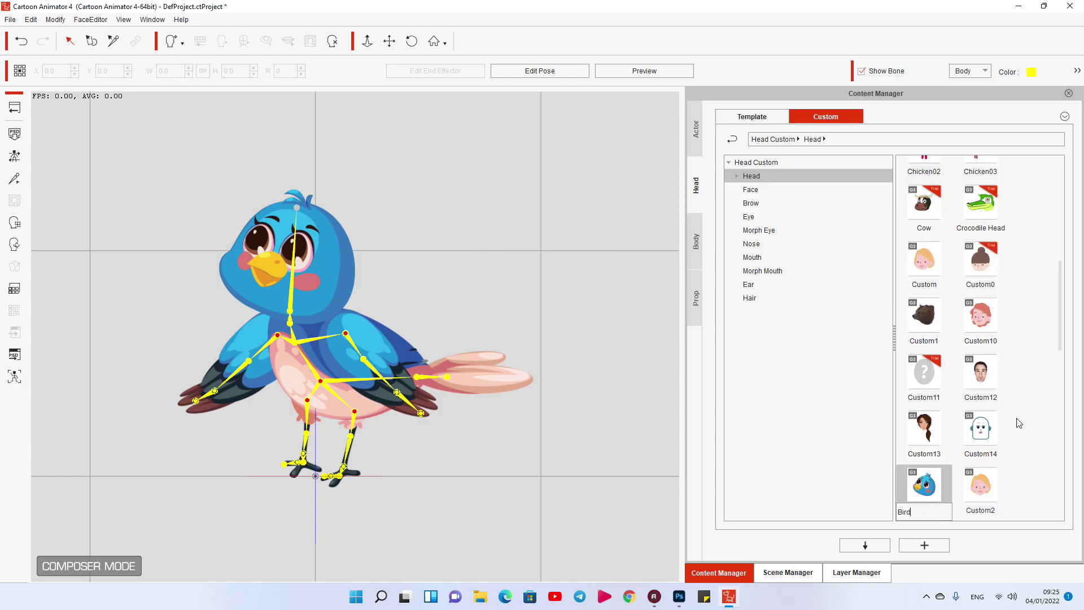
pyautogui.press('Return')
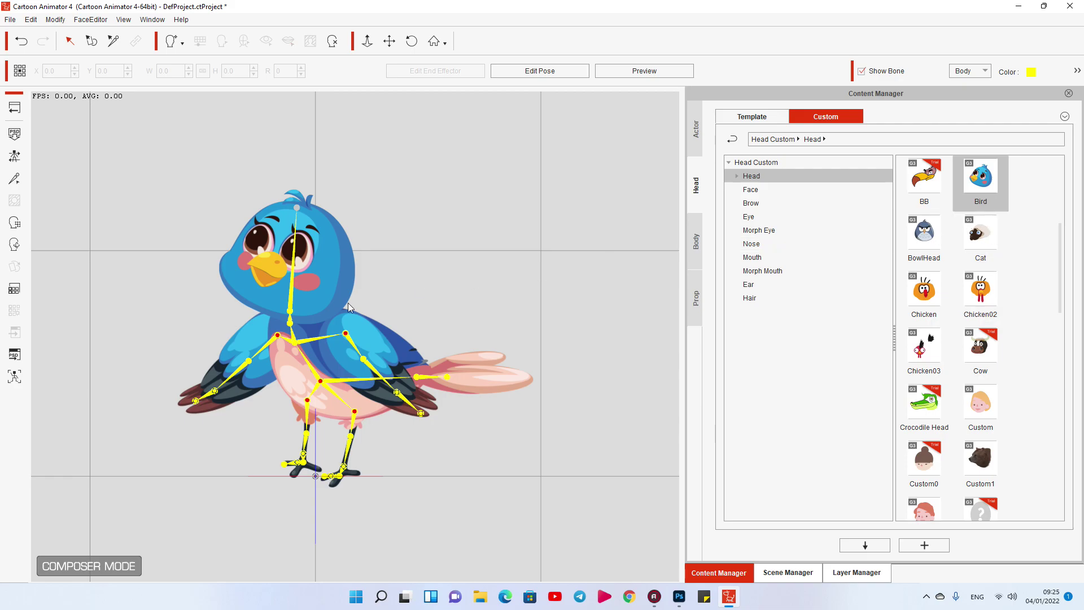
pyautogui.click(14, 108)
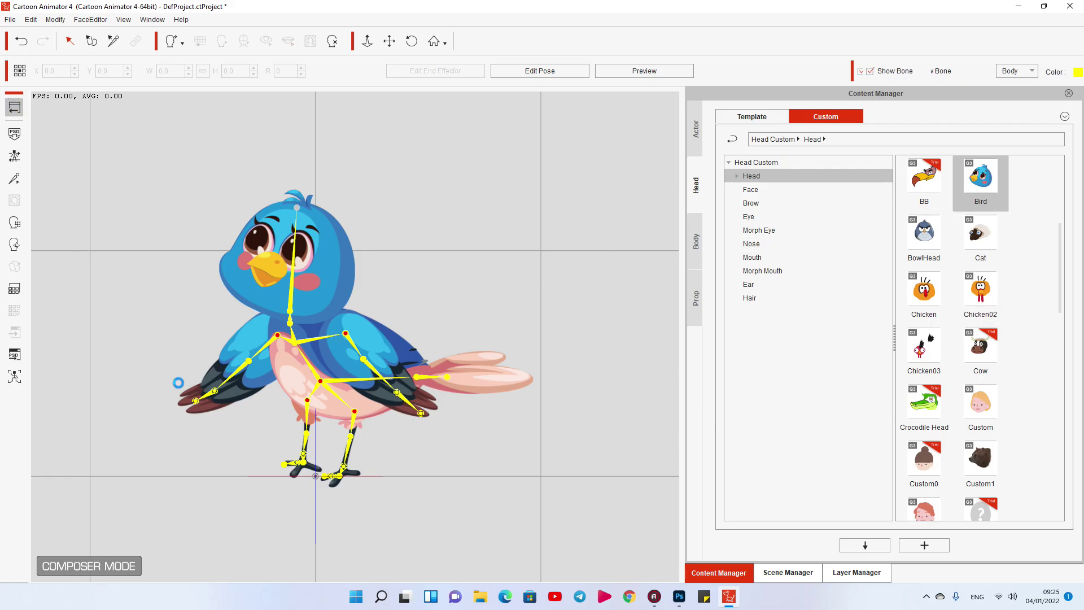
pyautogui.click(203, 329)
pyautogui.press('Delete')
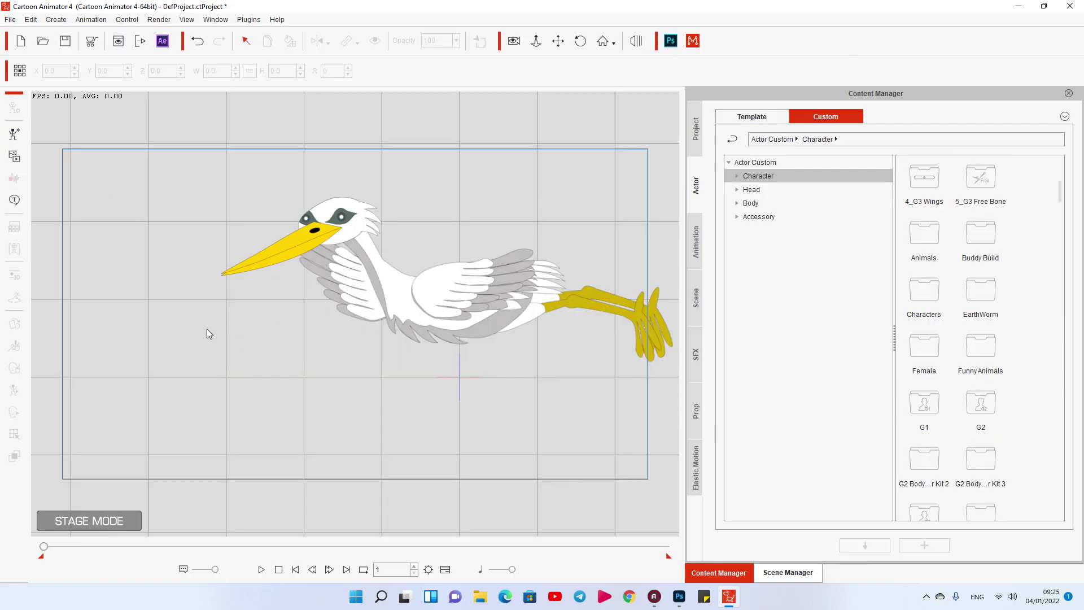
pyautogui.moveTo(474, 349); pyautogui.dragTo(366, 381)
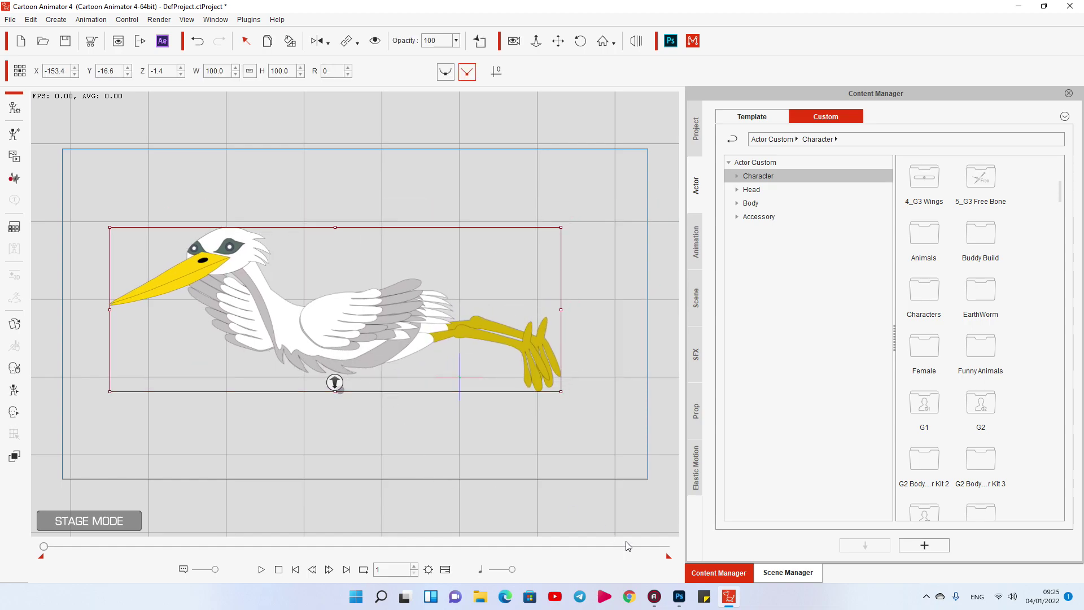
pyautogui.moveTo(684, 604)
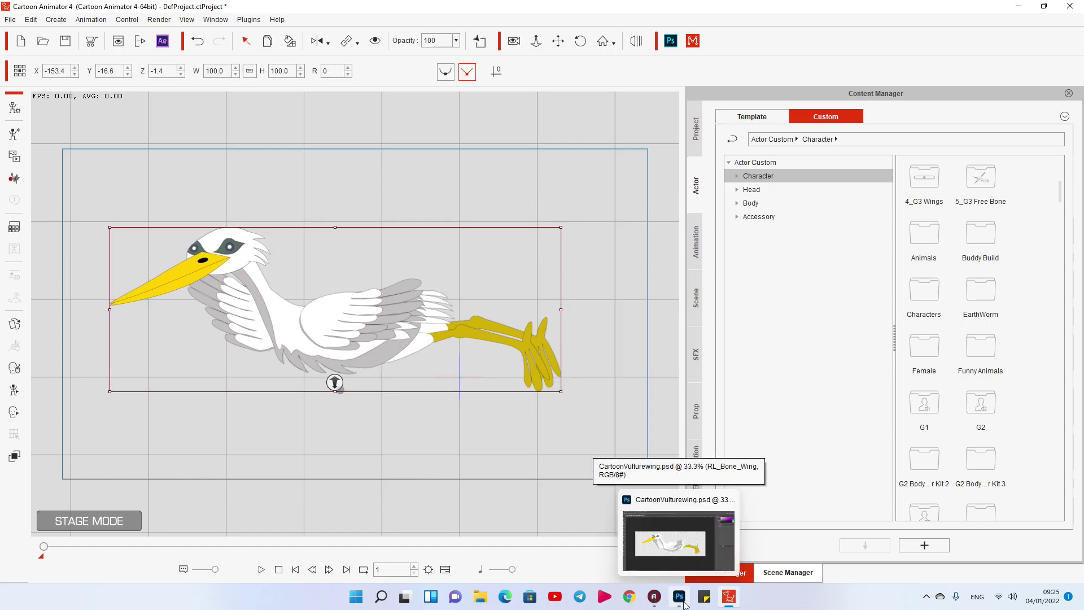
pyautogui.hotkey('ctrl', 'z')
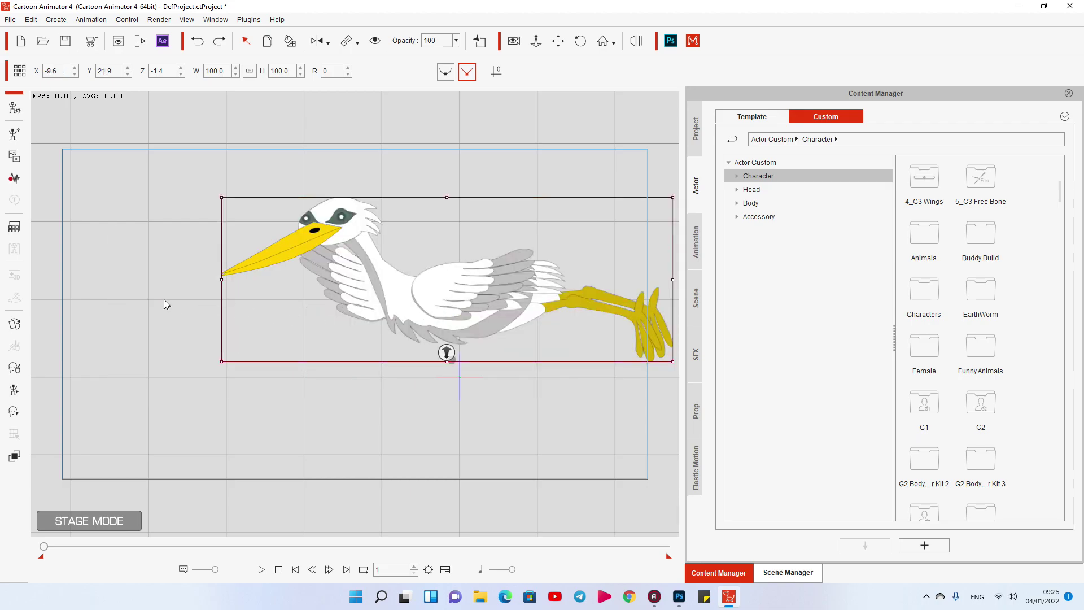
pyautogui.click(197, 309)
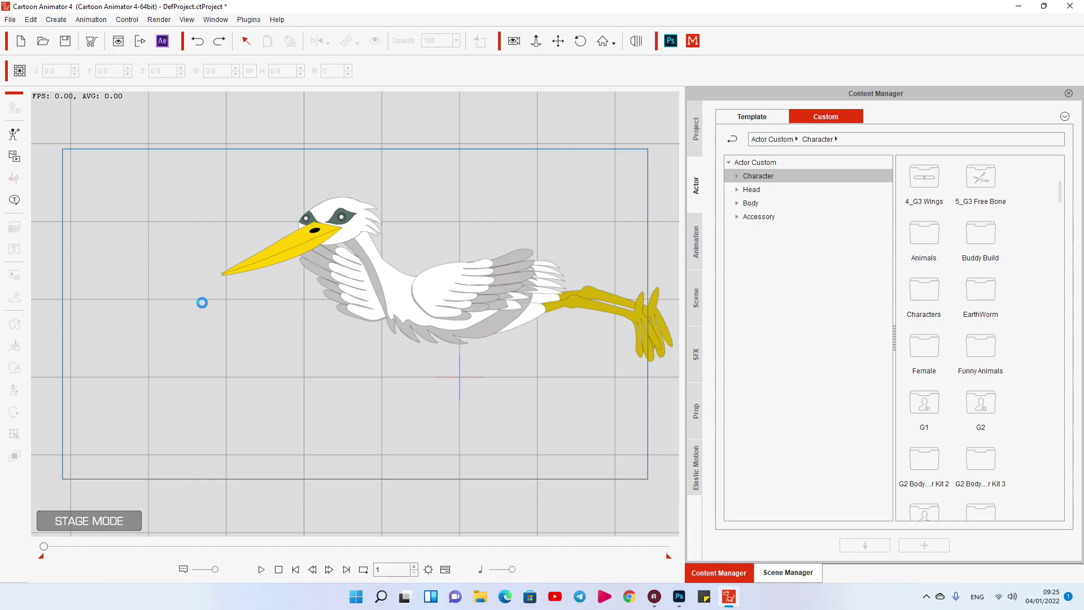
# - Launch the blue bird character in Photoshop with a PSD scale of 1.0
pyautogui.click(201, 302)
pyautogui.rightClick(202, 320)
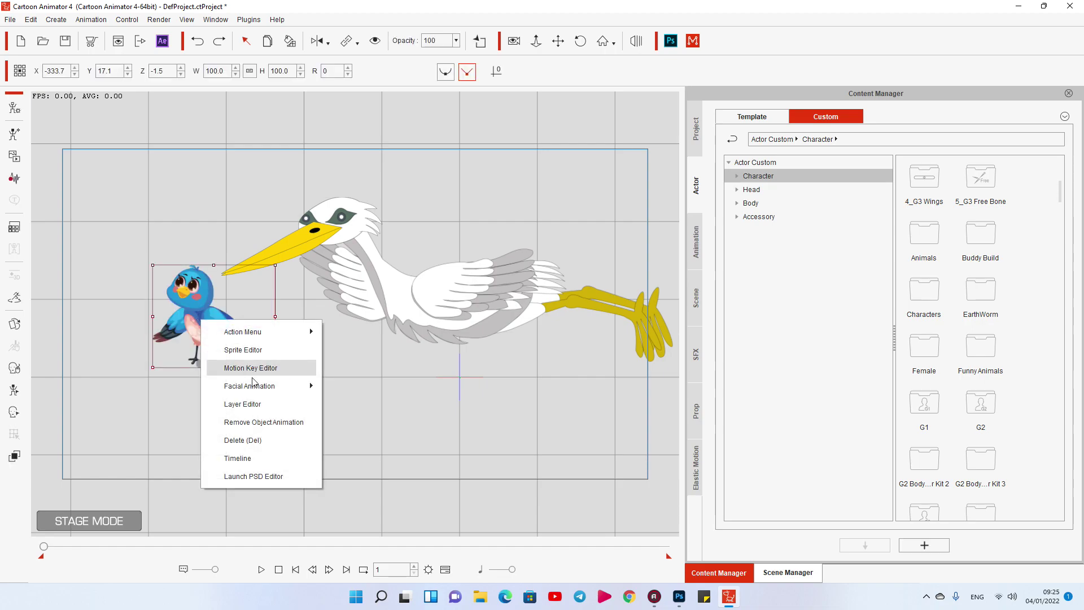
pyautogui.press('Escape')
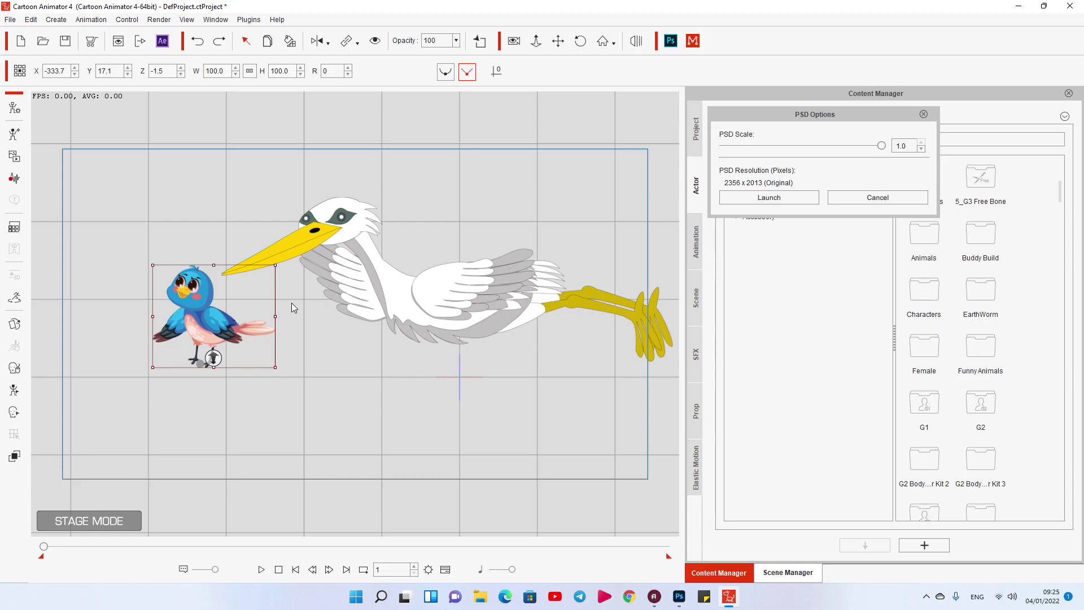
pyautogui.click(772, 197)
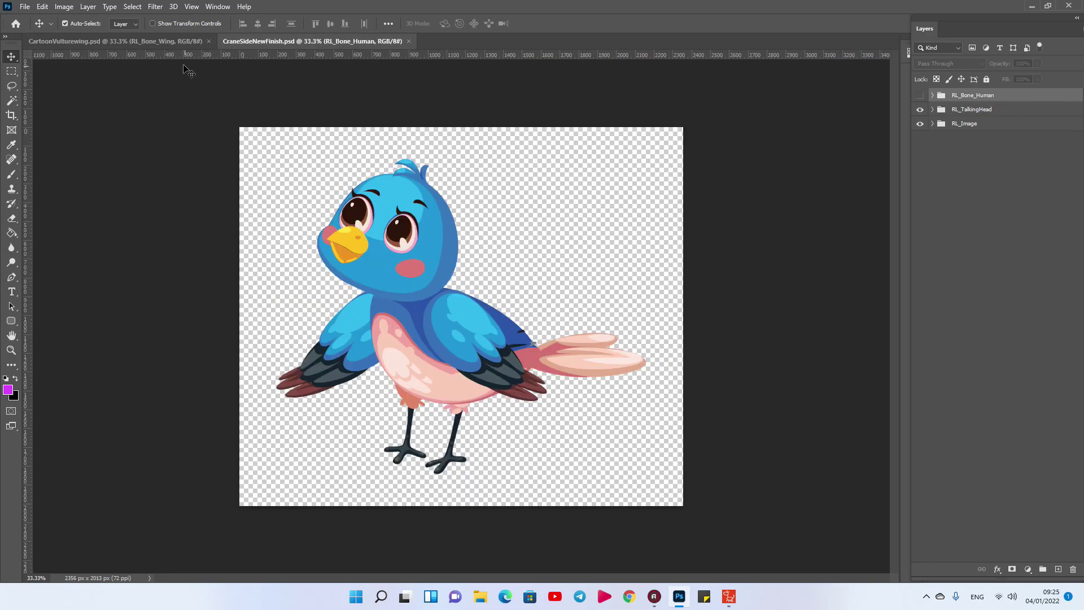
# - Copy the RL_Image group from CraneSideNewFinish.psd into CartoonVulturewing.psd and close the source document without saving
pyautogui.moveTo(284, 39); pyautogui.dragTo(285, 140)
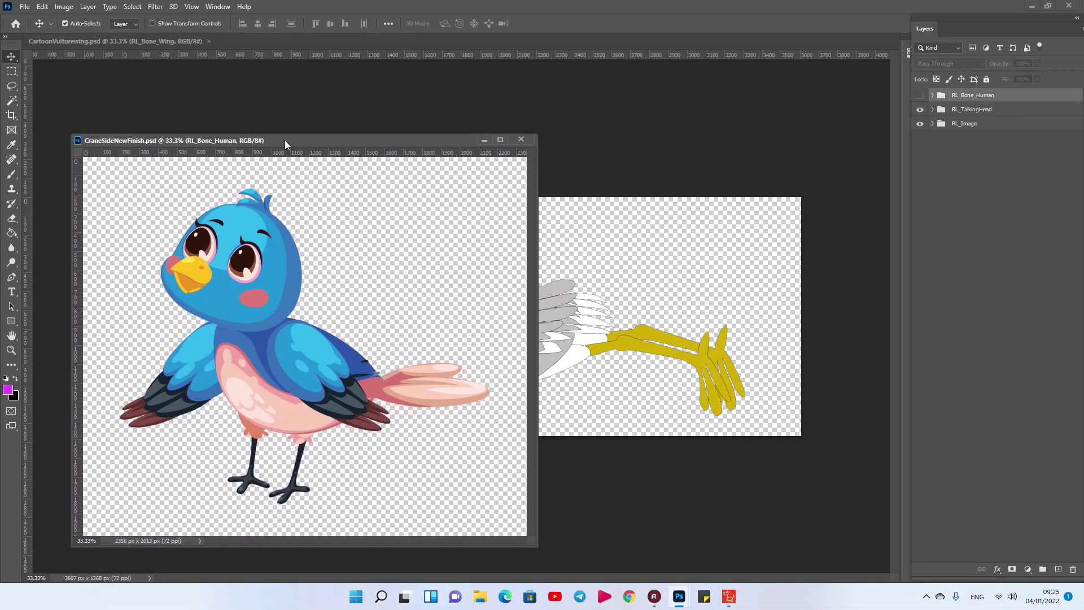
pyautogui.click(255, 361)
pyautogui.click(939, 153)
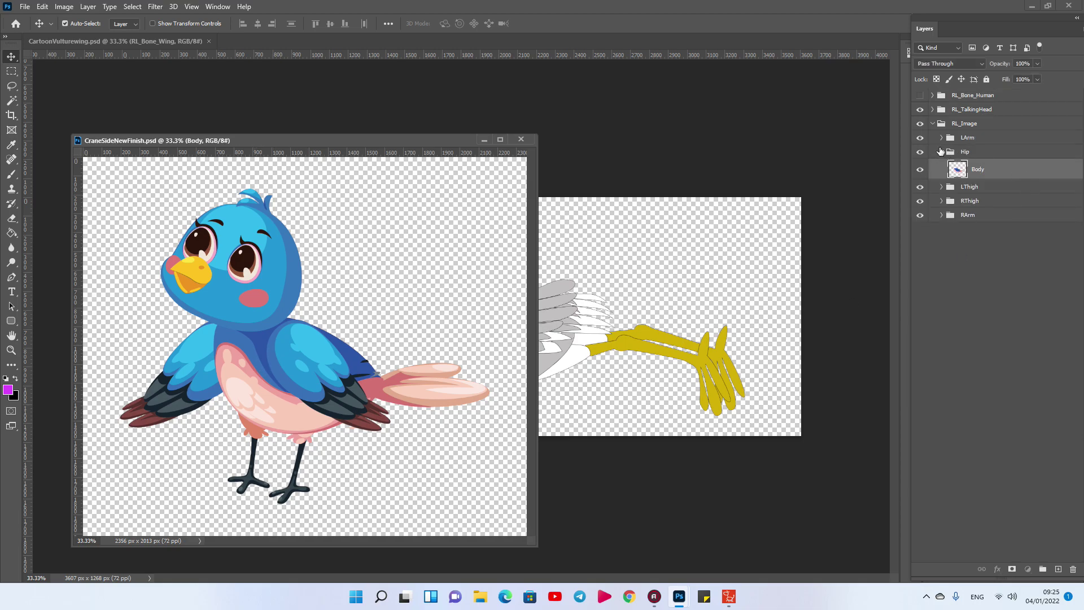
pyautogui.click(931, 127)
pyautogui.moveTo(466, 143); pyautogui.dragTo(252, 205)
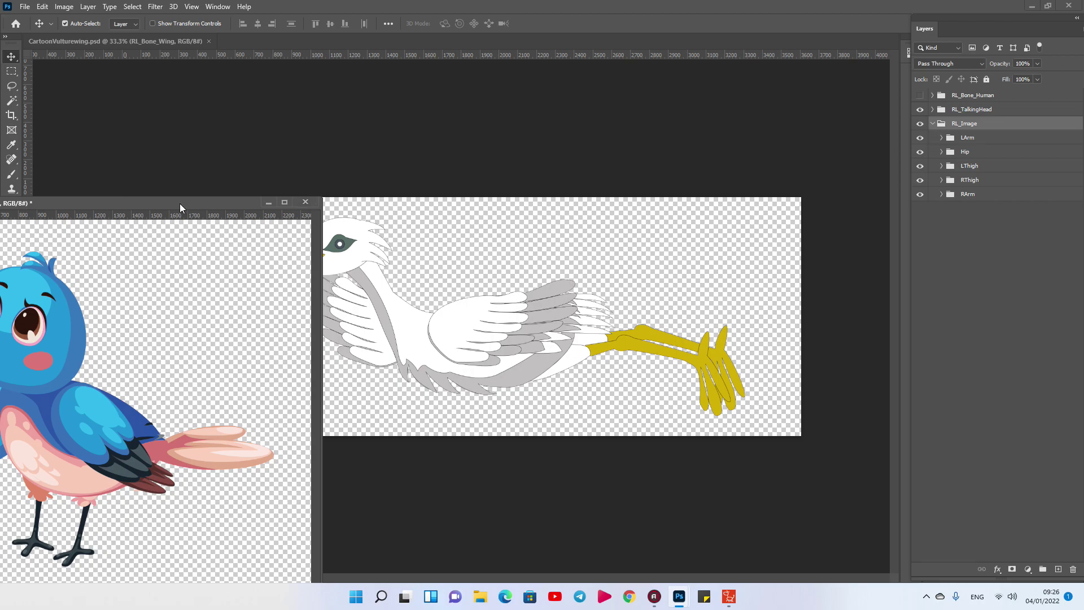
pyautogui.moveTo(179, 203); pyautogui.dragTo(91, 283)
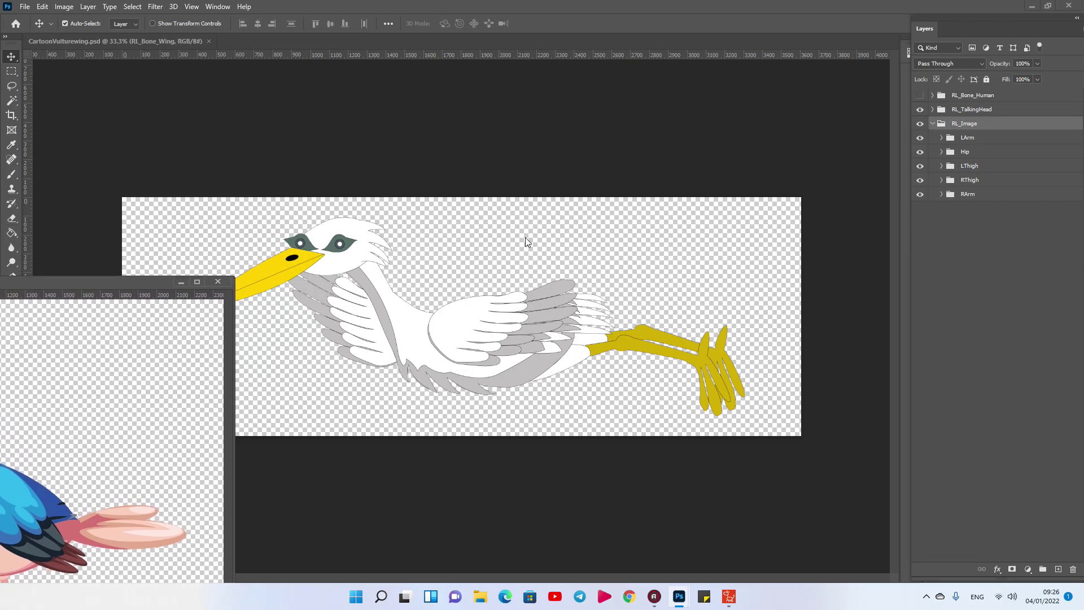
pyautogui.moveTo(955, 124); pyautogui.dragTo(647, 252)
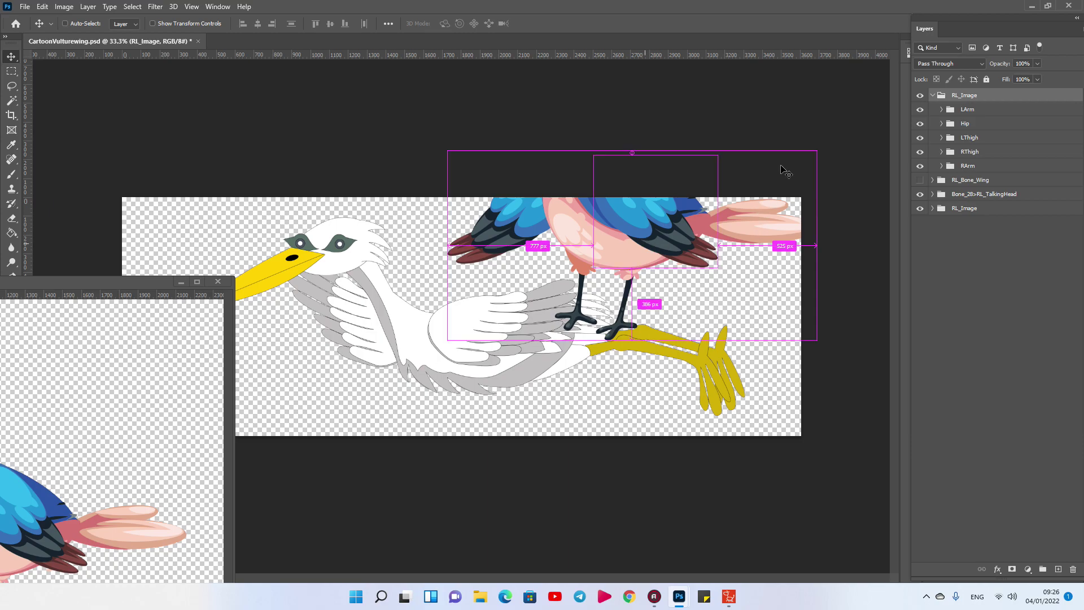
pyautogui.click(218, 281)
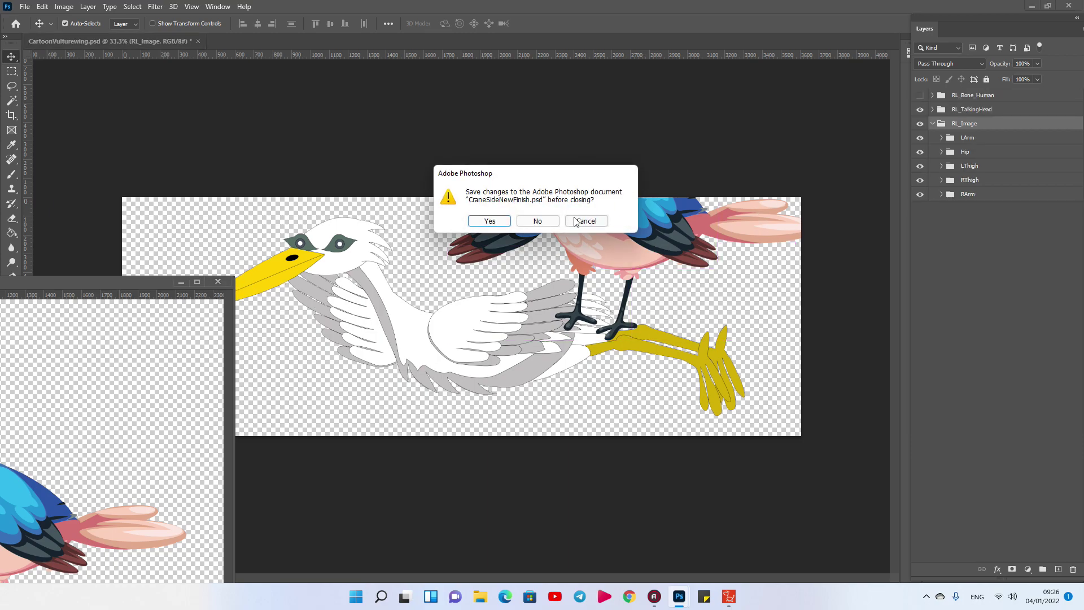
pyautogui.click(536, 220)
pyautogui.press('c')
pyautogui.moveTo(445, 199); pyautogui.dragTo(465, 140)
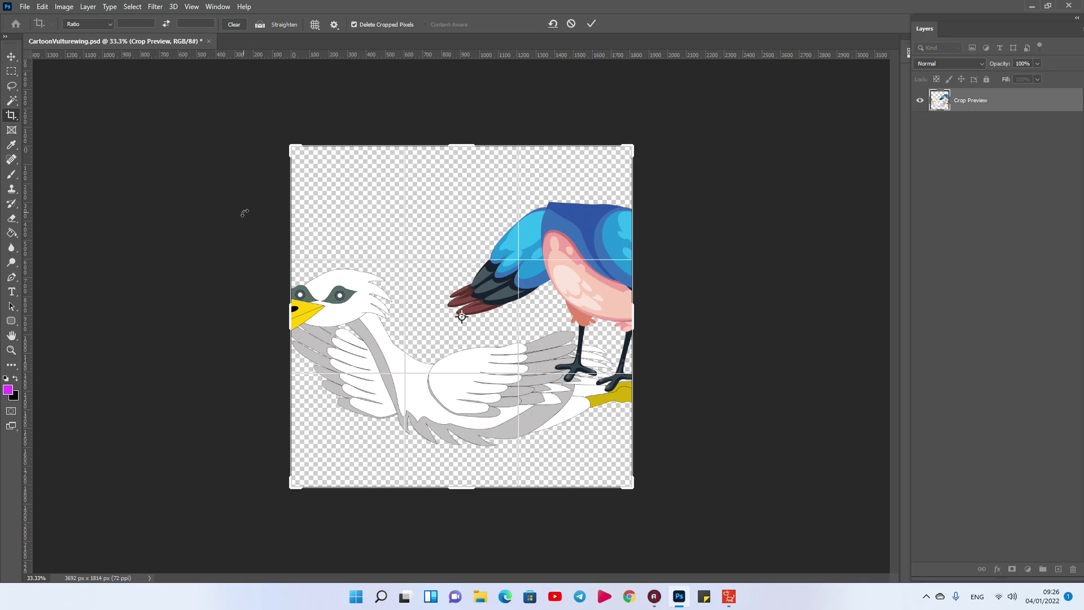
pyautogui.moveTo(291, 145); pyautogui.dragTo(114, 100)
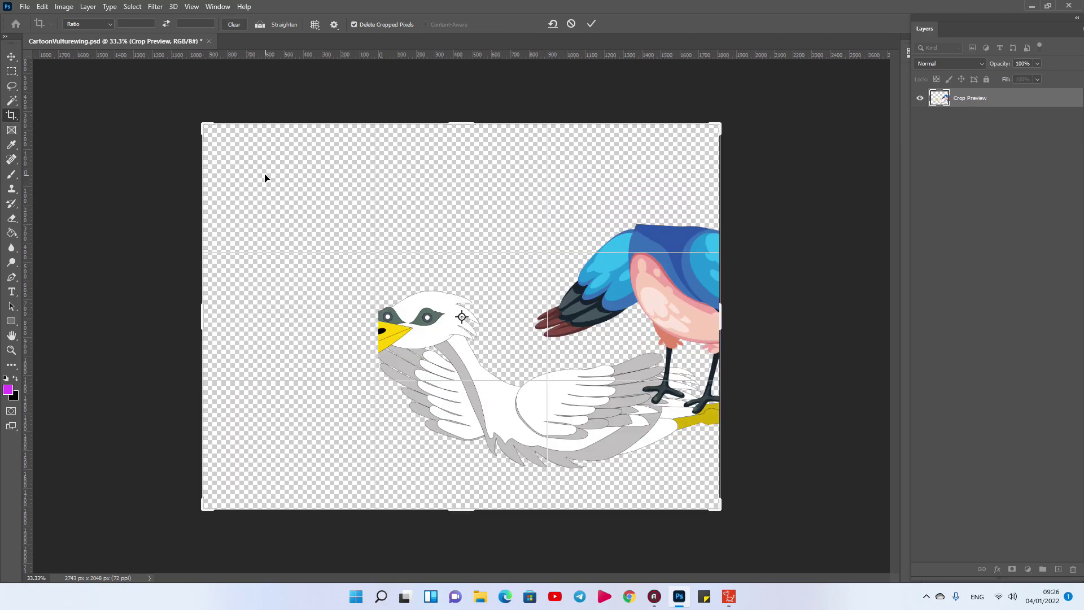
pyautogui.press('Return')
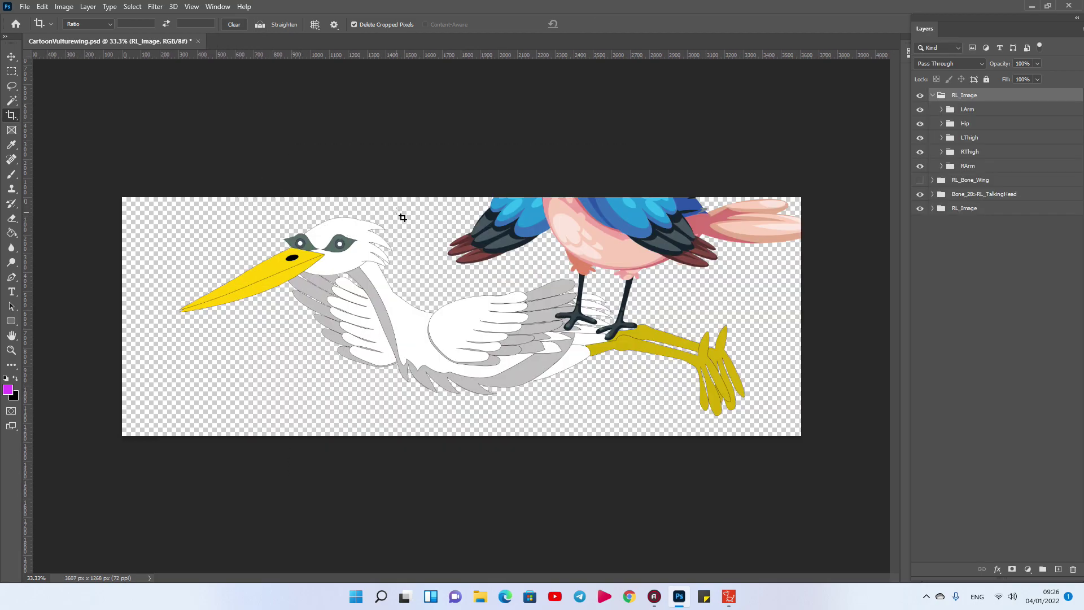
pyautogui.moveTo(146, 108); pyautogui.dragTo(796, 539)
pyautogui.moveTo(462, 197); pyautogui.dragTo(473, 124)
pyautogui.press('Return')
pyautogui.press('v')
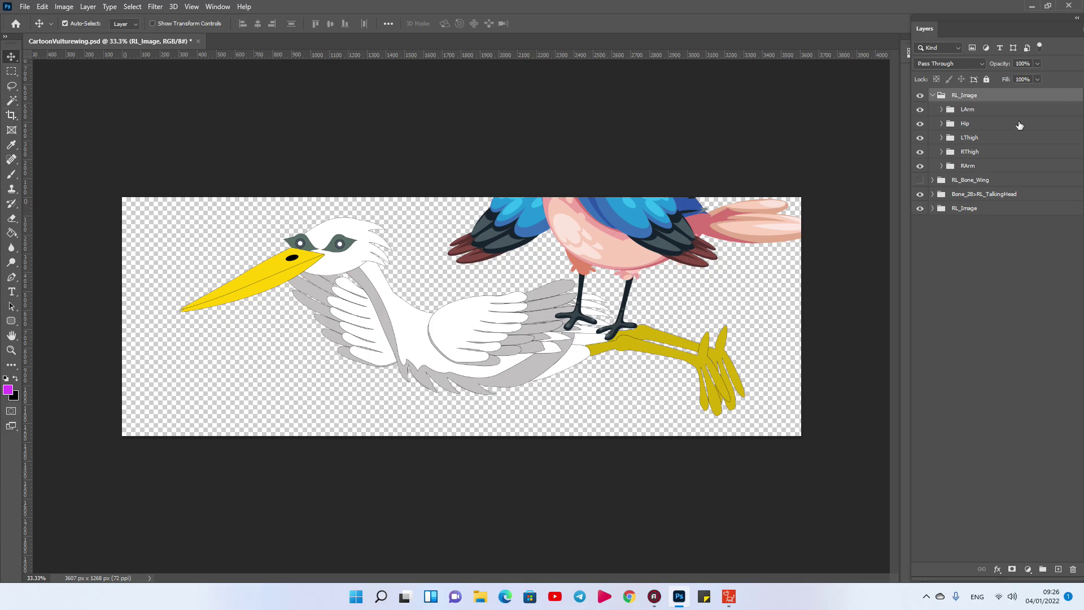
# - Extend the canvas of CartoonVulturewing.psd upward and to the right with the Crop tool to fit the whole bird body
pyautogui.press('c')
pyautogui.moveTo(468, 198); pyautogui.dragTo(468, 162)
pyautogui.moveTo(801, 320); pyautogui.dragTo(824, 320)
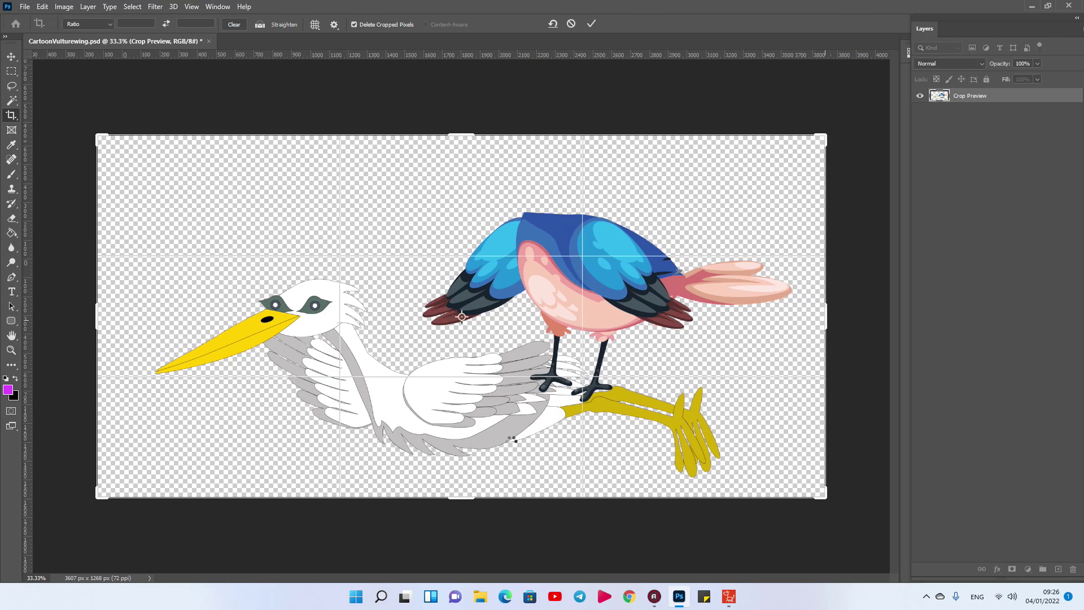
pyautogui.press('Return')
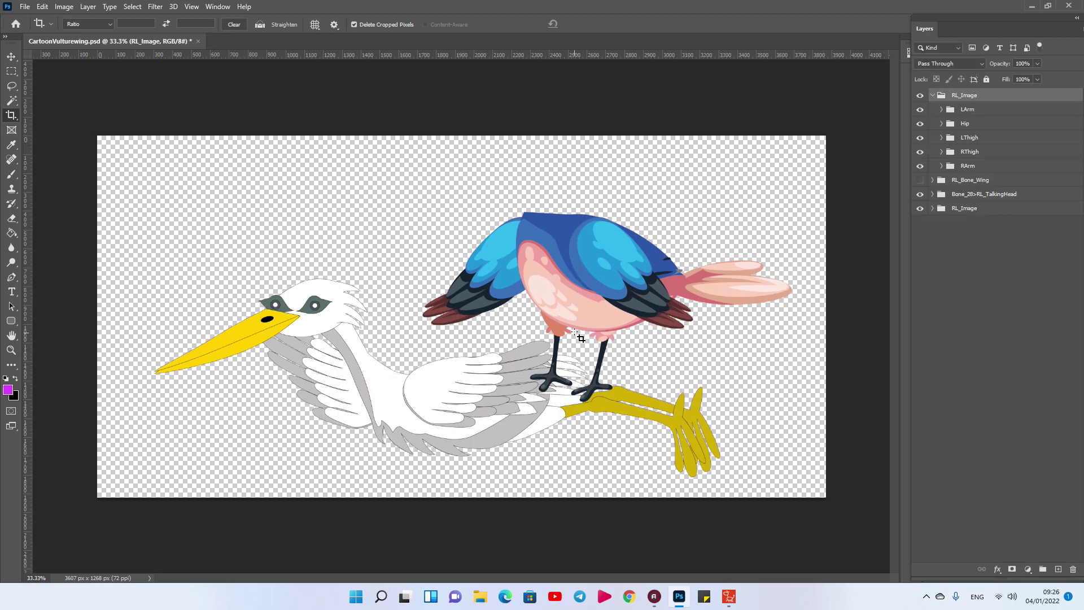
# - Move the bird body's RL_Image group over the heron's body and rotate it to line up with the heron's pose
pyautogui.press('v')
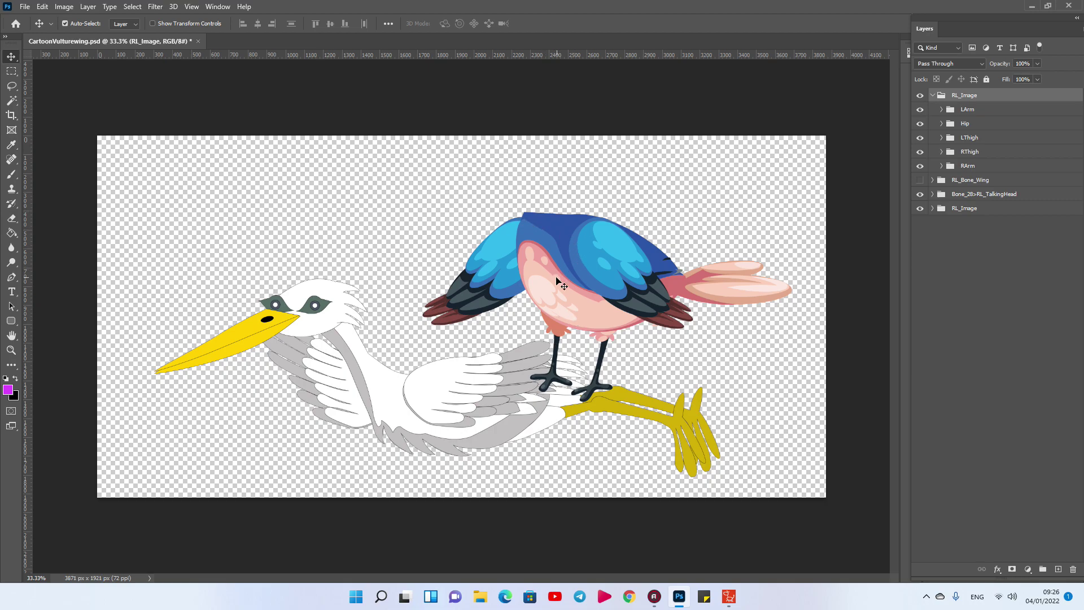
pyautogui.click(546, 235)
pyautogui.click(966, 96)
pyautogui.moveTo(713, 202); pyautogui.dragTo(554, 335)
pyautogui.hotkey('ctrl', 't')
pyautogui.moveTo(441, 291); pyautogui.dragTo(407, 300)
pyautogui.press('Return')
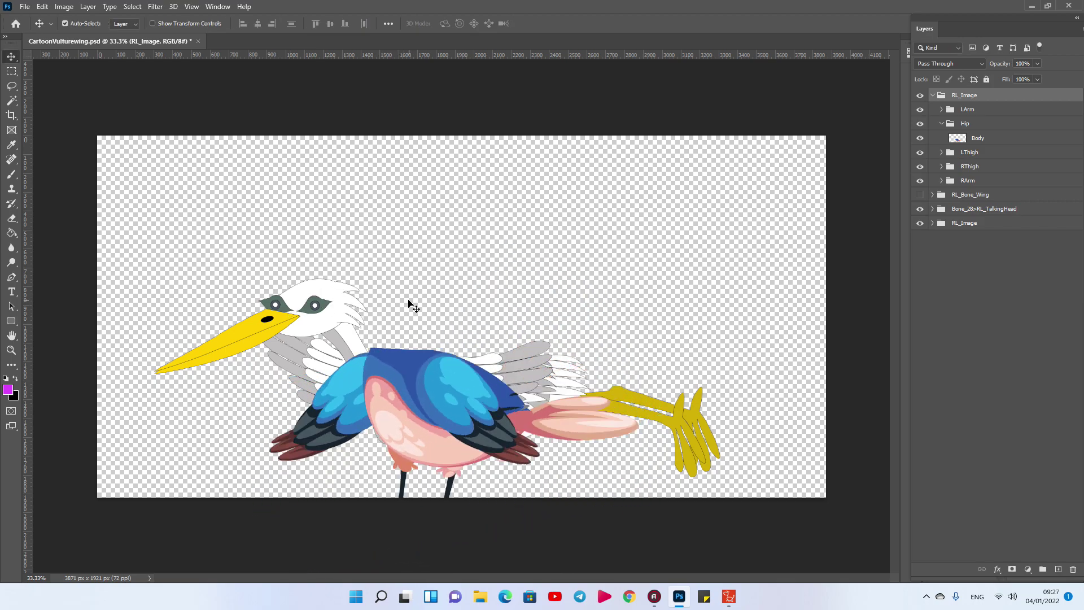
pyautogui.hotkey('ctrl', 't')
pyautogui.moveTo(404, 290); pyautogui.dragTo(395, 284)
pyautogui.press('Return')
pyautogui.moveTo(470, 311); pyautogui.dragTo(474, 283)
# - Extend the canvas downward with the Crop tool to fit the bird's legs and feet
pyautogui.press('c')
pyautogui.moveTo(480, 498); pyautogui.dragTo(467, 536)
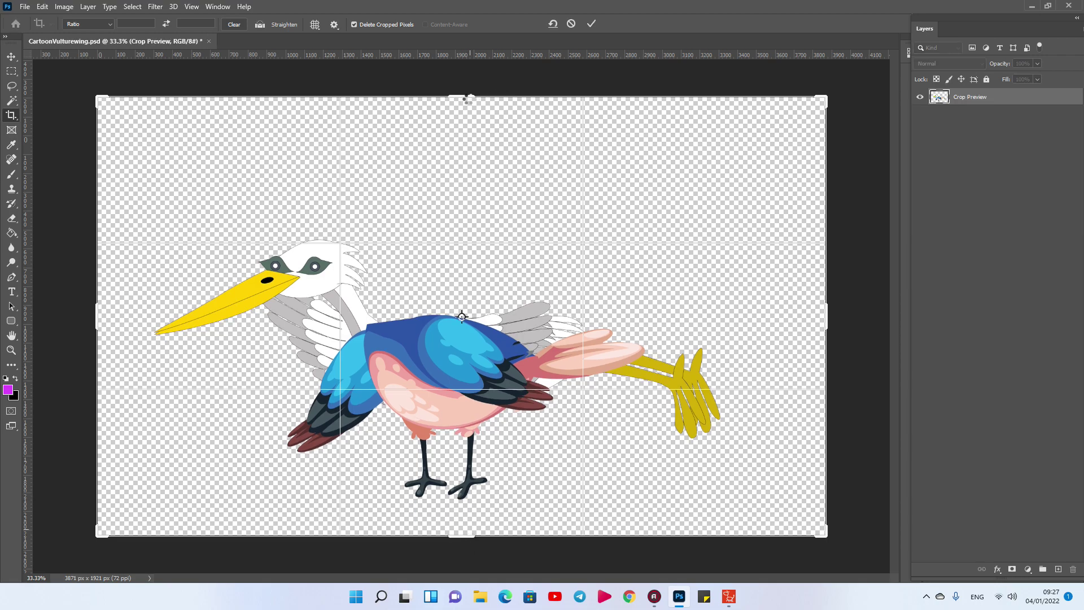
pyautogui.press('Return')
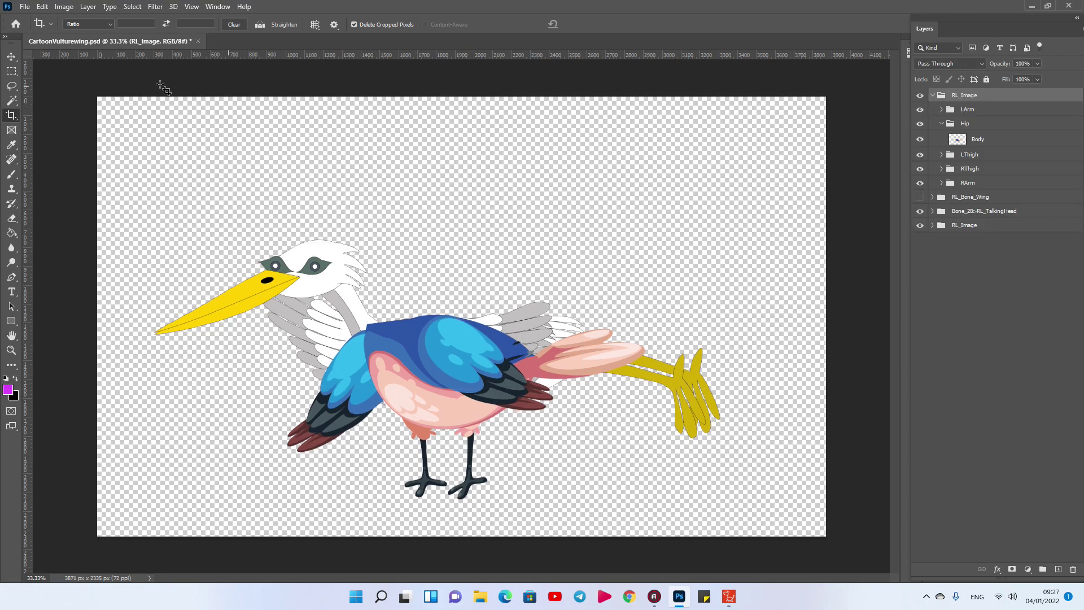
# - Crop the empty canvas above and on both sides of the artwork to about 3151 by 1682 px
pyautogui.moveTo(101, 92); pyautogui.dragTo(953, 604)
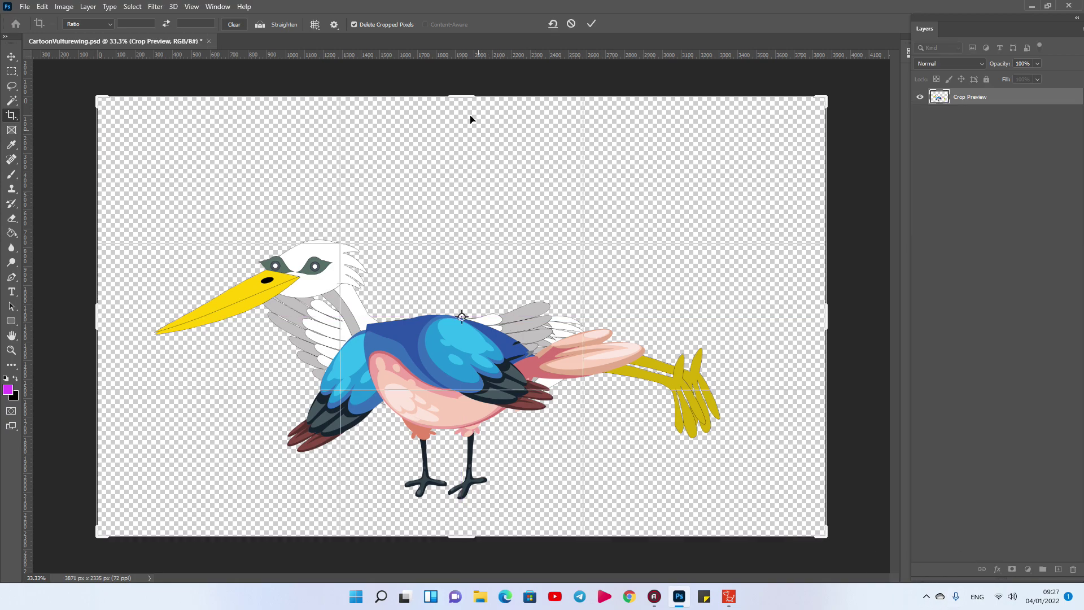
pyautogui.moveTo(466, 96); pyautogui.dragTo(465, 158)
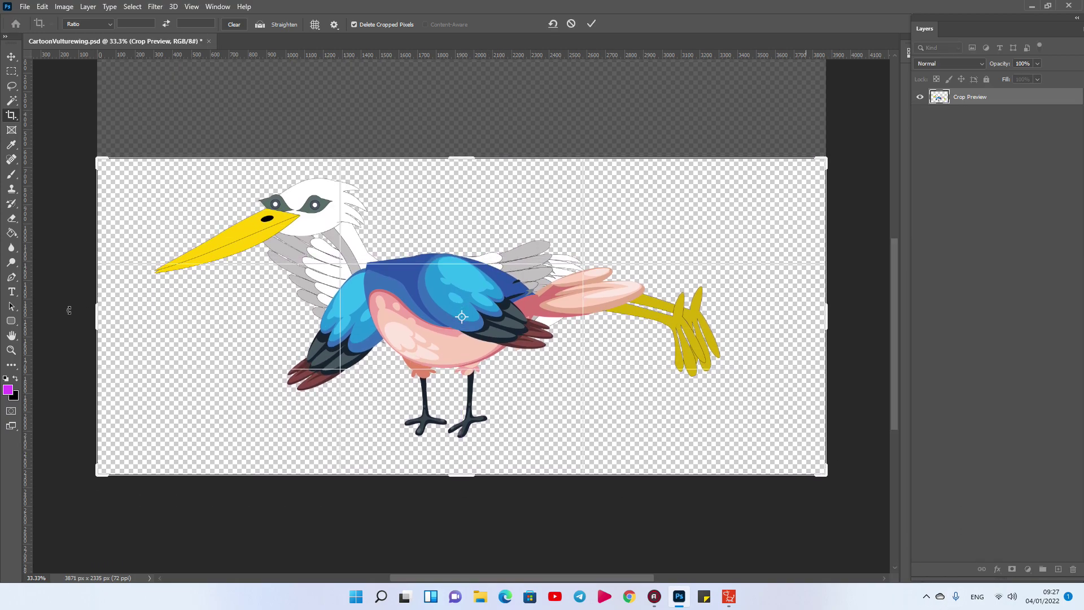
pyautogui.moveTo(96, 317); pyautogui.dragTo(137, 318)
pyautogui.moveTo(806, 319); pyautogui.dragTo(762, 322)
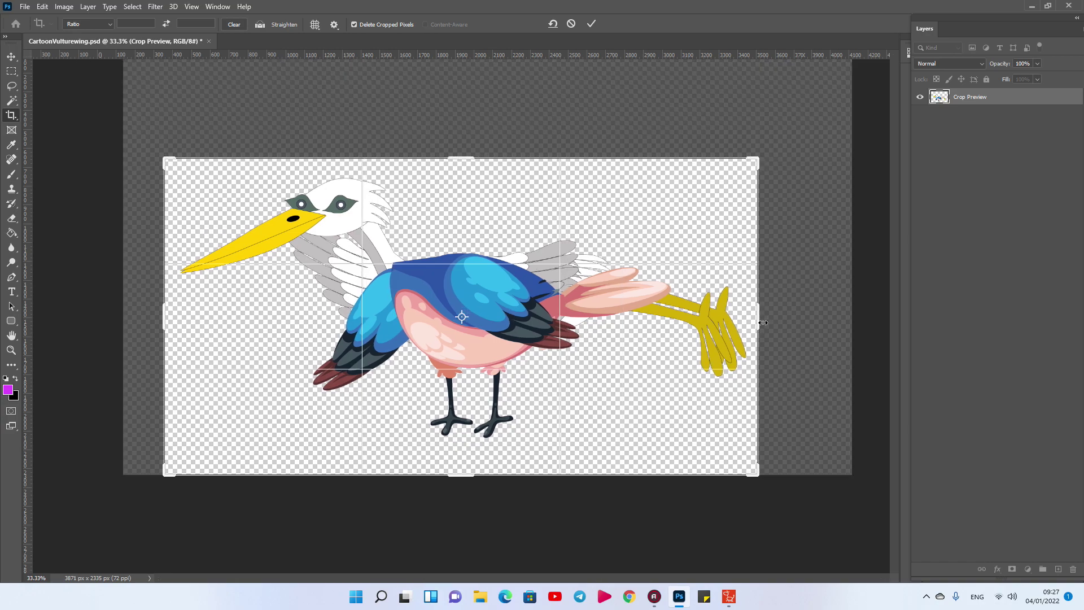
pyautogui.press('Return')
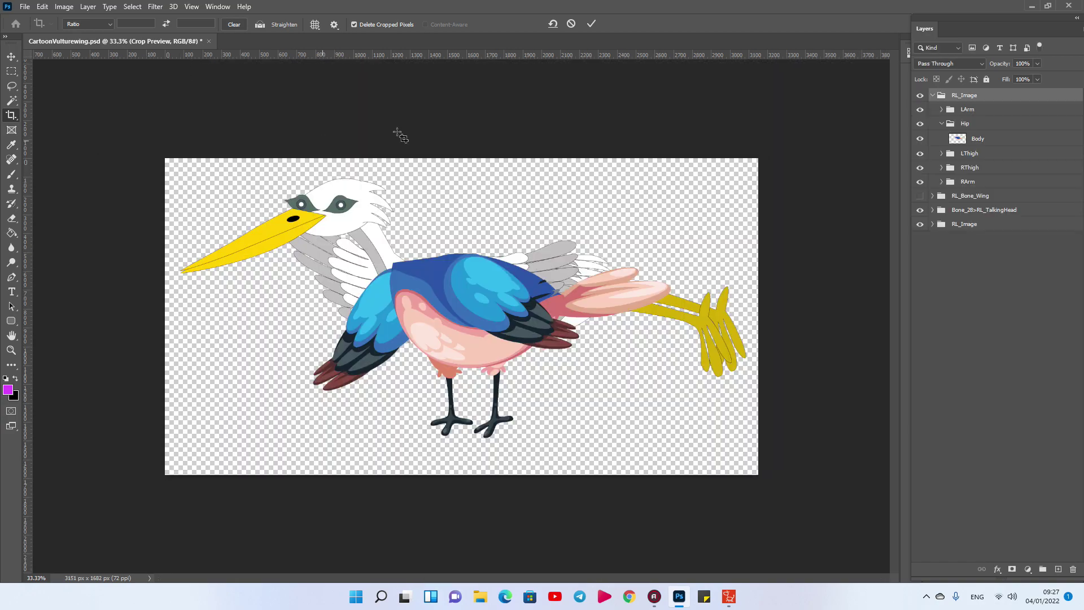
# - Move the bird's Body layer into the Hip group of the heron's RL_Image and delete the heron's Shape 8 copy
pyautogui.press('v')
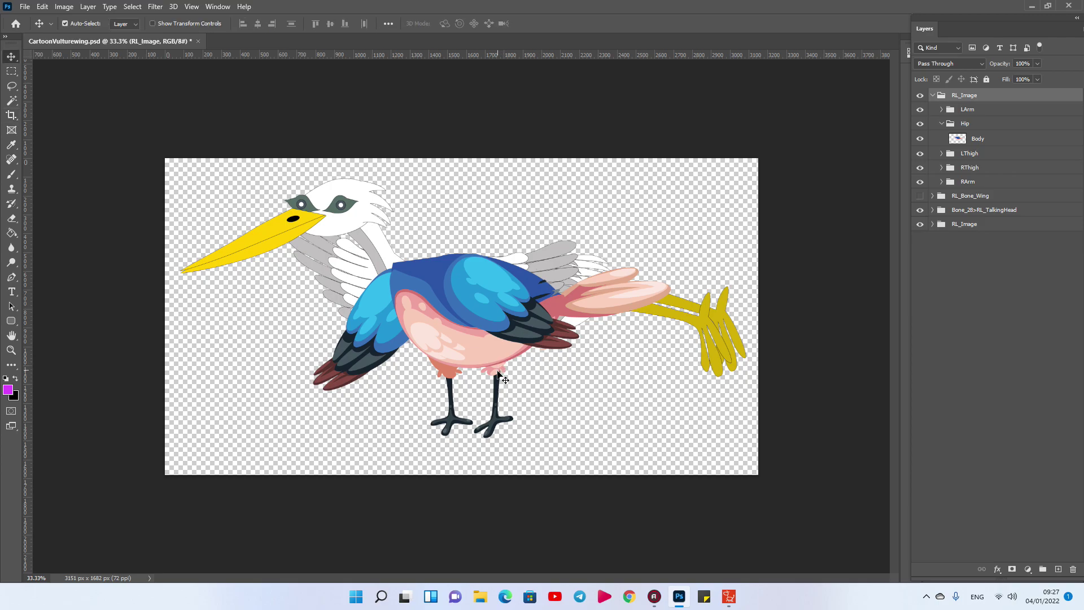
pyautogui.click(497, 375)
pyautogui.click(455, 337)
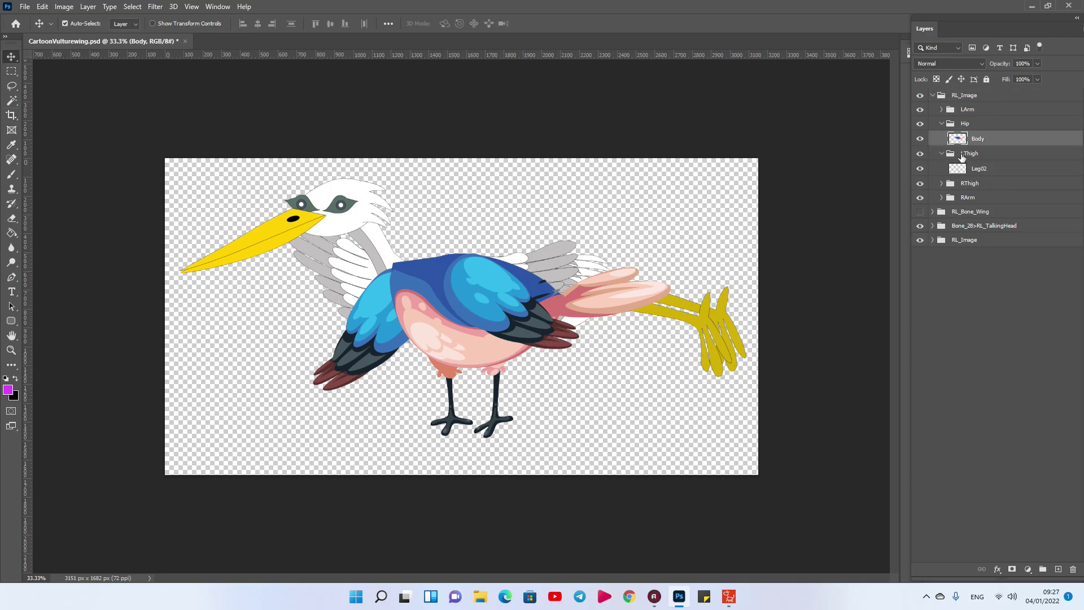
pyautogui.click(920, 138)
pyautogui.click(460, 338)
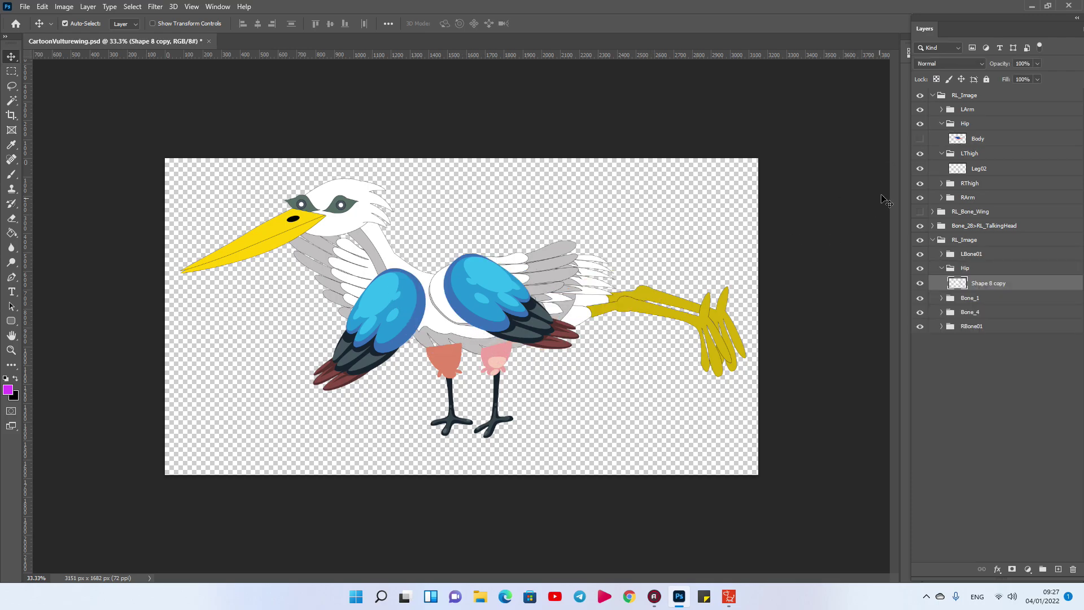
pyautogui.click(920, 139)
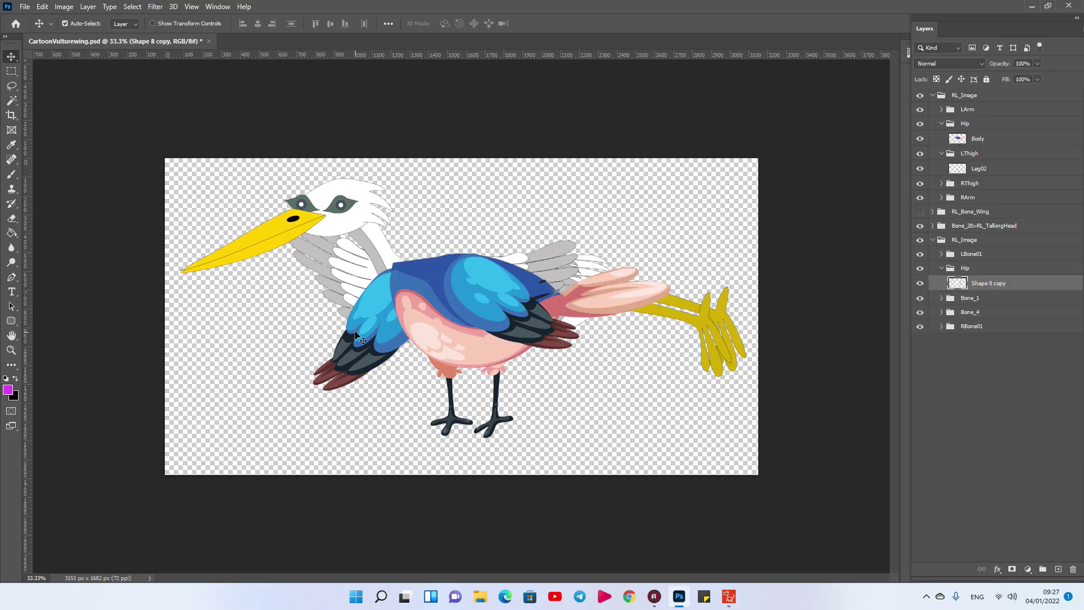
pyautogui.click(460, 328)
pyautogui.moveTo(993, 139); pyautogui.dragTo(990, 286)
pyautogui.press('Delete')
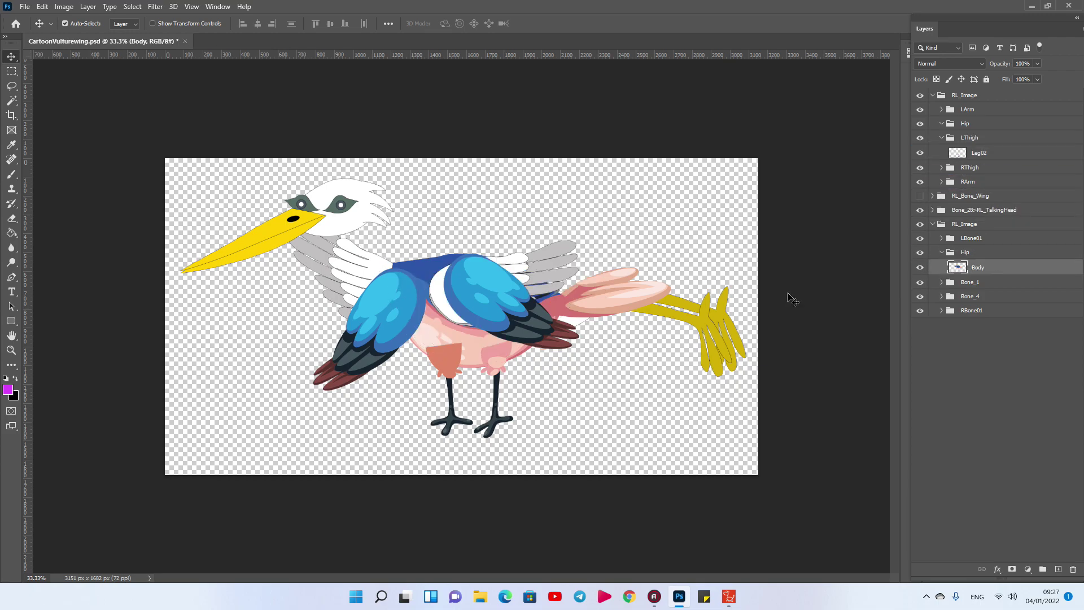
# - Replace the heron's Shape 5 copy wing in the LBone01 group with the bird's Hand layer
pyautogui.click(529, 273)
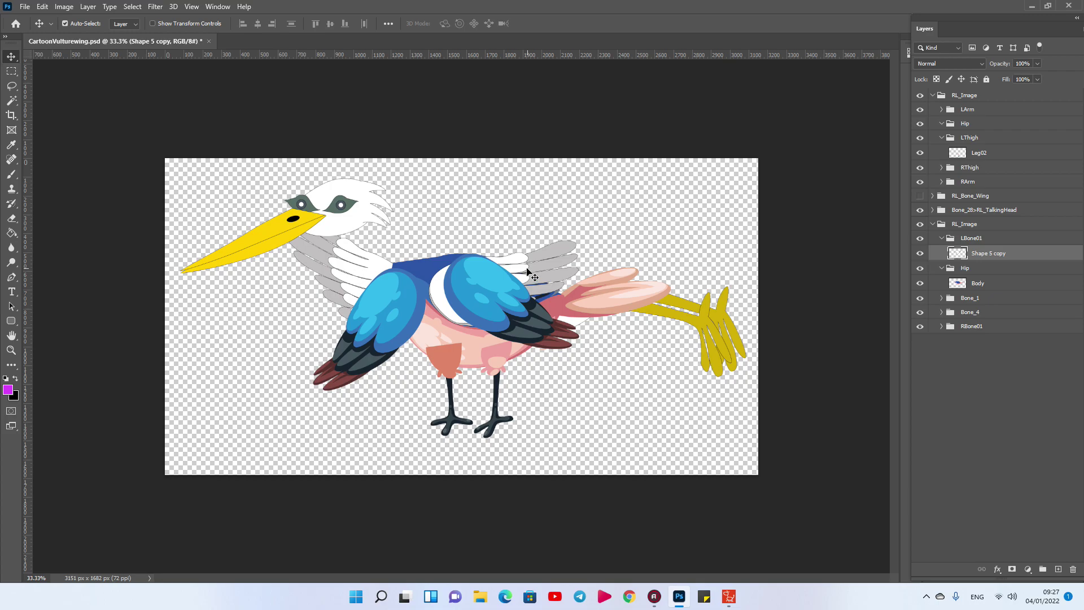
pyautogui.click(555, 305)
pyautogui.moveTo(966, 138); pyautogui.dragTo(971, 341)
pyautogui.click(981, 273)
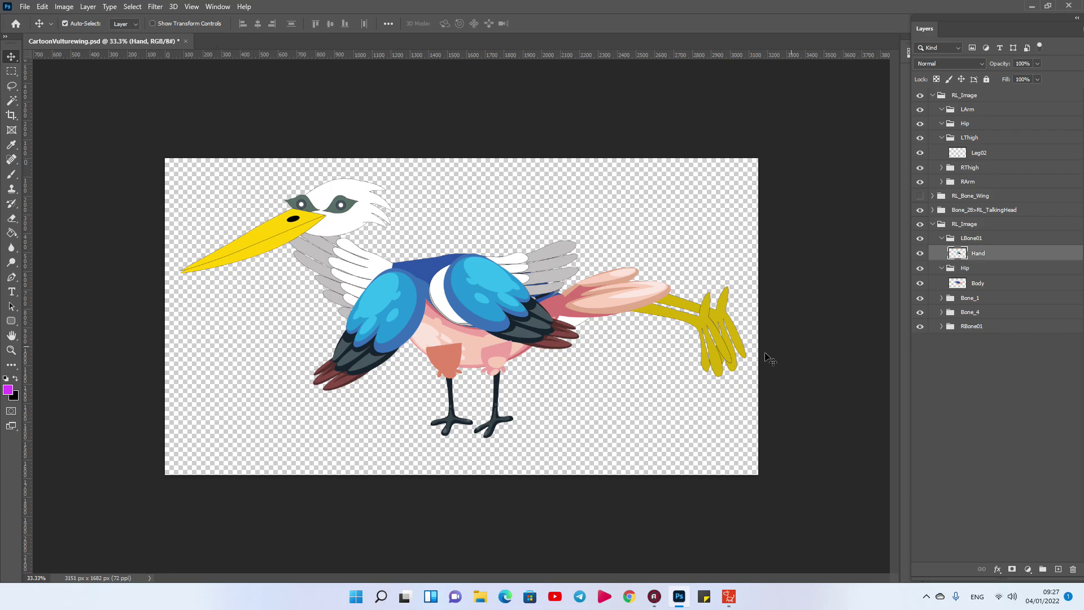
# - Move the bird's Hand copy layer into the RBone01 group and delete the heron wing Shape 5 copy 2
pyautogui.click(354, 282)
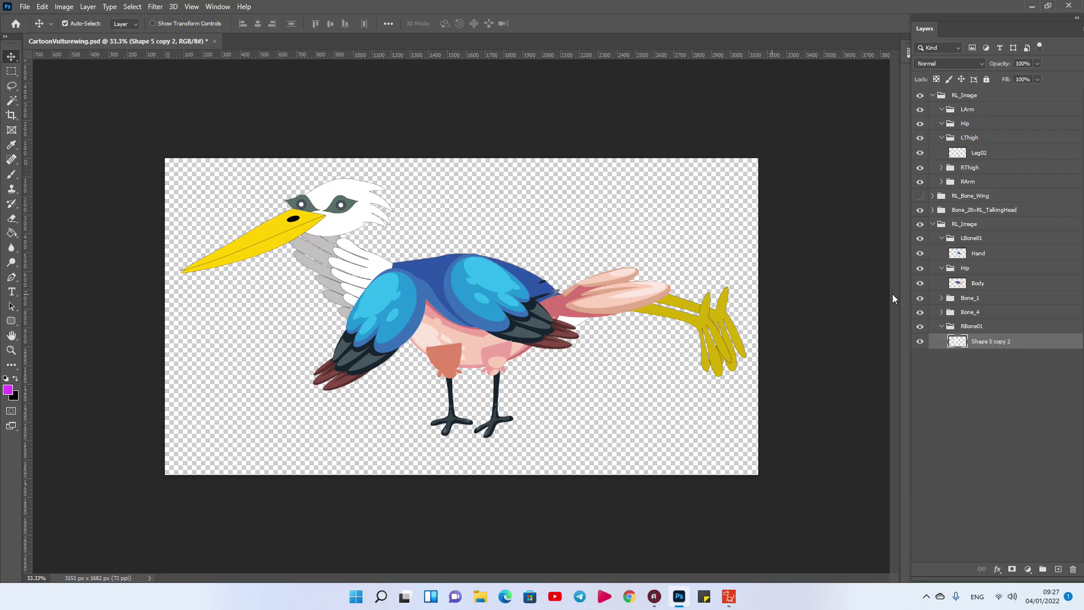
pyautogui.click(401, 321)
pyautogui.moveTo(966, 196); pyautogui.dragTo(979, 364)
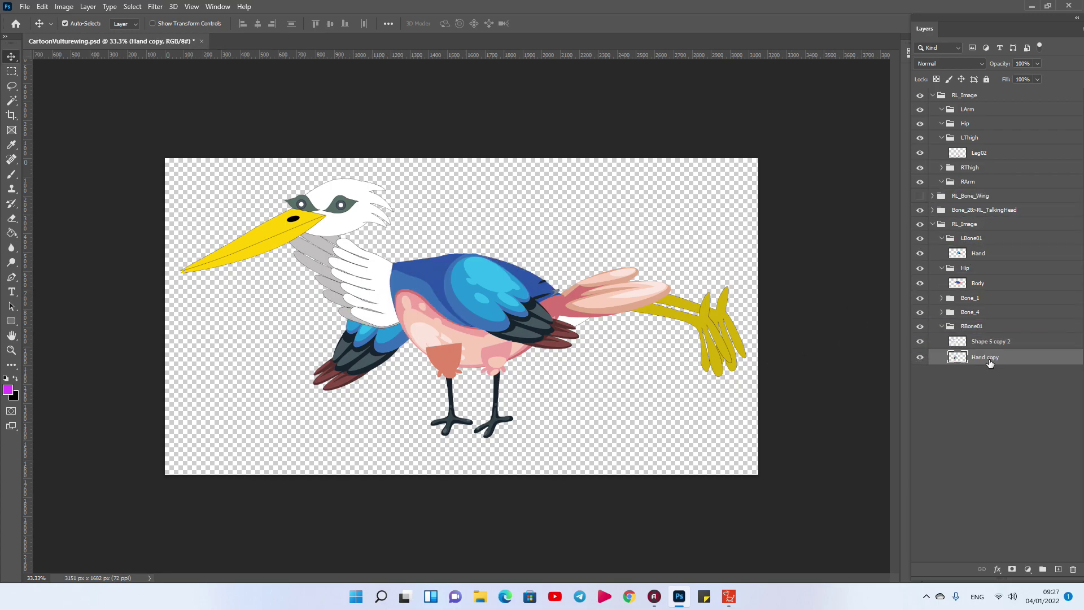
pyautogui.click(976, 343)
pyautogui.press('Delete')
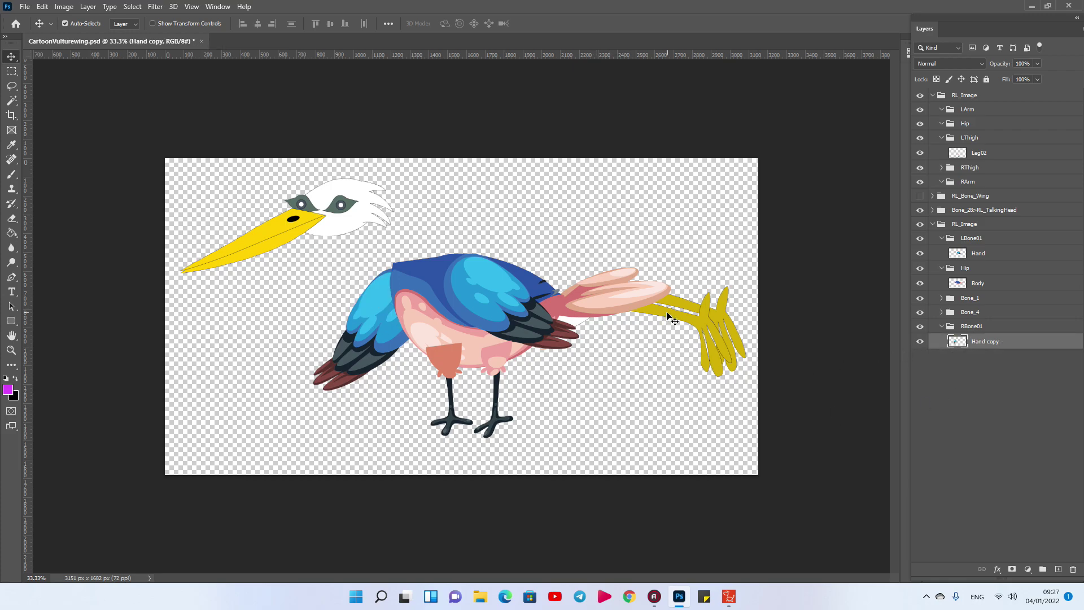
# - Move the bird's Leg02 layer into the Bone_1 group and delete the heron's Shape 3 leg there
pyautogui.click(702, 319)
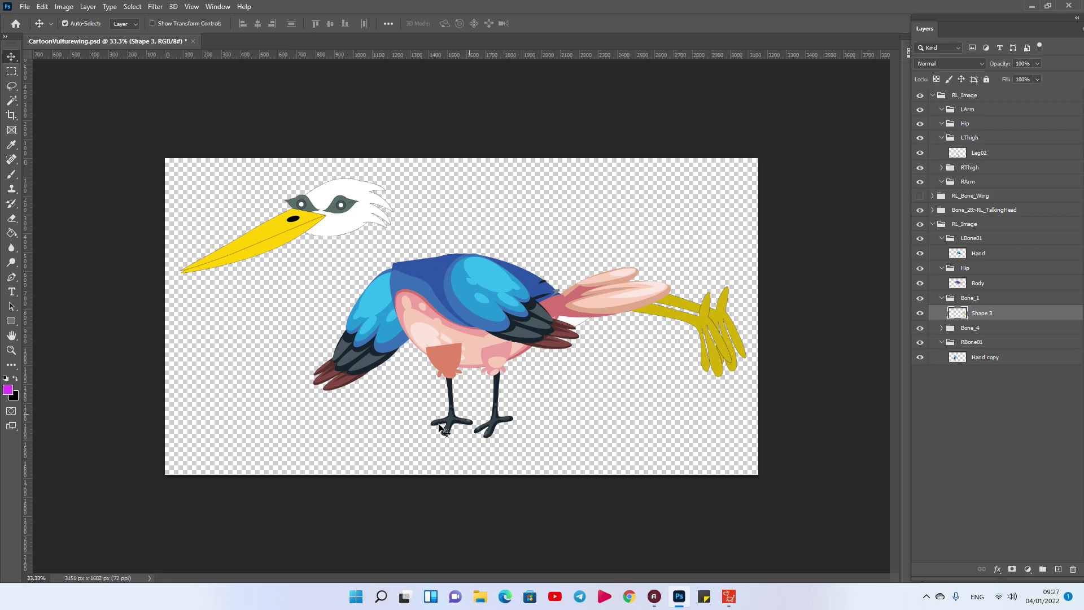
pyautogui.click(490, 368)
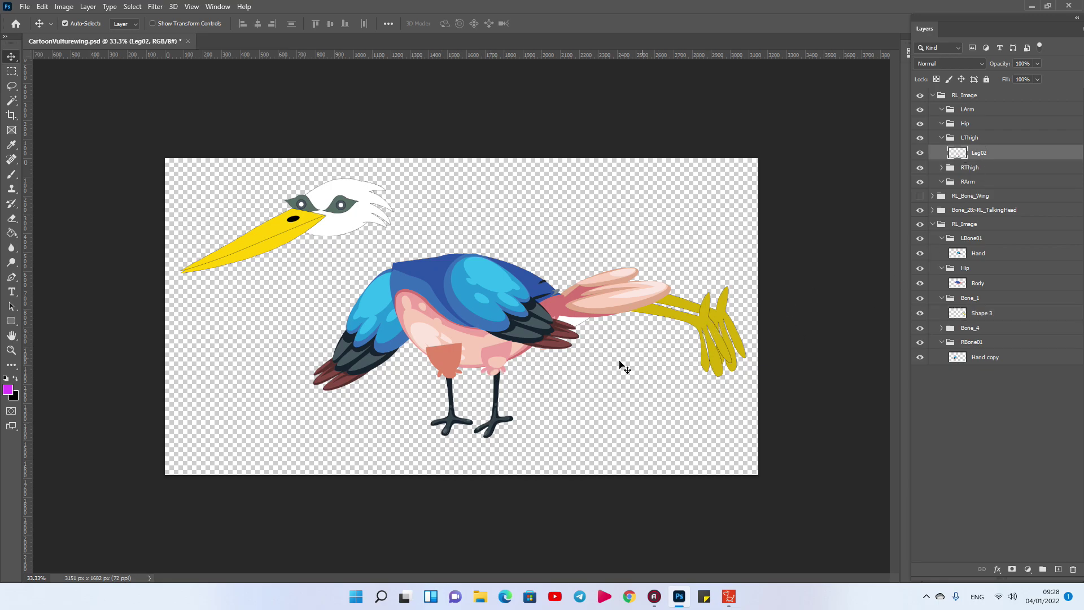
pyautogui.click(643, 310)
pyautogui.click(504, 369)
pyautogui.moveTo(966, 168); pyautogui.dragTo(984, 316)
pyautogui.click(983, 314)
pyautogui.press('Delete')
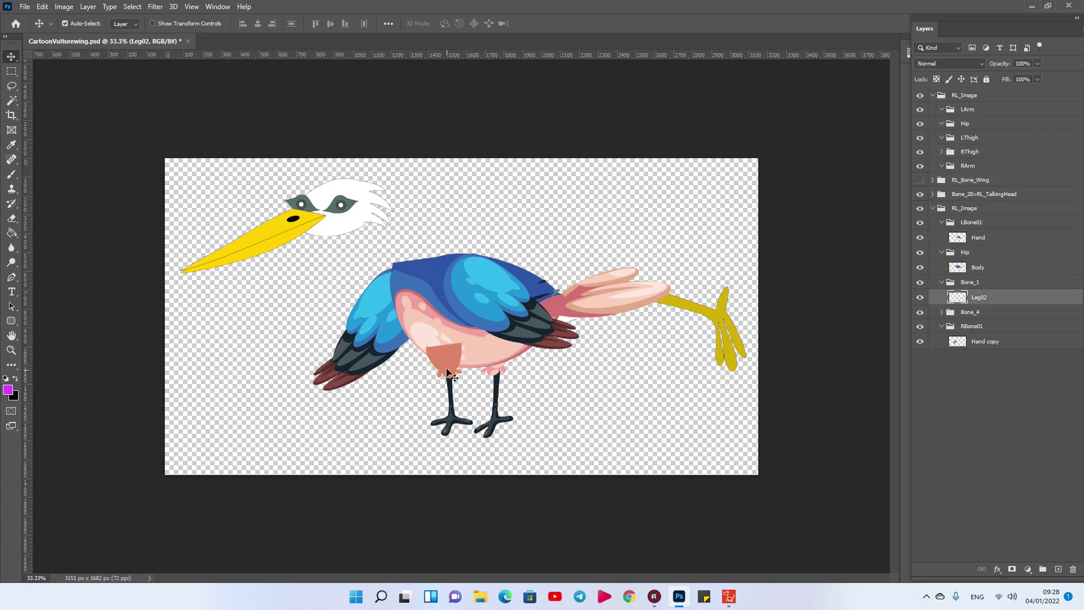
# - Replace the heron's Shape 3 leg in the Bone_4 group with the bird's Leg01 layer
pyautogui.click(701, 312)
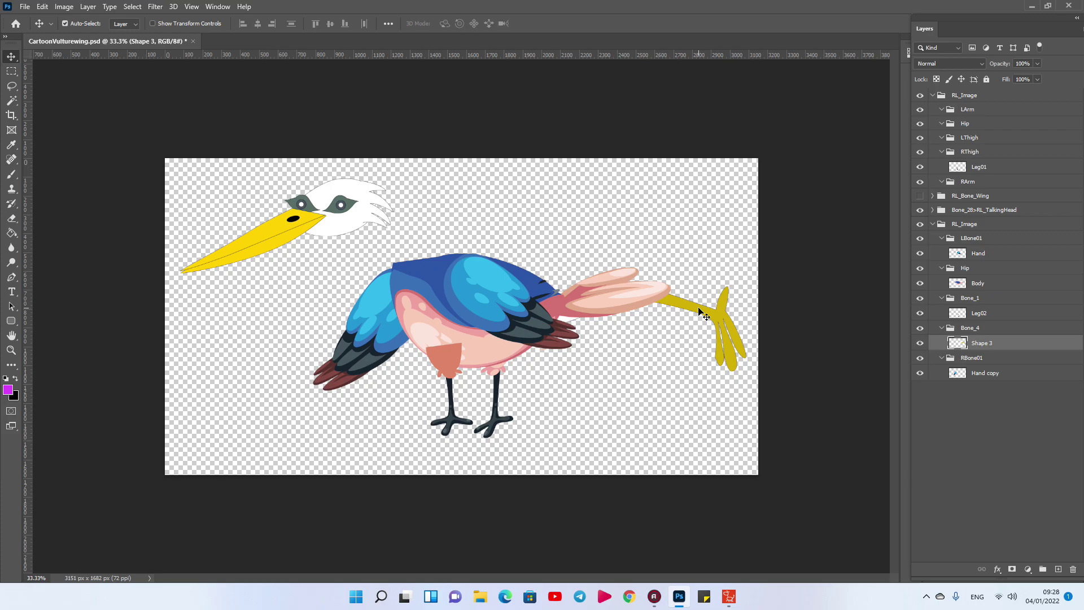
pyautogui.doubleClick(978, 167)
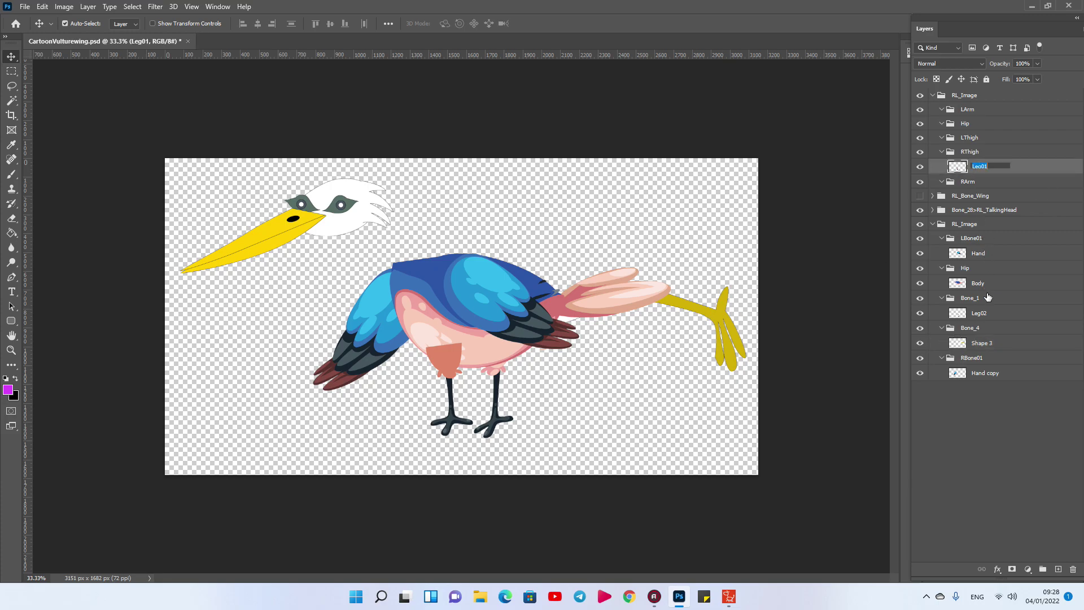
pyautogui.press('Return')
pyautogui.click(686, 305)
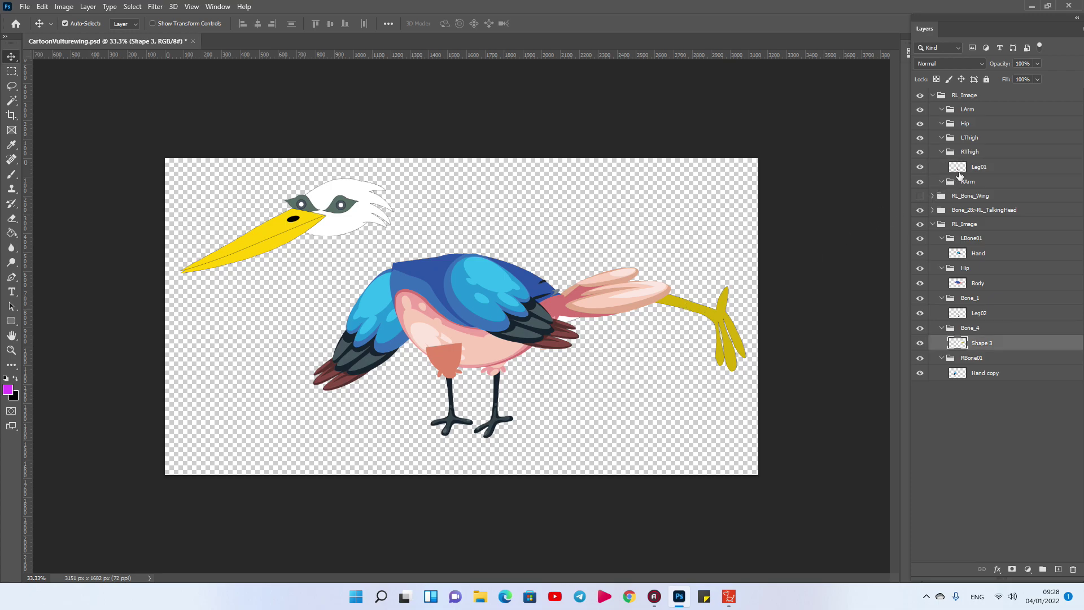
pyautogui.moveTo(964, 170); pyautogui.dragTo(951, 341)
pyautogui.press('Delete')
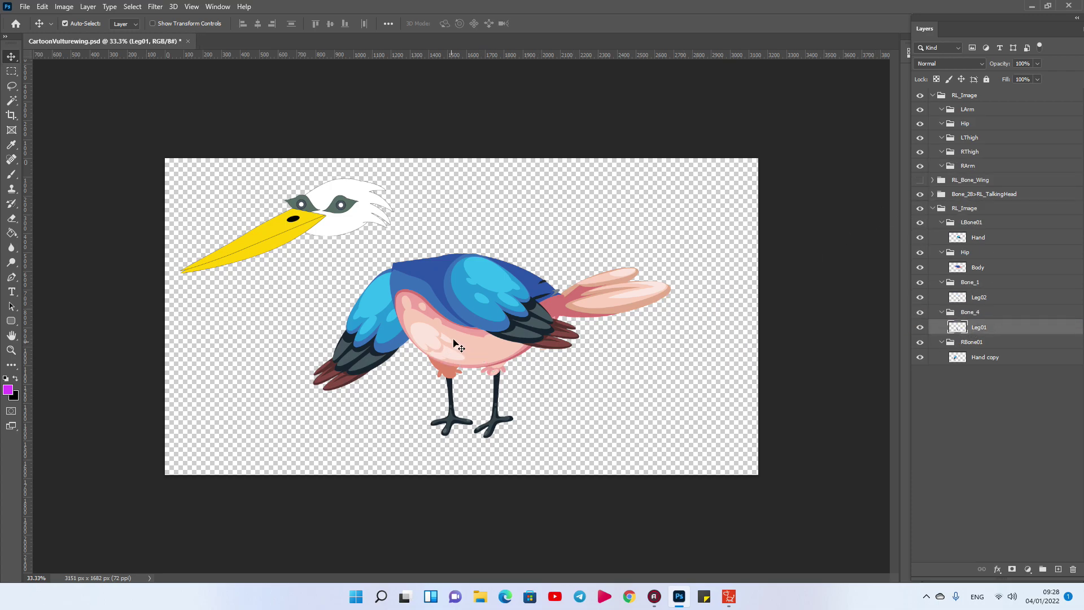
# - Check both wing layers and delete the emptied RL_Image group that came with the bird body
pyautogui.click(494, 296)
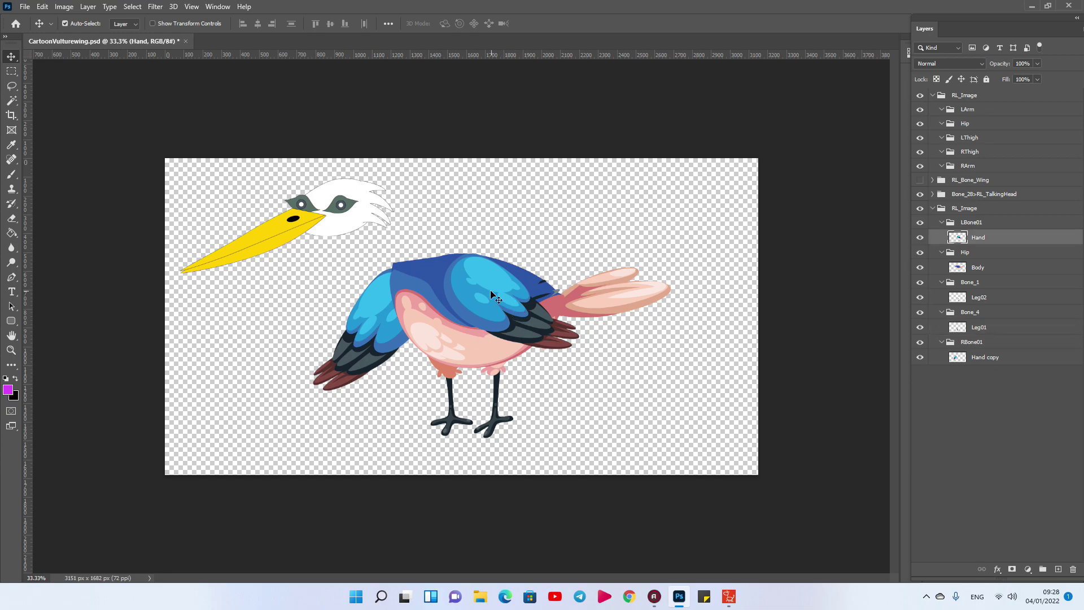
pyautogui.click(364, 305)
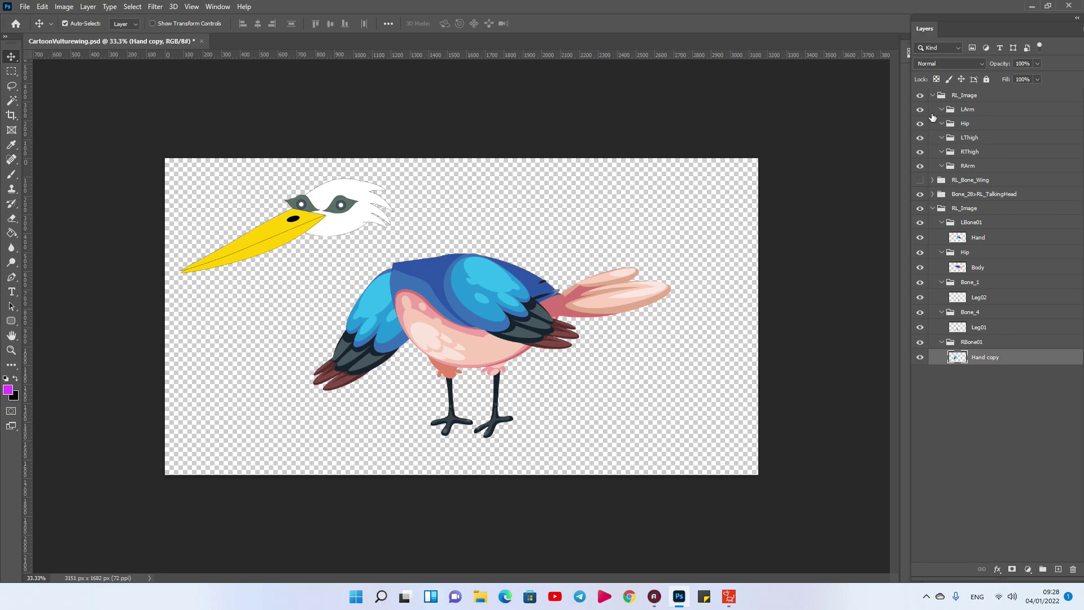
pyautogui.click(965, 96)
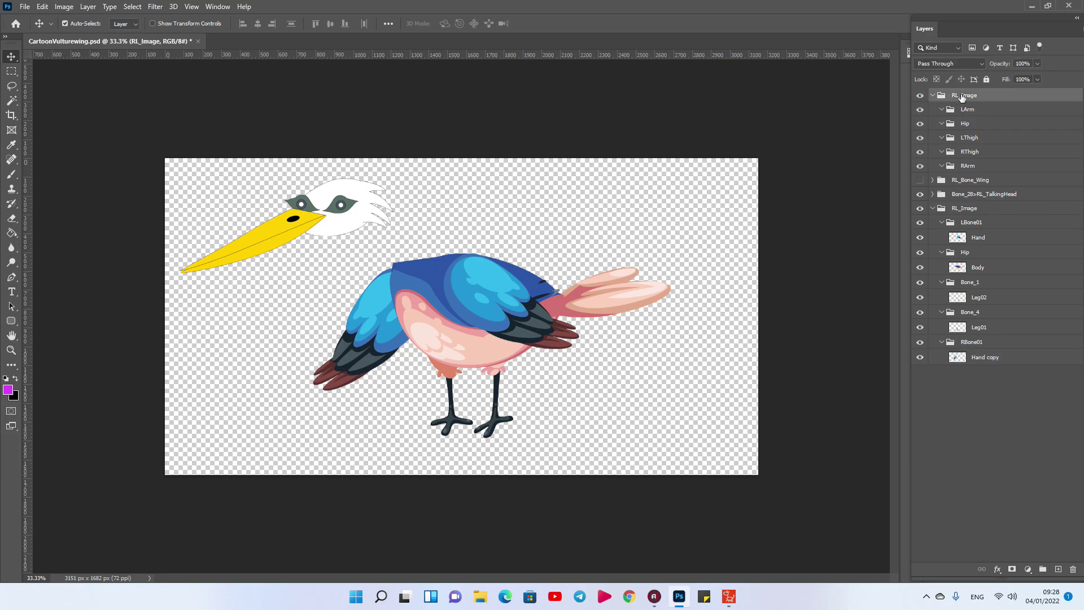
pyautogui.press('Delete')
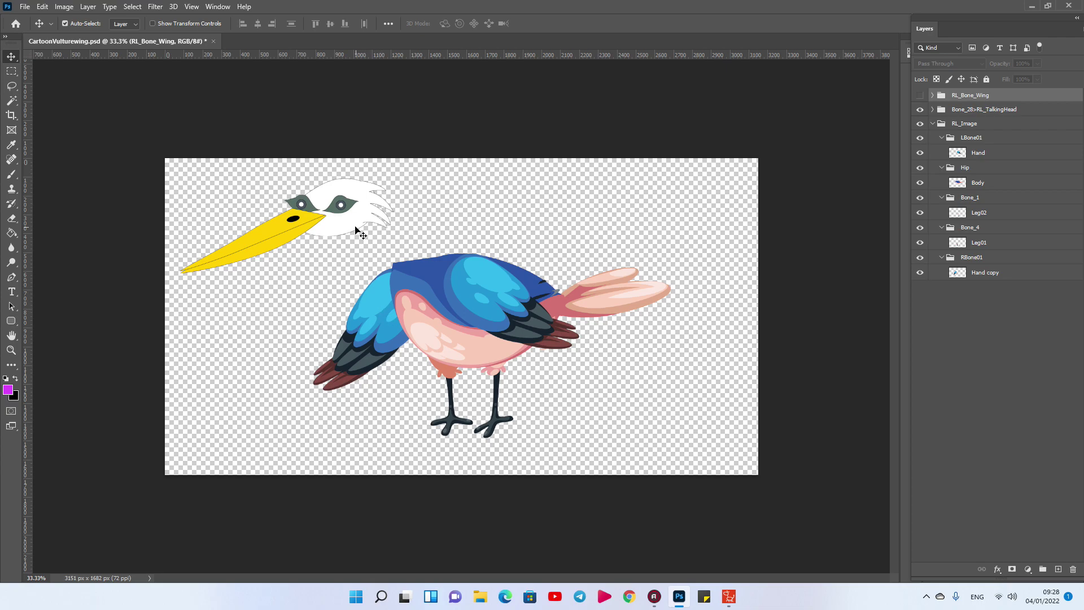
# - Show the RL_Bone_Wing group so the bone points overlay the bird's body
pyautogui.click(413, 281)
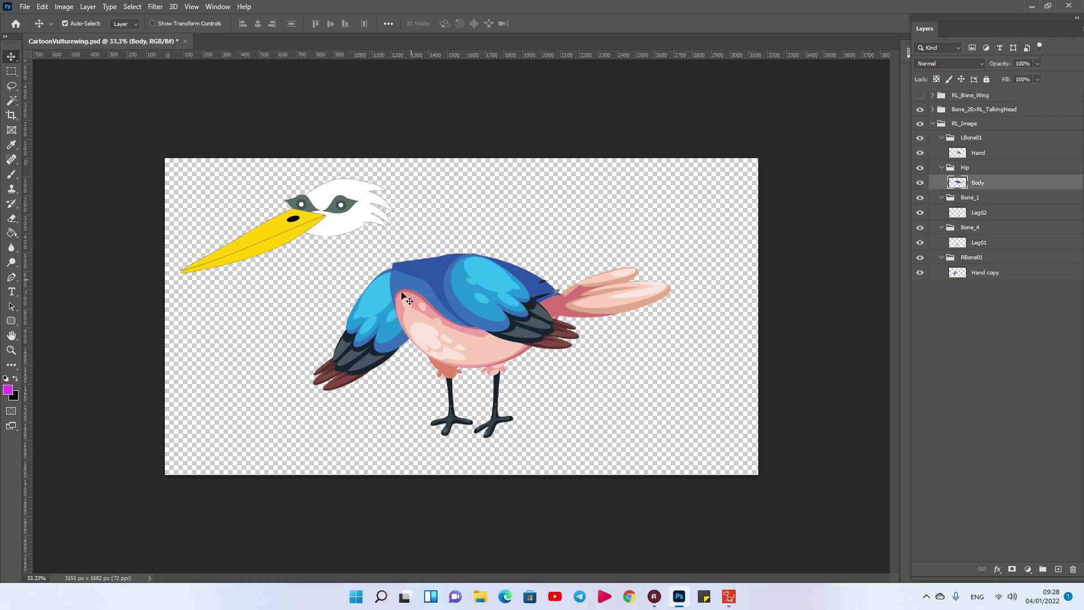
pyautogui.click(372, 315)
pyautogui.click(413, 296)
pyautogui.click(921, 95)
pyautogui.hotkey('ctrl', '+')
pyautogui.hotkey('ctrl', '+')
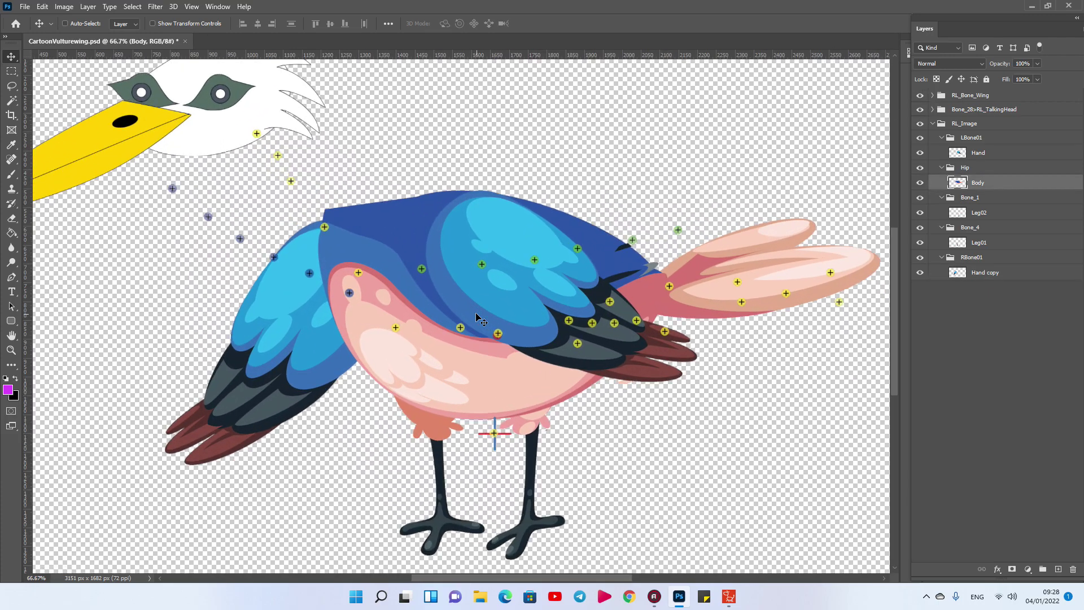
# - Rotate the Hand copy wing and place it along the blue bone points between the body and the beak
pyautogui.moveTo(291, 341); pyautogui.dragTo(210, 374)
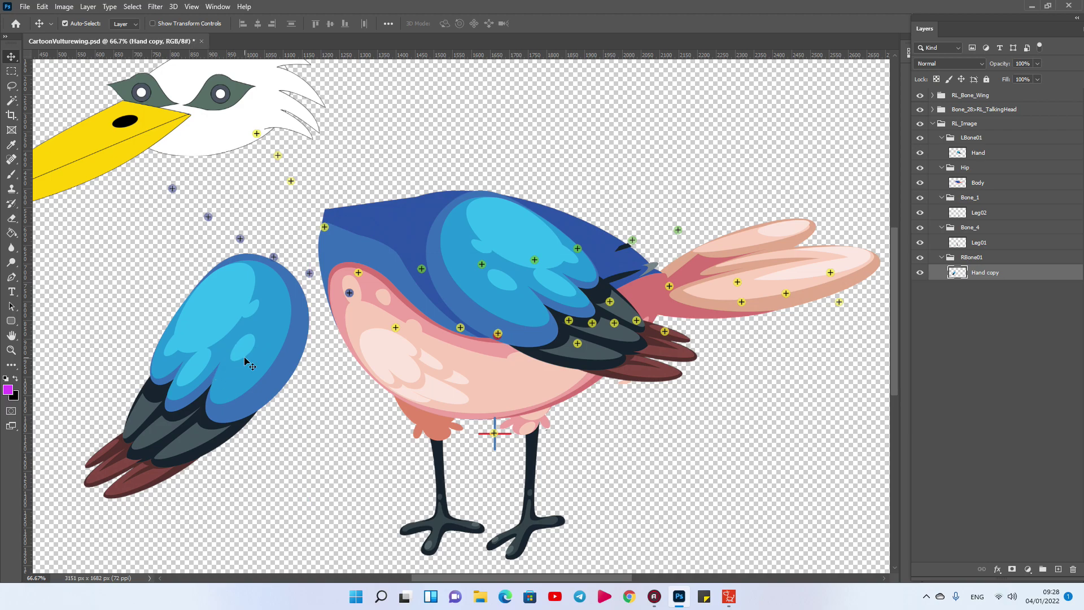
pyautogui.moveTo(252, 344); pyautogui.dragTo(230, 377)
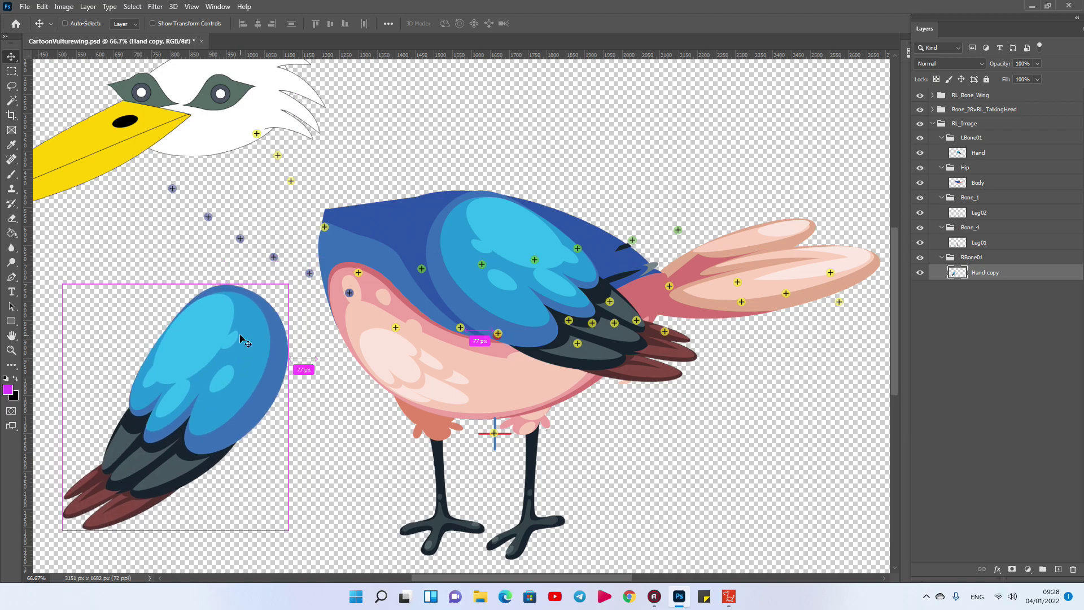
pyautogui.hotkey('ctrl', 't')
pyautogui.moveTo(221, 271); pyautogui.dragTo(350, 291)
pyautogui.press('Return')
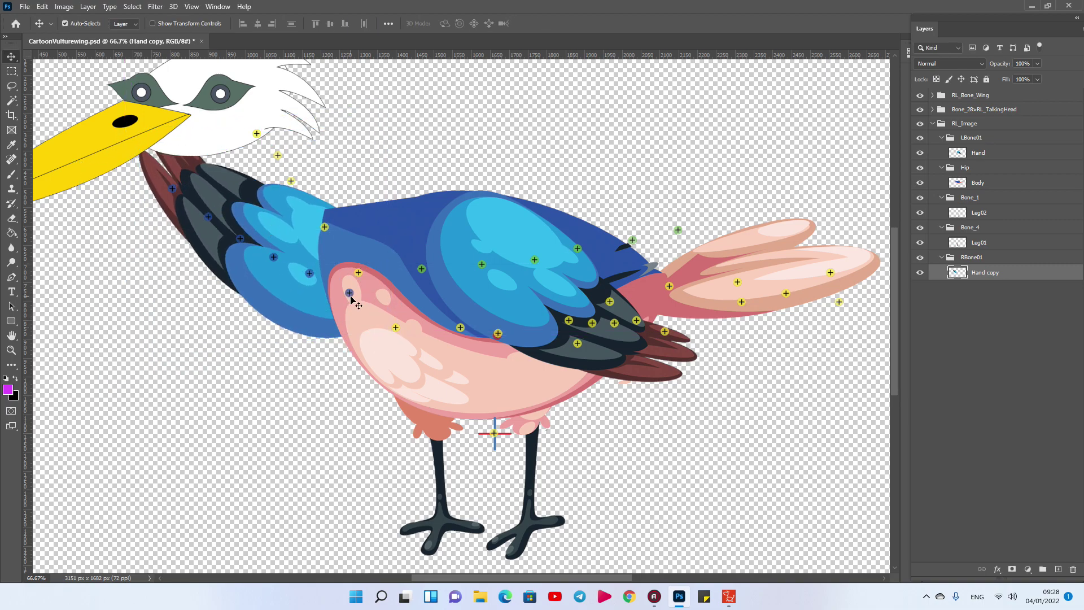
# - Rotate the Hand wing about -36.4° and place it over the body along the green bone points
pyautogui.click(526, 301)
pyautogui.hotkey('ctrl', 't')
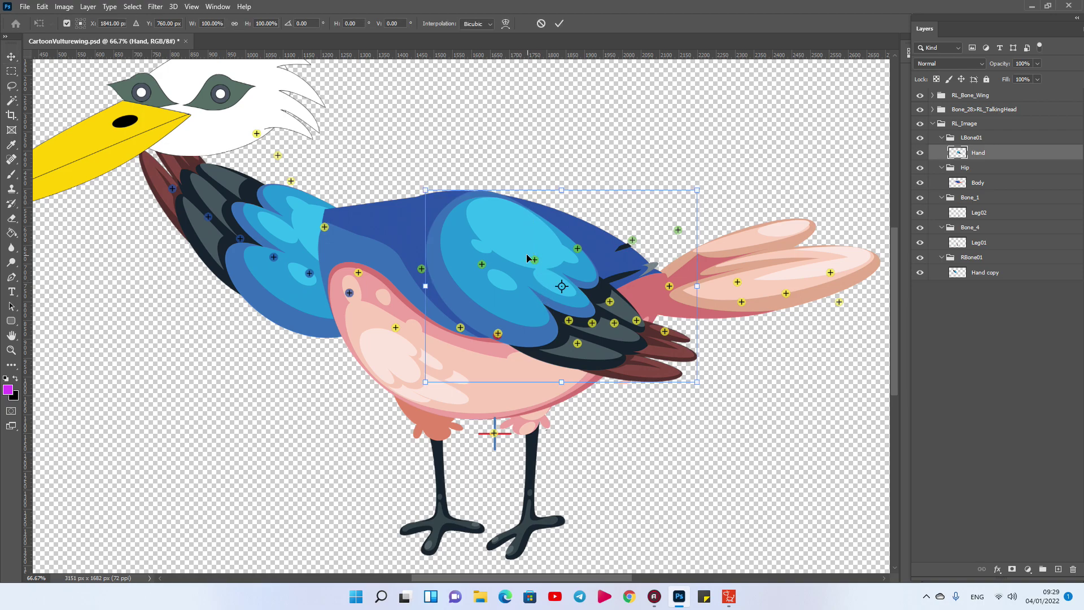
pyautogui.moveTo(462, 164); pyautogui.dragTo(408, 268)
pyautogui.moveTo(473, 329); pyautogui.dragTo(422, 272)
pyautogui.moveTo(516, 67); pyautogui.dragTo(539, 70)
pyautogui.moveTo(487, 230)
pyautogui.mouseDown()
pyautogui.moveTo(515, 242)
pyautogui.moveTo(505, 242)
pyautogui.mouseUp()
pyautogui.moveTo(421, 260); pyautogui.dragTo(423, 270)
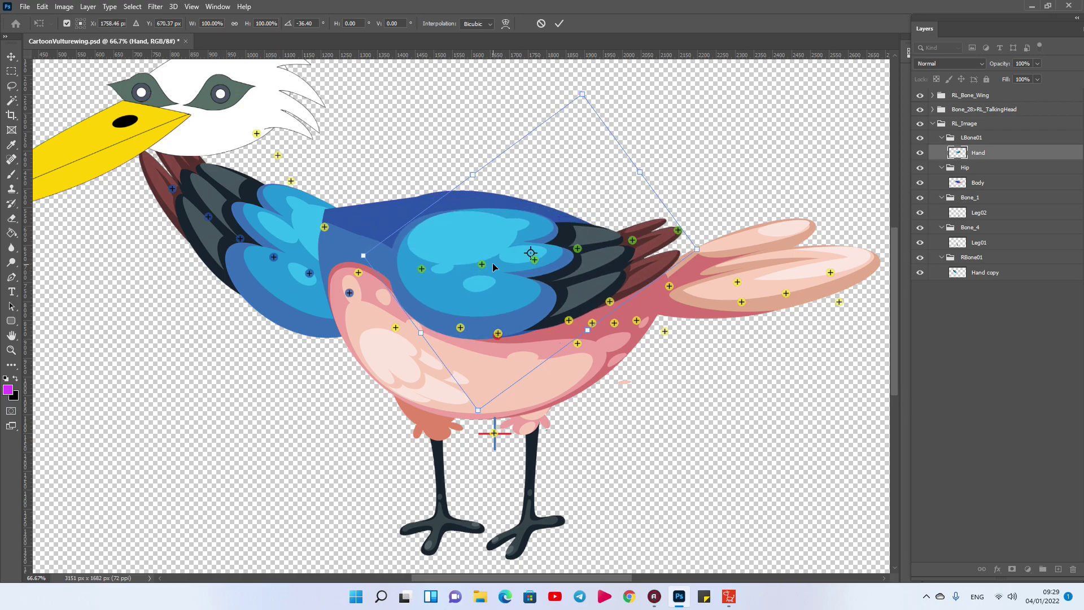
pyautogui.press('Return')
# - Adjust the green wing bone points, including LBone02 and LBone03, to follow the midline of the Hand wing
pyautogui.moveTo(677, 231); pyautogui.dragTo(532, 266)
pyautogui.click(575, 259)
pyautogui.click(474, 269)
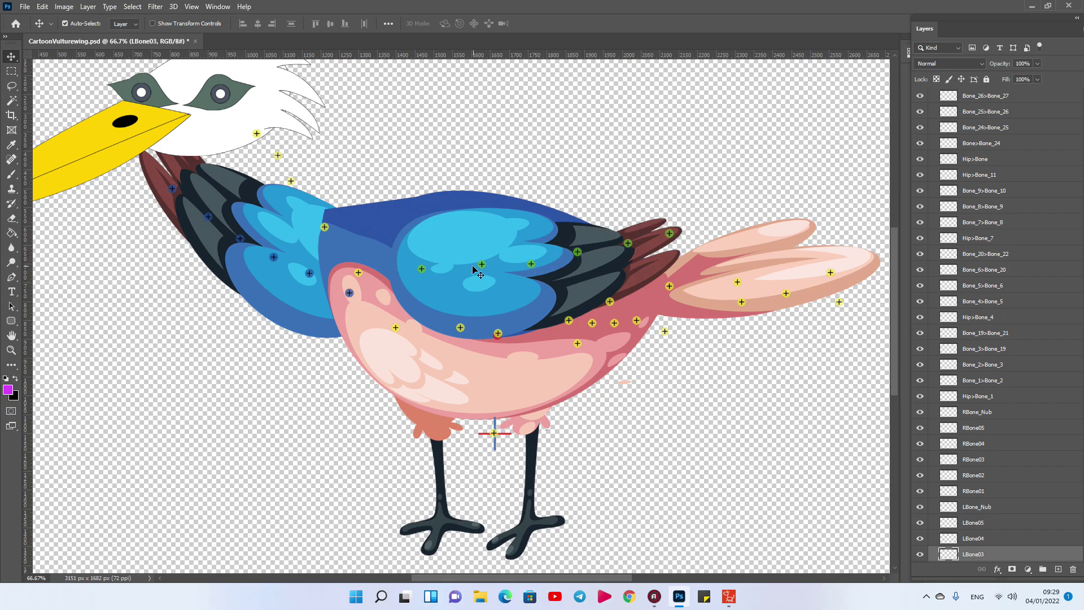
pyautogui.click(477, 270)
pyautogui.moveTo(478, 265); pyautogui.dragTo(470, 266)
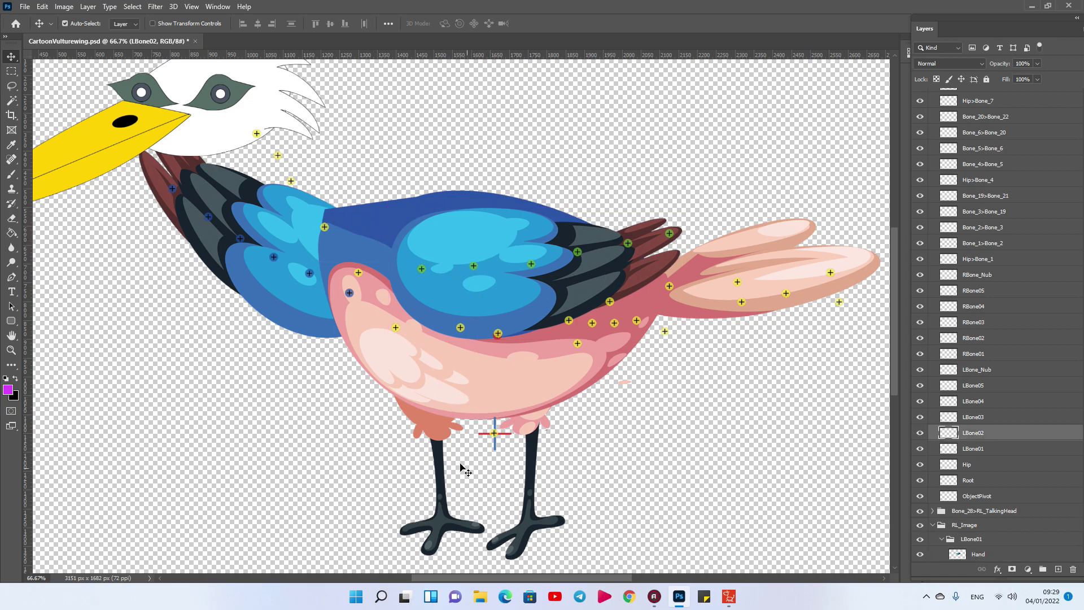
pyautogui.click(533, 431)
pyautogui.hotkey('ctrl', 't')
pyautogui.moveTo(549, 412)
pyautogui.mouseDown()
pyautogui.moveTo(678, 361)
pyautogui.moveTo(707, 338)
pyautogui.moveTo(676, 393)
pyautogui.moveTo(553, 418)
pyautogui.mouseUp()
pyautogui.press('Return')
# - Move Leg02 onto the Hip>Bone_1 point and rotate it around that point to stretch backward beneath the tail
pyautogui.click(614, 325)
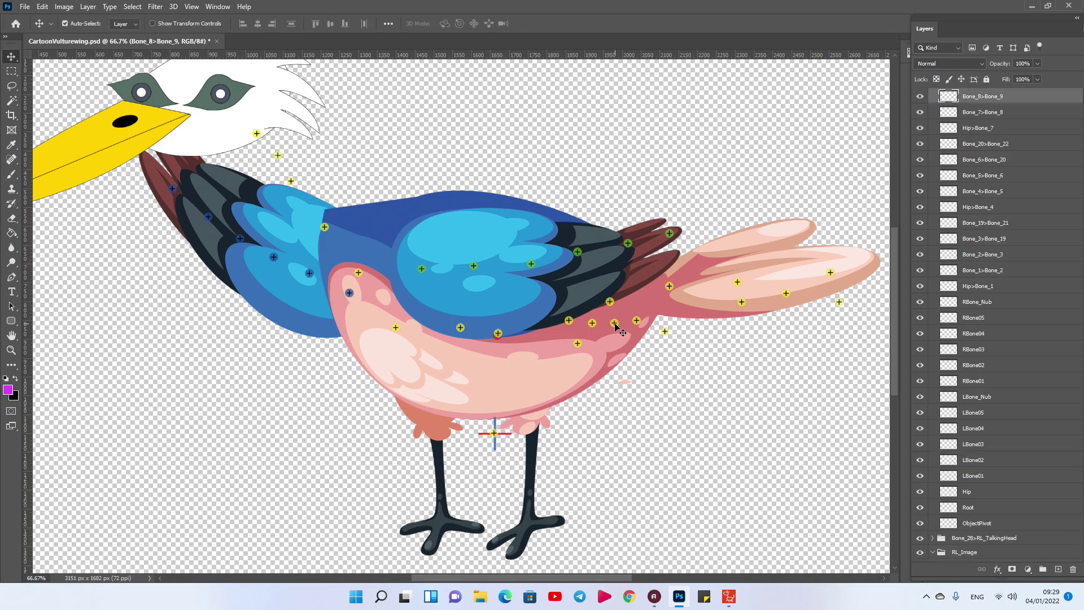
pyautogui.click(590, 323)
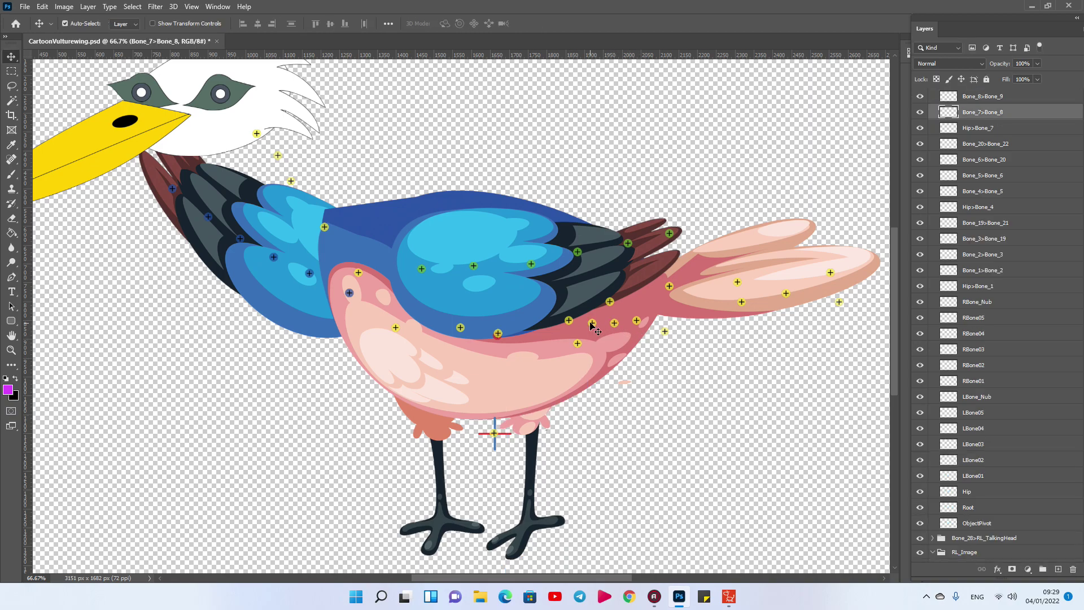
pyautogui.click(580, 348)
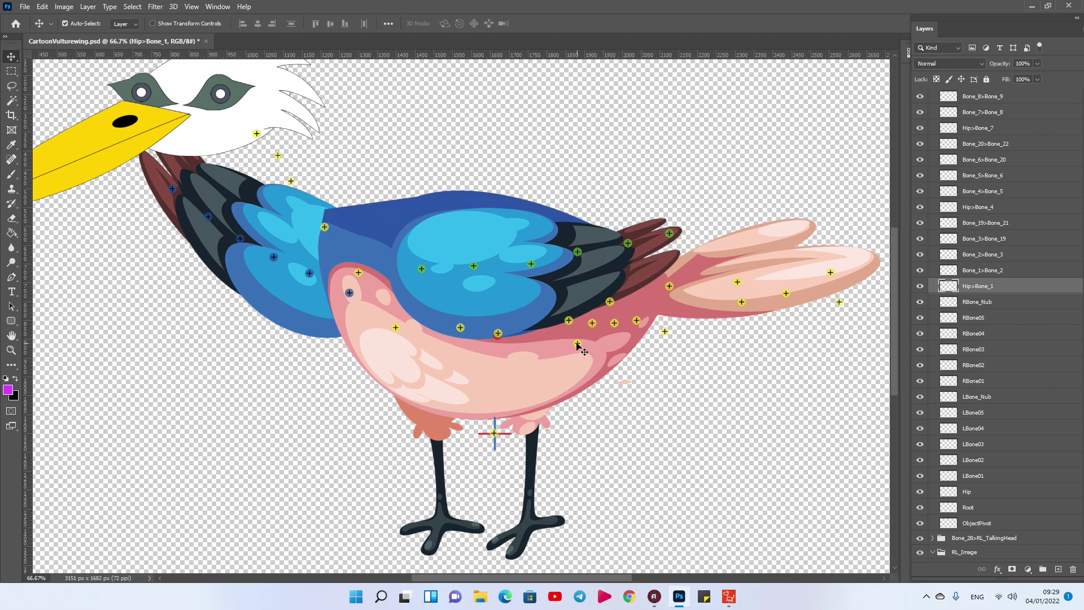
pyautogui.click(665, 332)
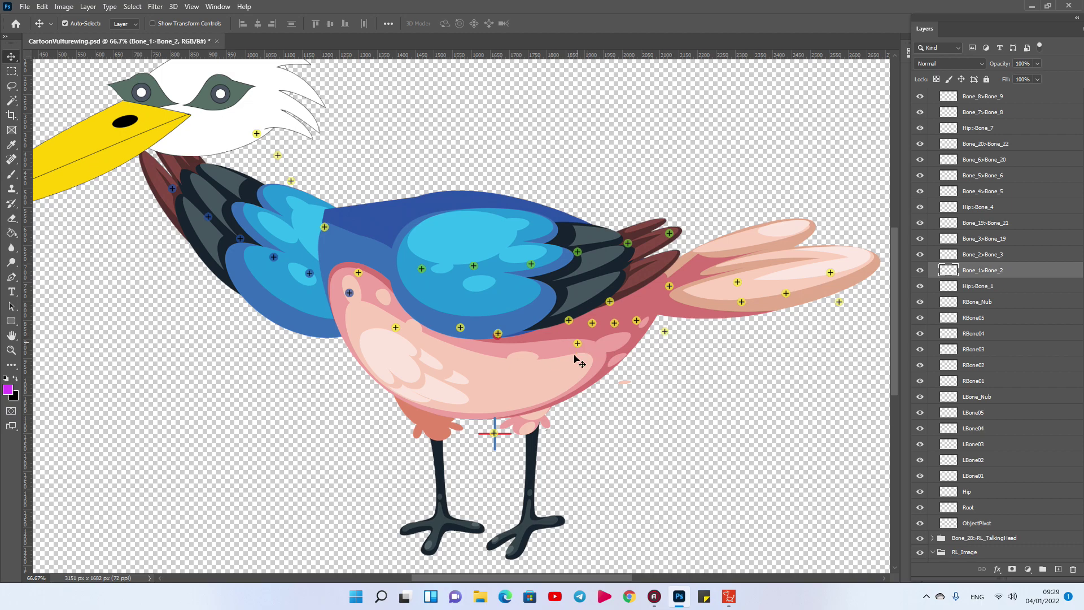
pyautogui.click(539, 419)
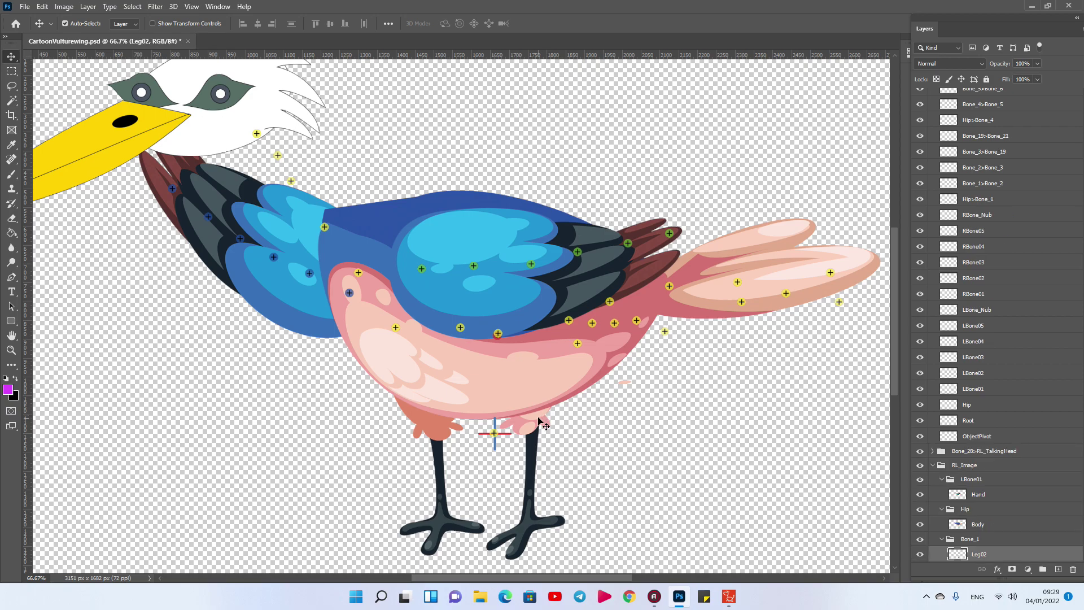
pyautogui.moveTo(539, 422); pyautogui.dragTo(636, 406)
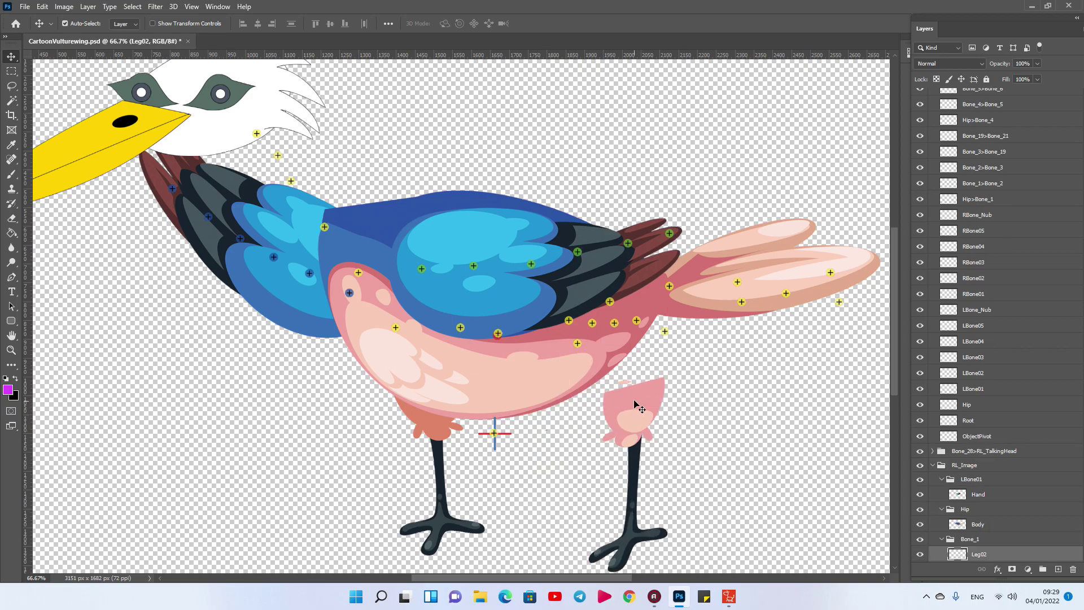
pyautogui.hotkey('ctrl', 't')
pyautogui.moveTo(629, 406); pyautogui.dragTo(577, 344)
pyautogui.keyDown('alt'); pyautogui.click(577, 343); pyautogui.keyUp('alt')
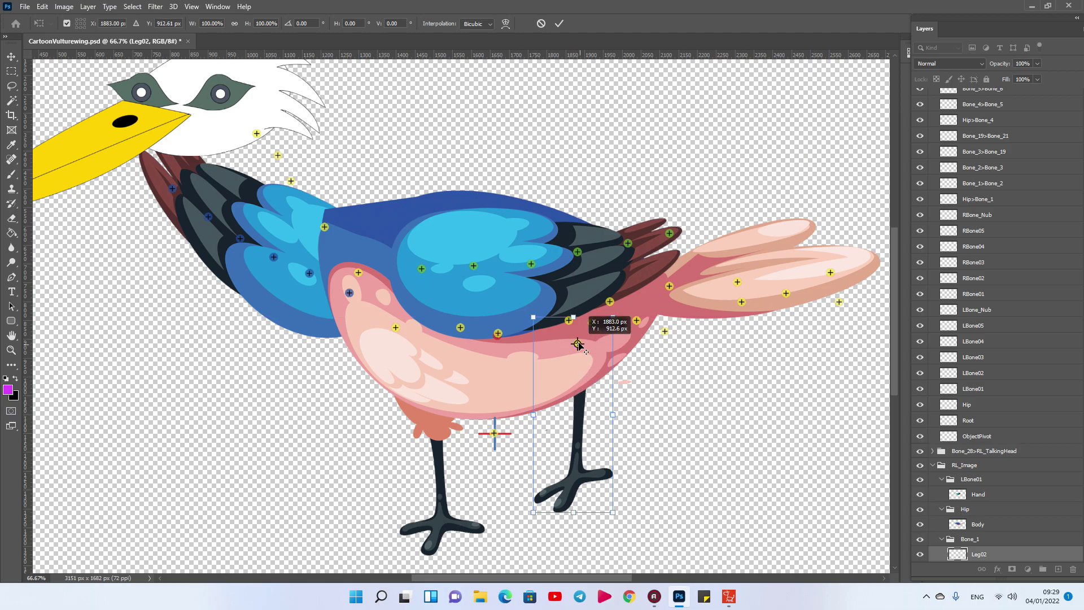
pyautogui.moveTo(566, 285); pyautogui.dragTo(471, 363)
pyautogui.press('Return')
# - Place the Bone_1>Bone_2, Bone_2>Bone_3, Bone_3>Bone_19 and Bone_19>Bone_21 points along Leg02 from thigh to foot
pyautogui.moveTo(666, 337); pyautogui.dragTo(614, 344)
pyautogui.moveTo(743, 304); pyautogui.dragTo(731, 309)
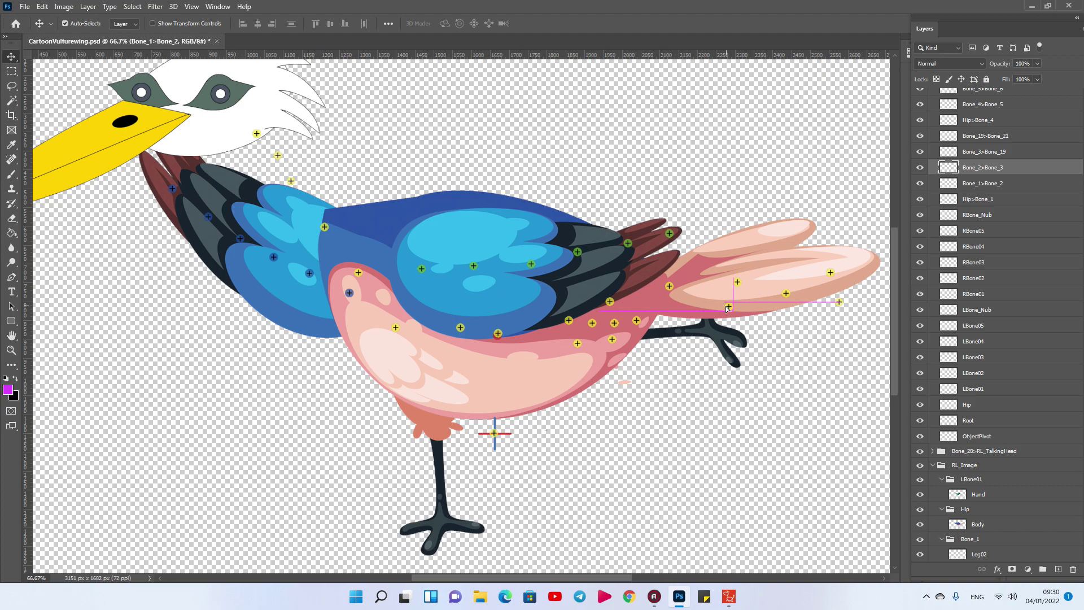
pyautogui.click(612, 340)
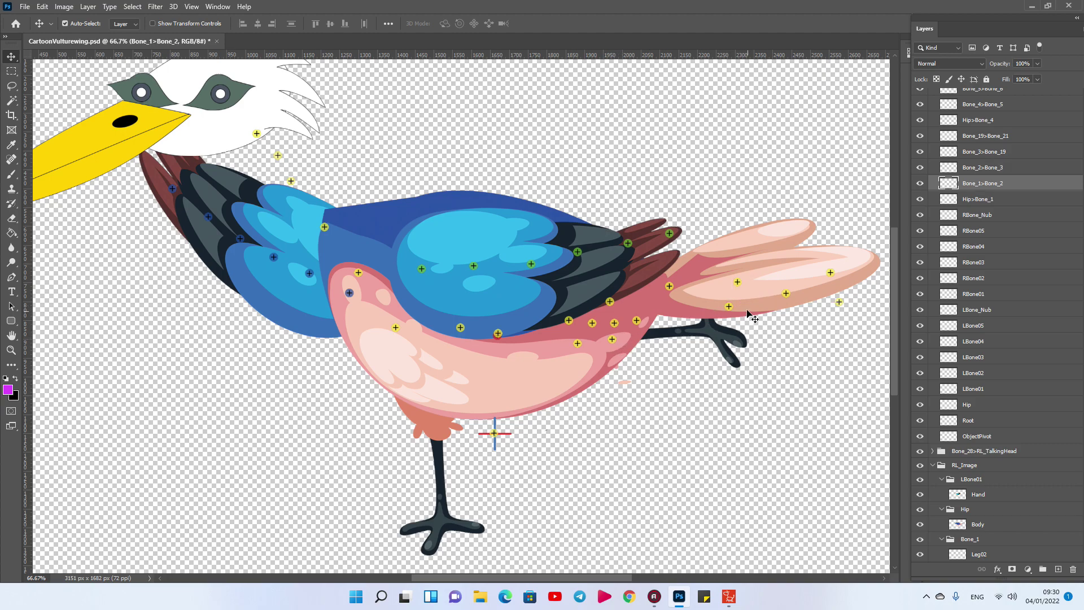
pyautogui.moveTo(729, 308); pyautogui.dragTo(649, 334)
pyautogui.click(785, 293)
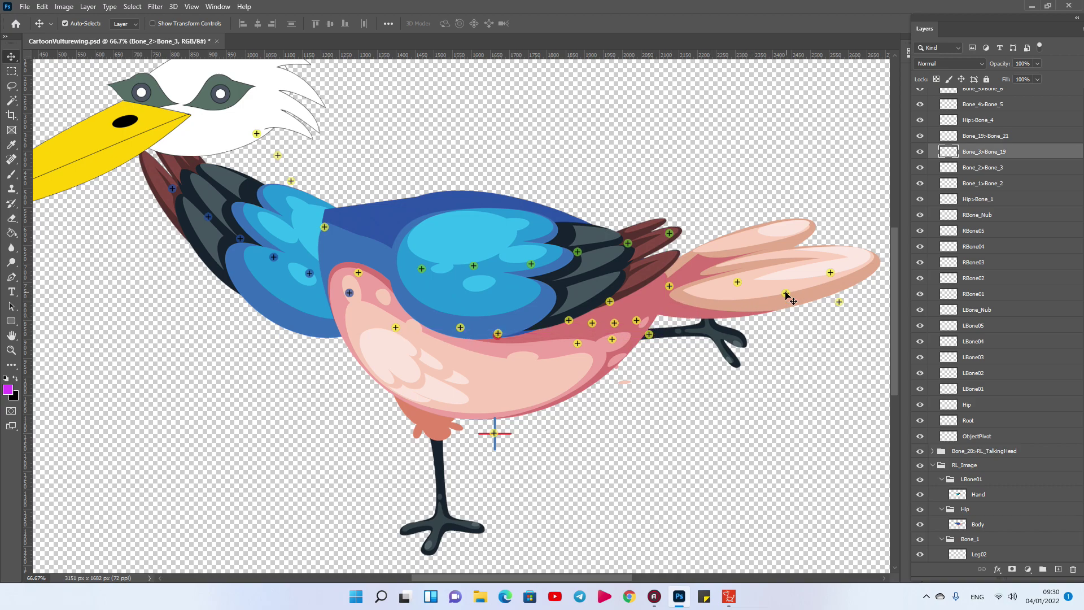
pyautogui.moveTo(786, 293); pyautogui.dragTo(674, 333)
pyautogui.moveTo(839, 303); pyautogui.dragTo(702, 334)
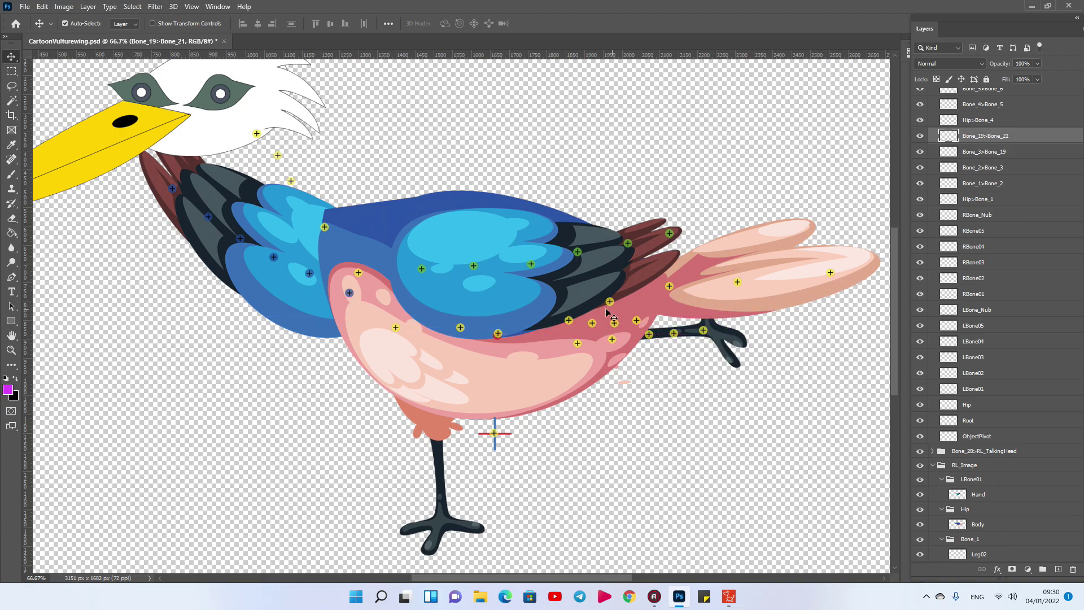
# - Move Leg01 onto the Hip>Bone_4 point and rotate it about -87.55° around that point to stretch backward
pyautogui.click(610, 302)
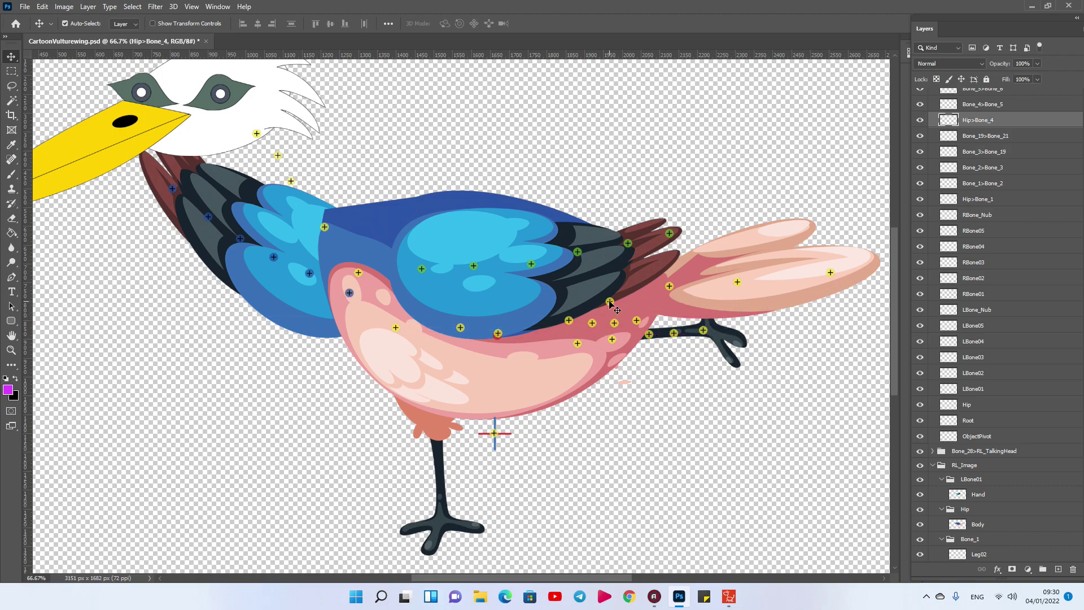
pyautogui.click(437, 429)
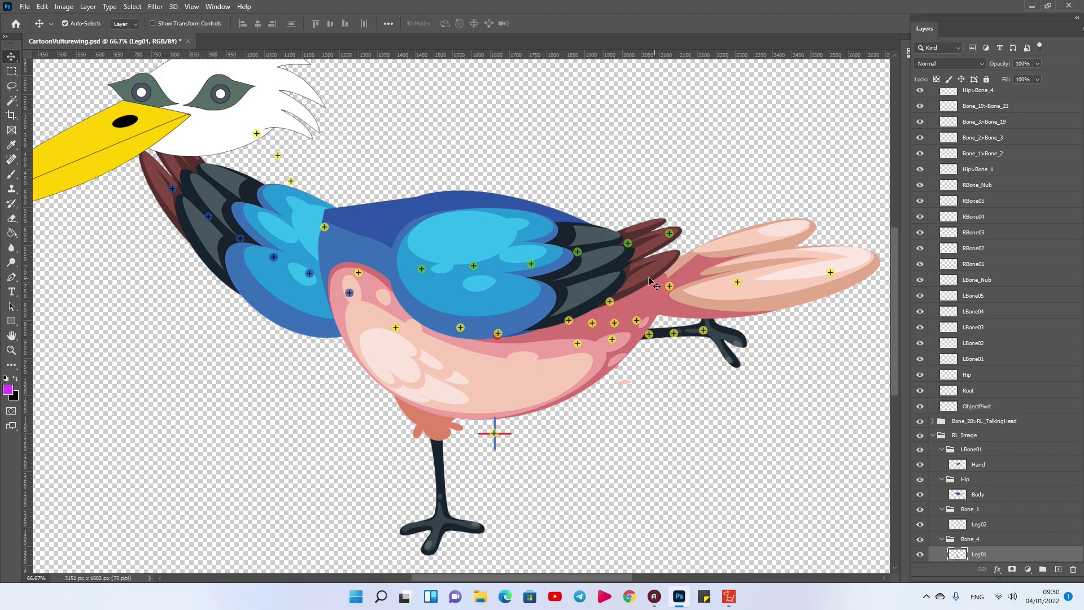
pyautogui.click(610, 304)
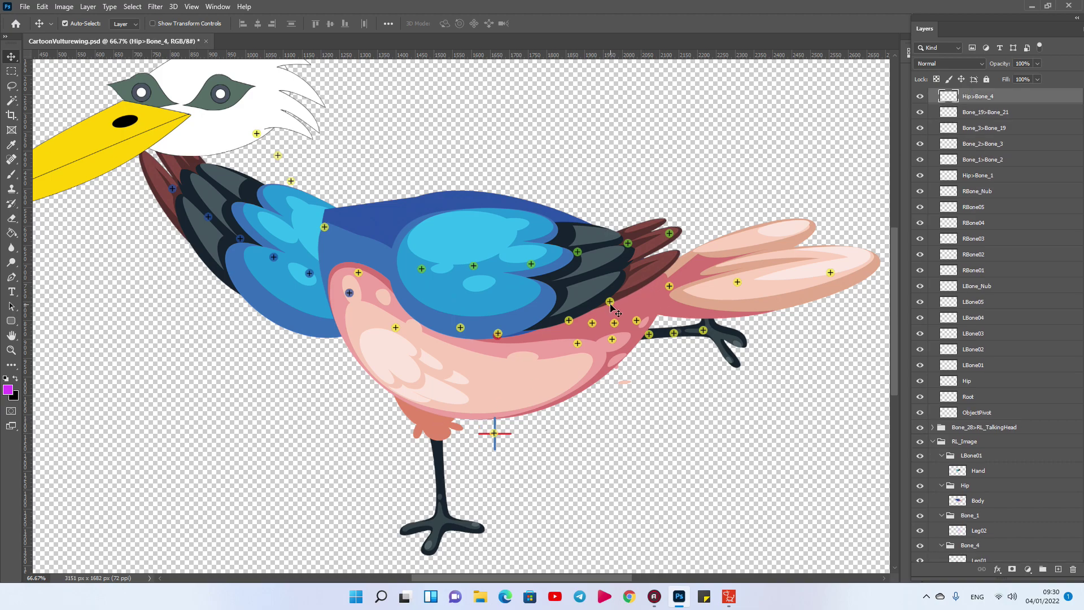
pyautogui.moveTo(432, 431); pyautogui.dragTo(659, 407)
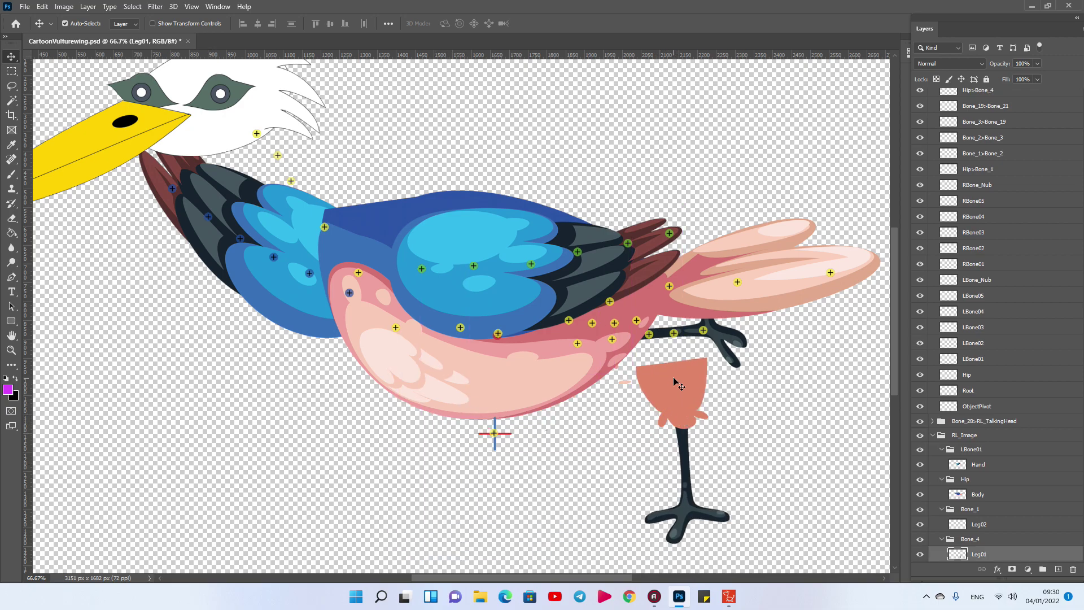
pyautogui.moveTo(673, 381); pyautogui.dragTo(610, 303)
pyautogui.press('ctrl')
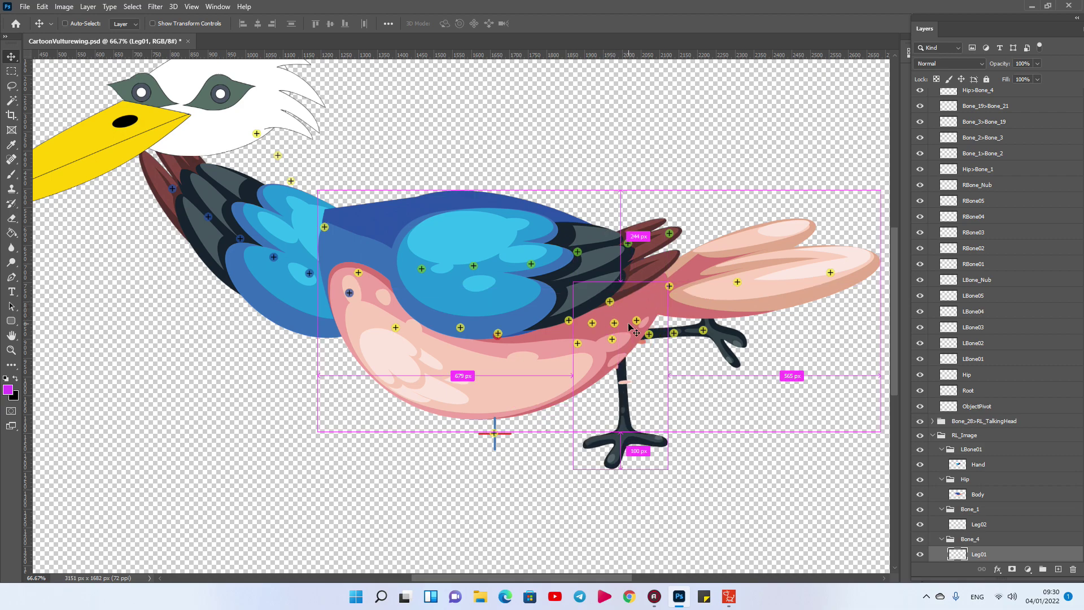
pyautogui.hotkey('ctrl', 't')
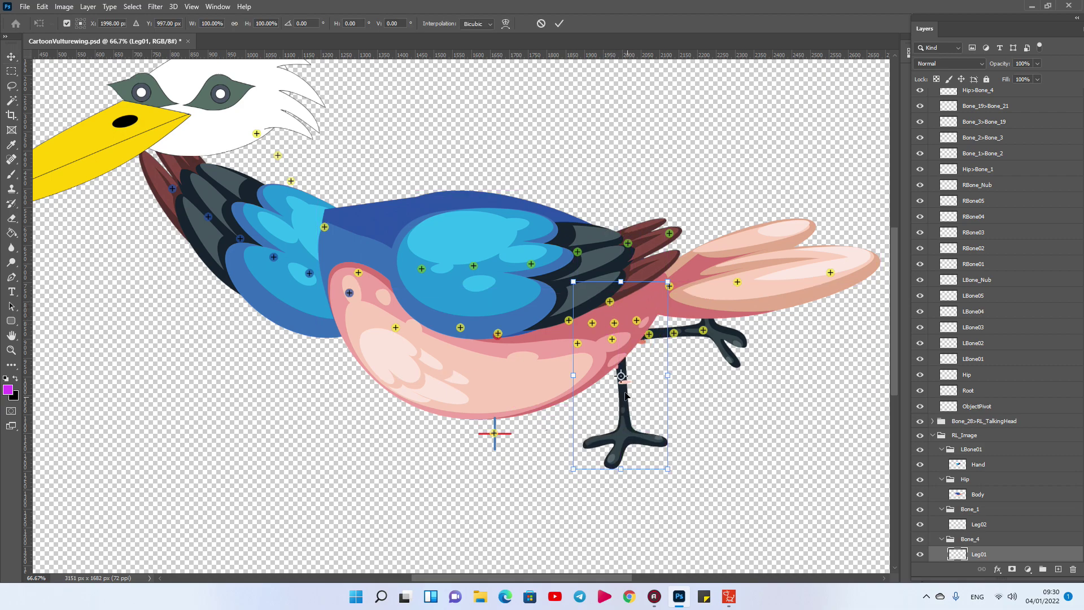
pyautogui.moveTo(621, 377); pyautogui.dragTo(559, 297)
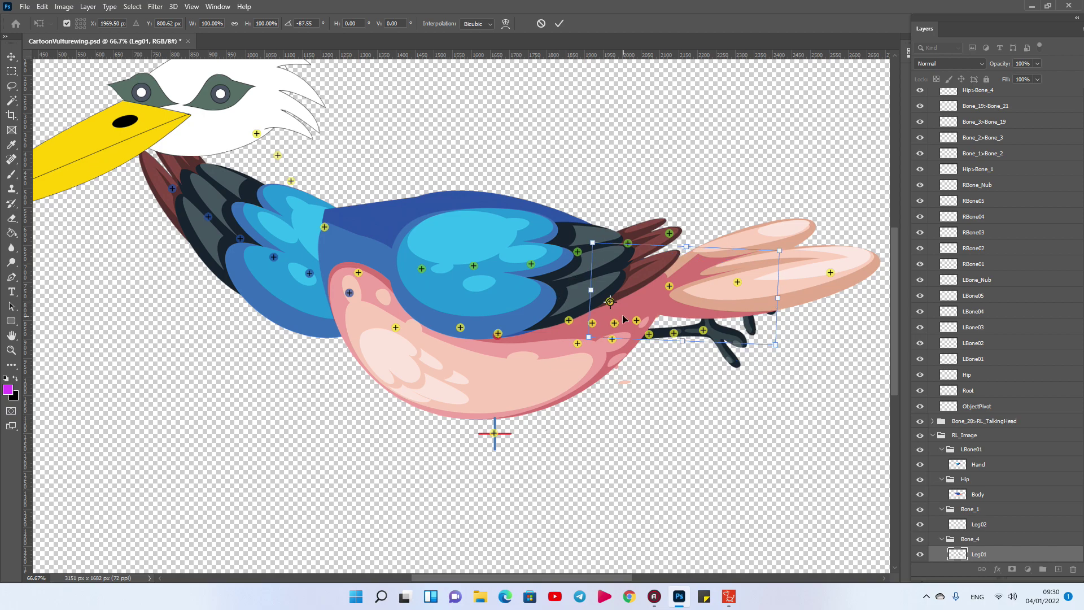
pyautogui.press('Return')
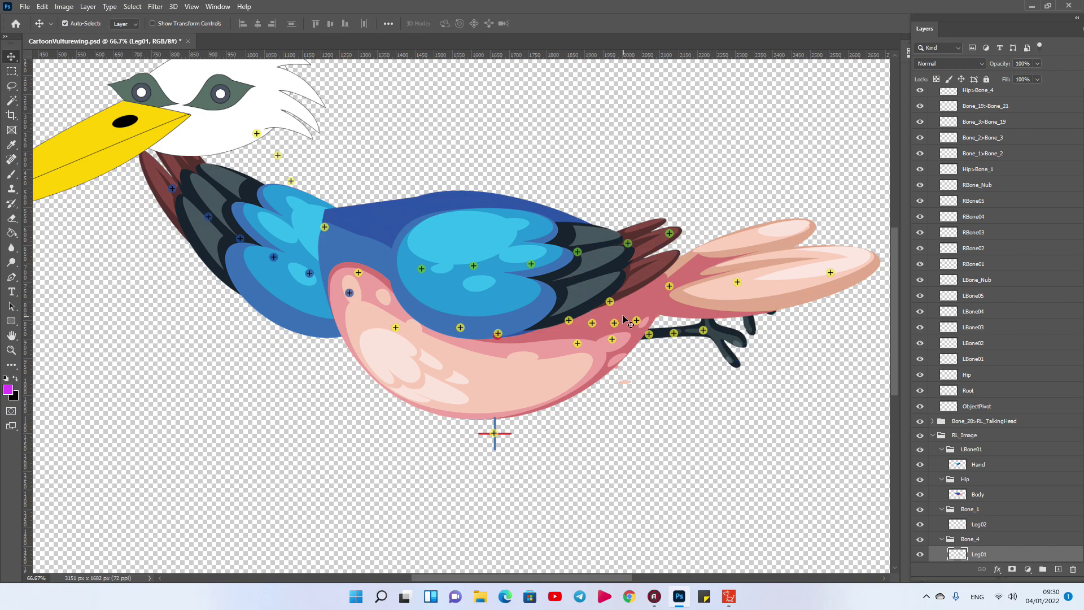
# - Hide the Body layer and place the Bone_4>Bone_5, Bone_5>Bone_6 and Bone_6>Bone_20 points along Leg01
pyautogui.click(670, 288)
pyautogui.click(784, 291)
pyautogui.hotkey('ctrl', ',')
pyautogui.moveTo(670, 287); pyautogui.dragTo(644, 296)
pyautogui.moveTo(740, 285)
pyautogui.mouseDown()
pyautogui.moveTo(701, 280)
pyautogui.moveTo(674, 294)
pyautogui.mouseUp()
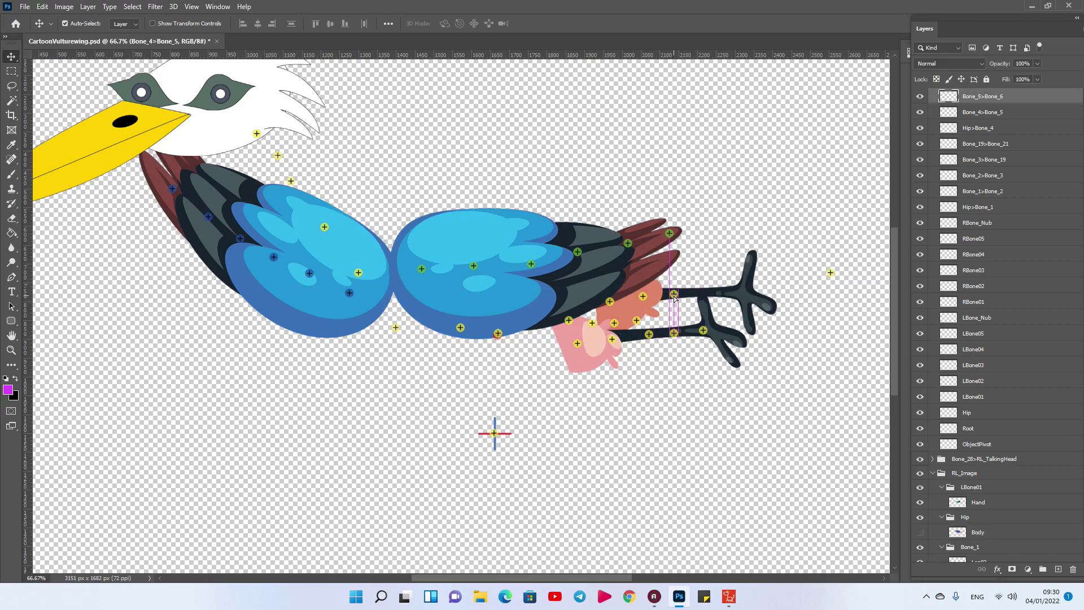
pyautogui.moveTo(830, 273)
pyautogui.mouseDown()
pyautogui.moveTo(737, 279)
pyautogui.moveTo(721, 295)
pyautogui.mouseUp()
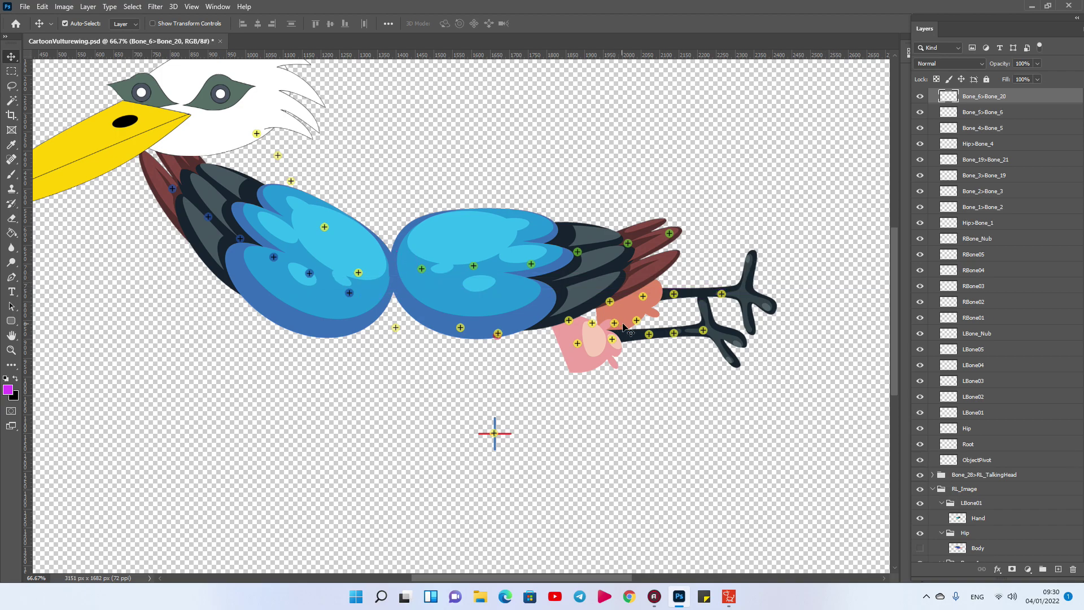
pyautogui.moveTo(635, 324); pyautogui.dragTo(631, 324)
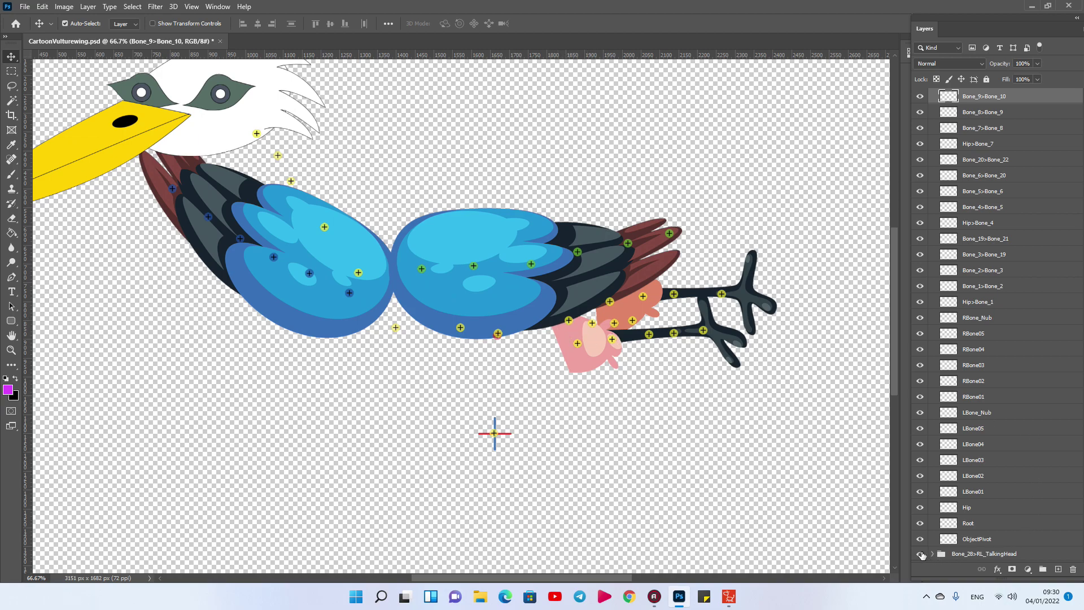
# - Collapse the RL_Bone_Wing group and show the Body layer again
pyautogui.scroll(5, 934, 113)
pyautogui.click(932, 96)
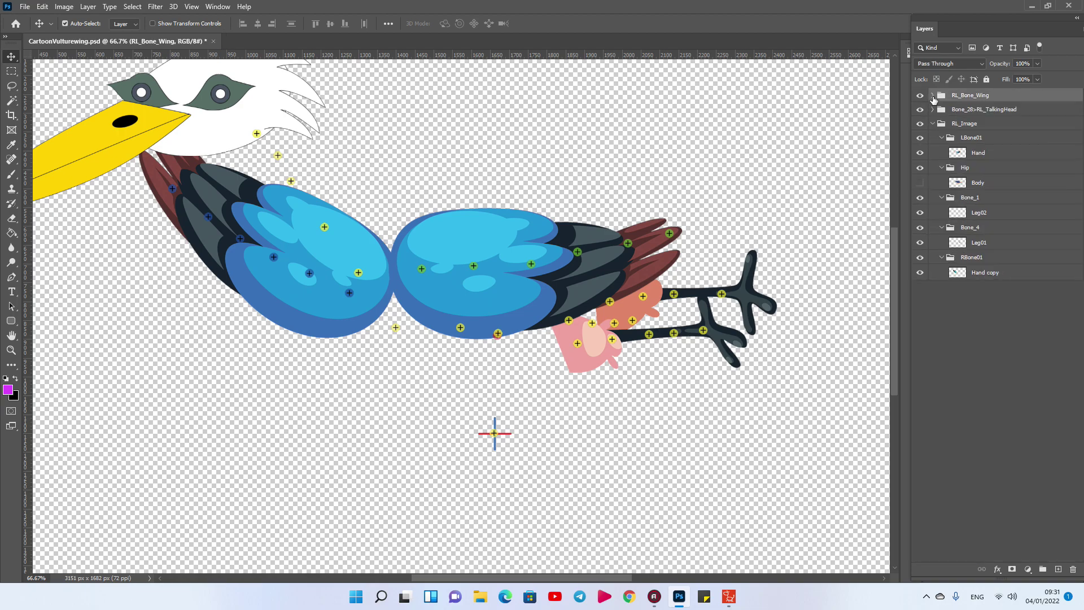
pyautogui.click(920, 183)
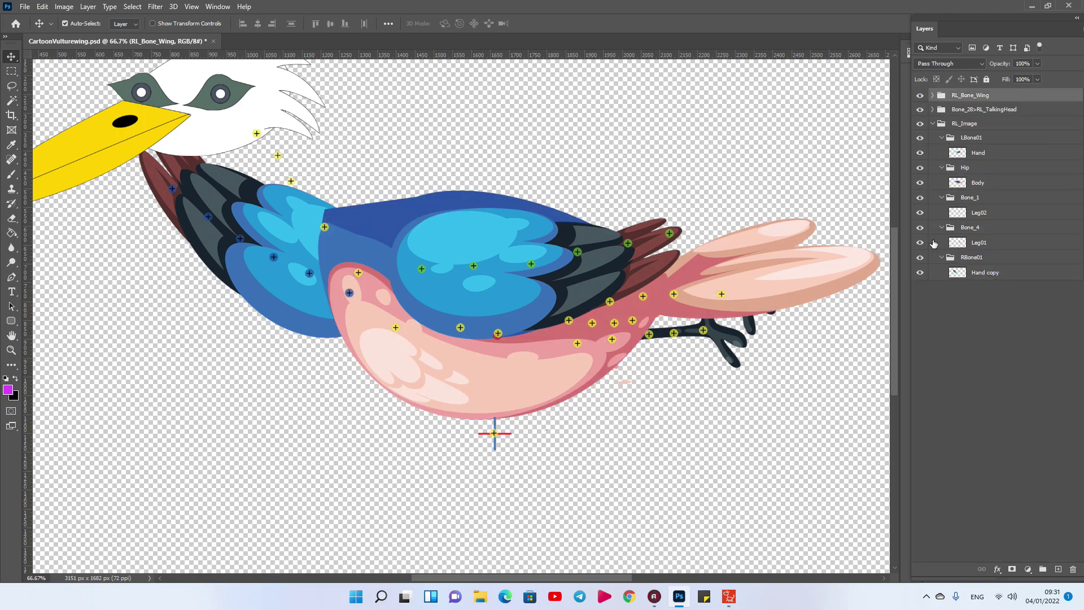
# - Try to move the Bone_25>Bone_26, Bone_26>Bone_27 and Bone_27>Bone_28 neck points onto the front of the bird's body
pyautogui.moveTo(207, 193); pyautogui.dragTo(324, 199)
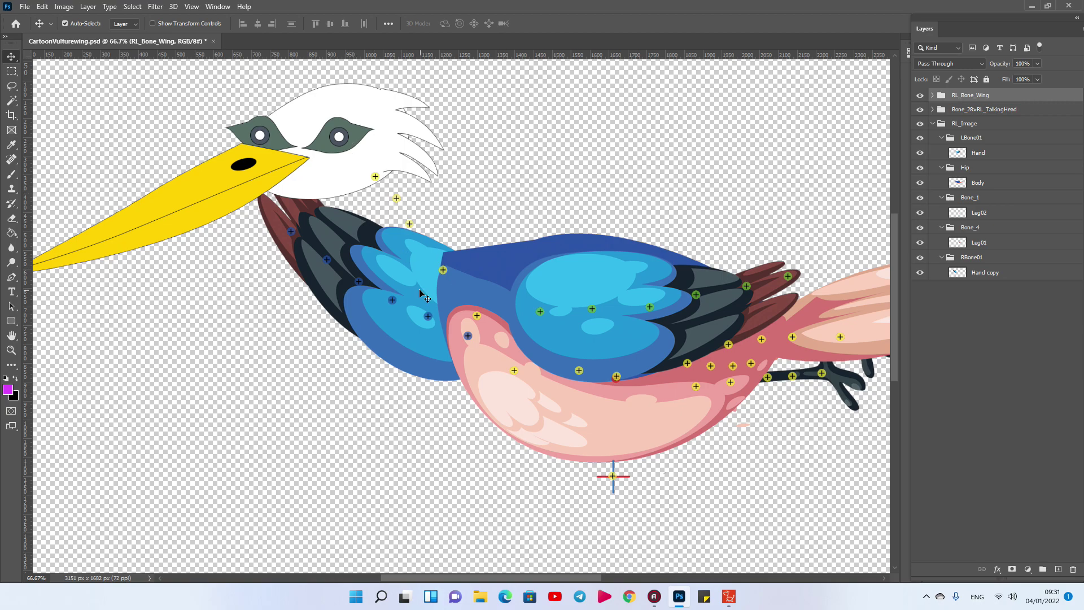
pyautogui.click(445, 271)
pyautogui.moveTo(444, 272); pyautogui.dragTo(461, 287)
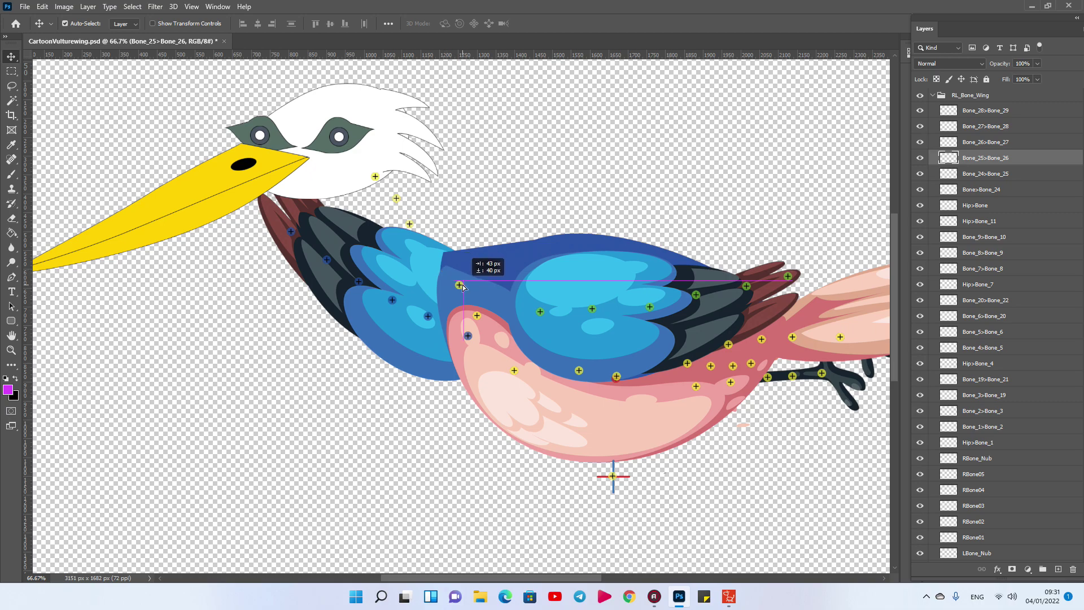
pyautogui.moveTo(462, 287); pyautogui.dragTo(461, 287)
pyautogui.moveTo(409, 223); pyautogui.dragTo(449, 260)
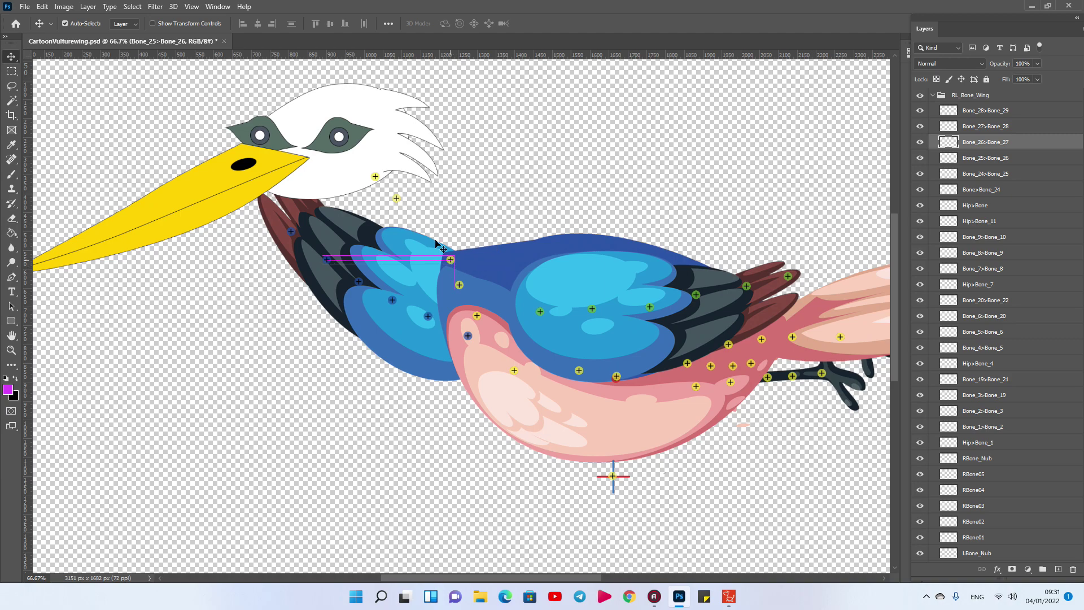
pyautogui.moveTo(396, 198); pyautogui.dragTo(444, 243)
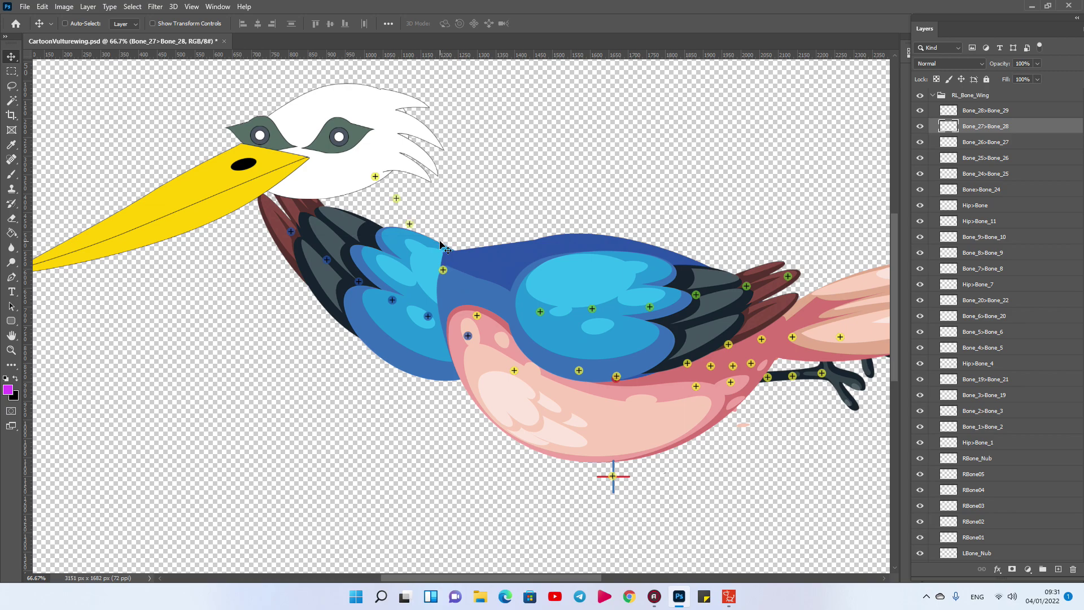
# - Switch to Cartoon Animator and delete the small original blue bird from the stage
pyautogui.hotkey('alt', 'Tab')
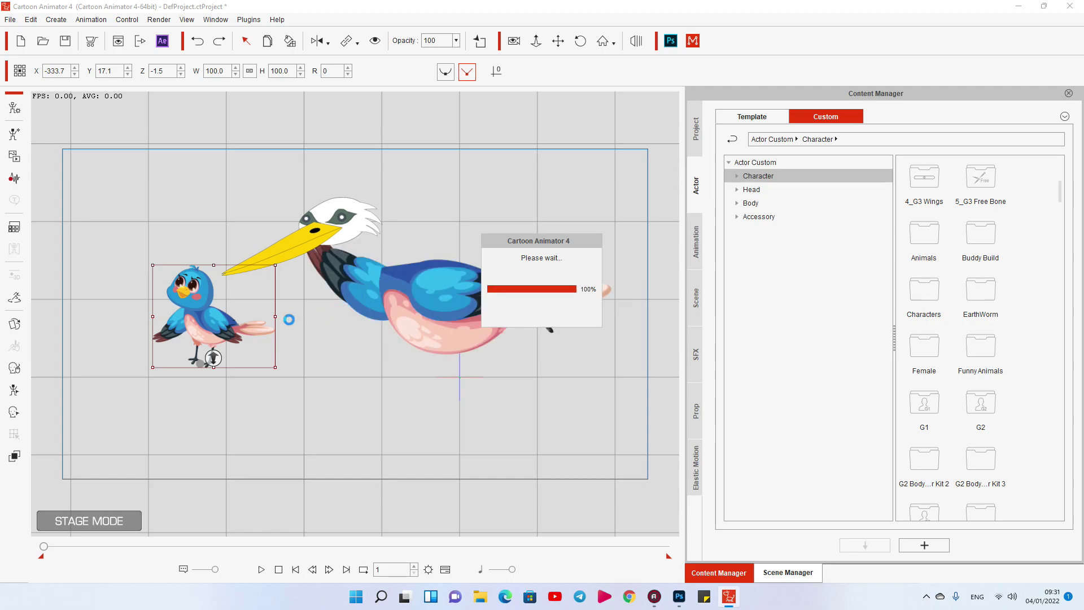
pyautogui.click(195, 314)
pyautogui.press('Delete')
# - Switch back to Photoshop and close the CartoonVulturewing.psd document
pyautogui.click(679, 596)
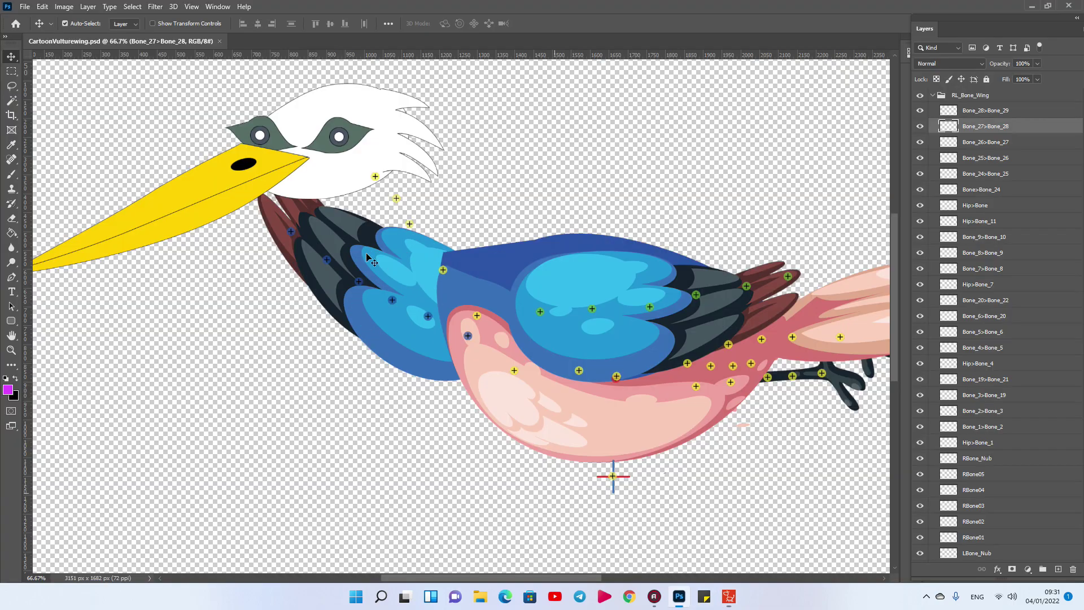
pyautogui.click(220, 41)
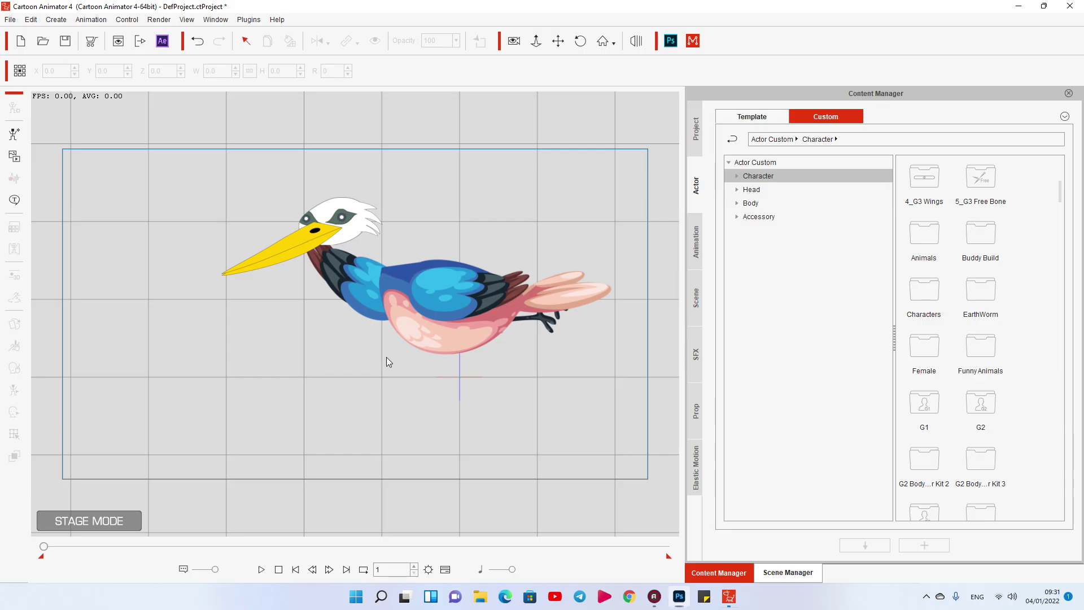
# - Open the long-beaked bird character in Composer mode, accepting the loss of the synced PSD connection
pyautogui.click(404, 334)
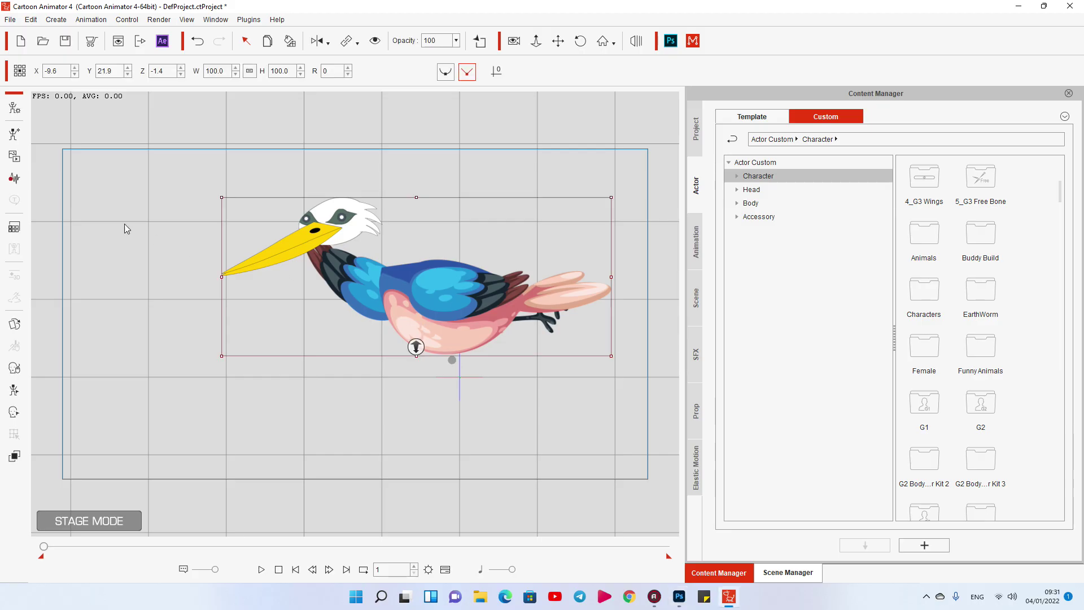
pyautogui.click(14, 109)
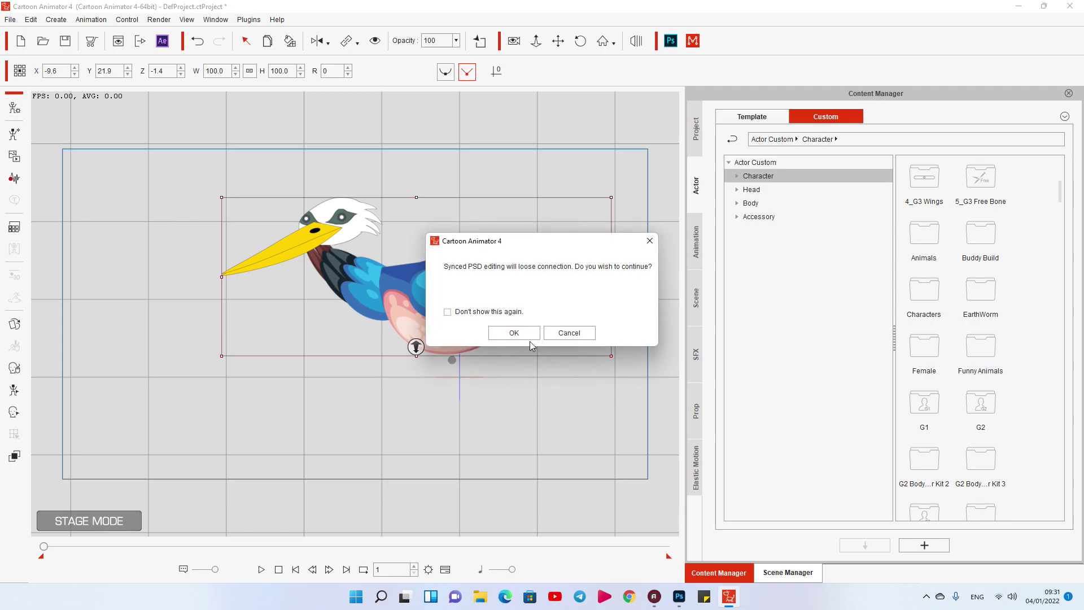
pyautogui.click(529, 337)
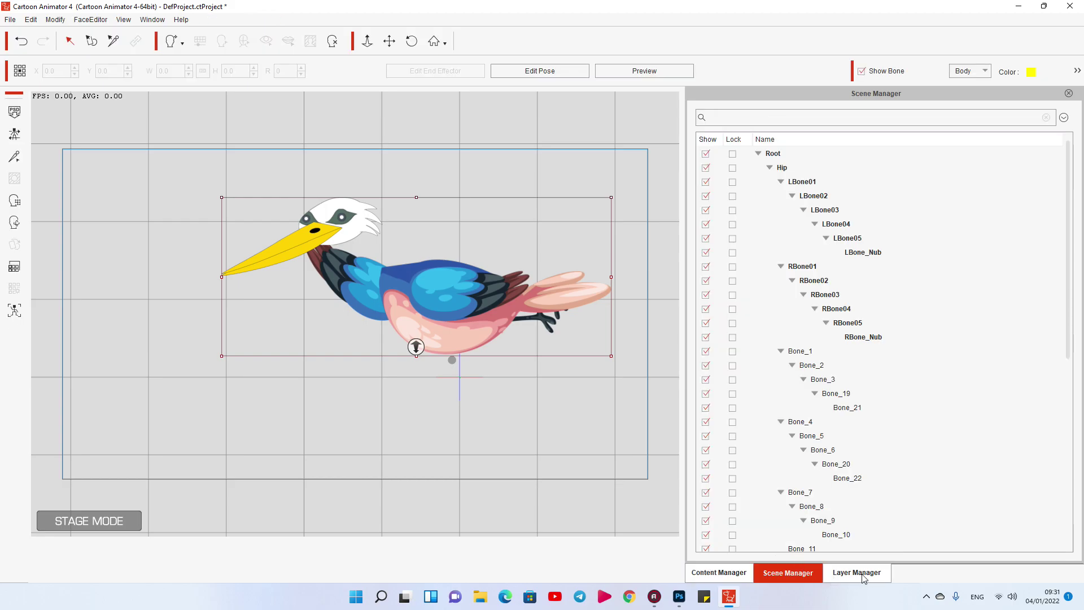
# - Replace the heron's head with the Bird head from the custom Head library
pyautogui.click(860, 574)
pyautogui.click(777, 574)
pyautogui.click(731, 573)
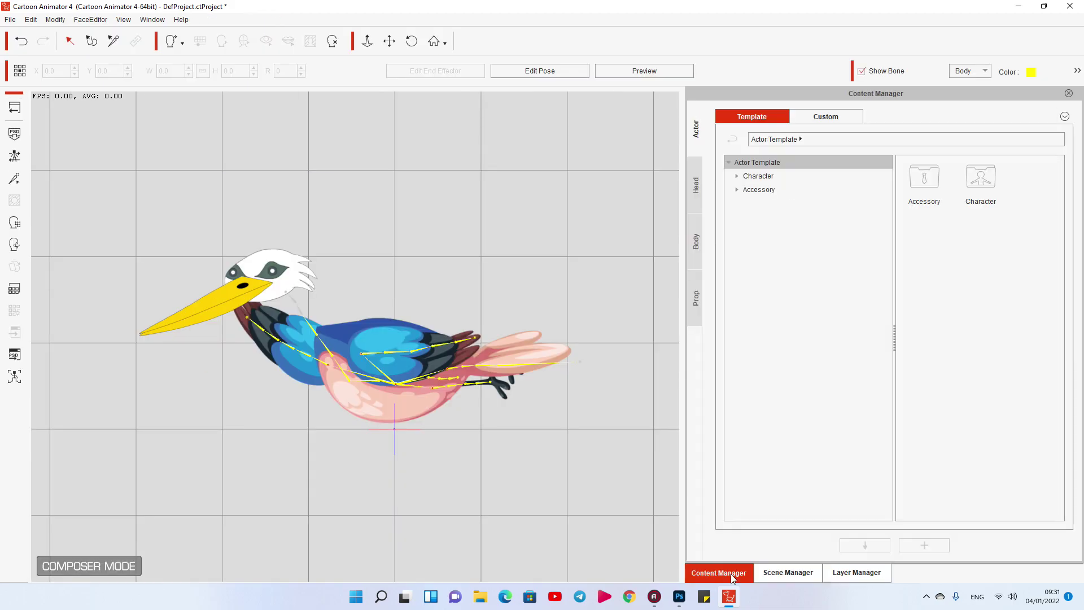
pyautogui.click(847, 115)
pyautogui.click(697, 186)
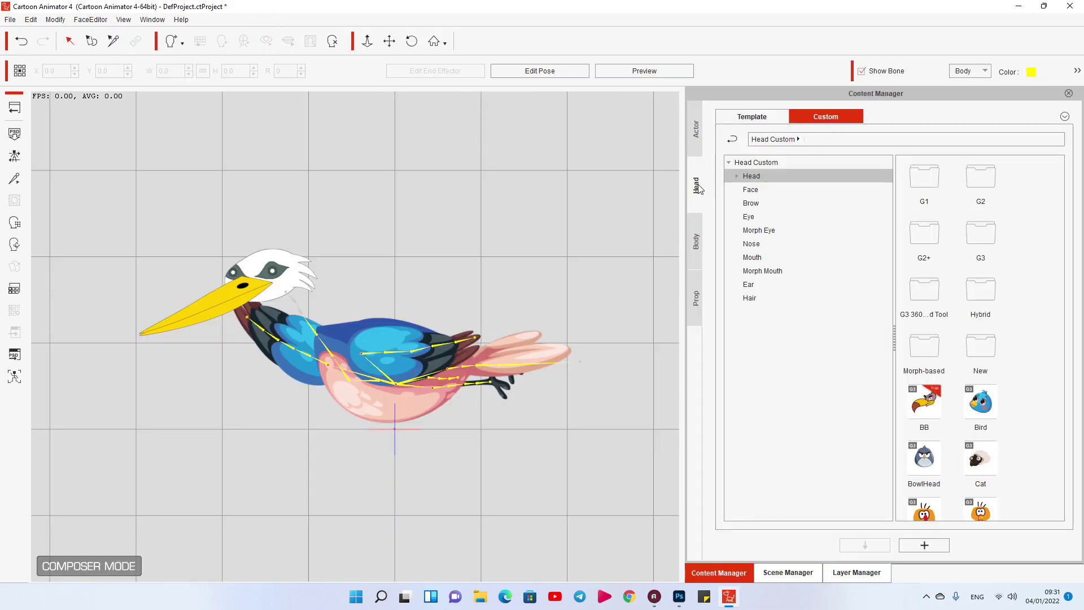
pyautogui.click(962, 430)
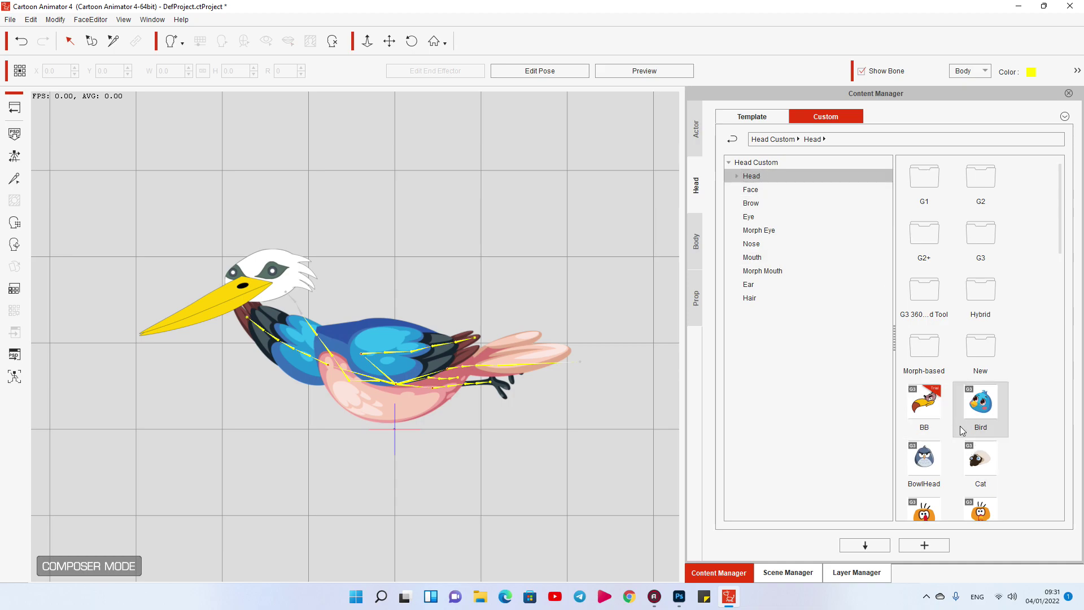
pyautogui.doubleClick(985, 407)
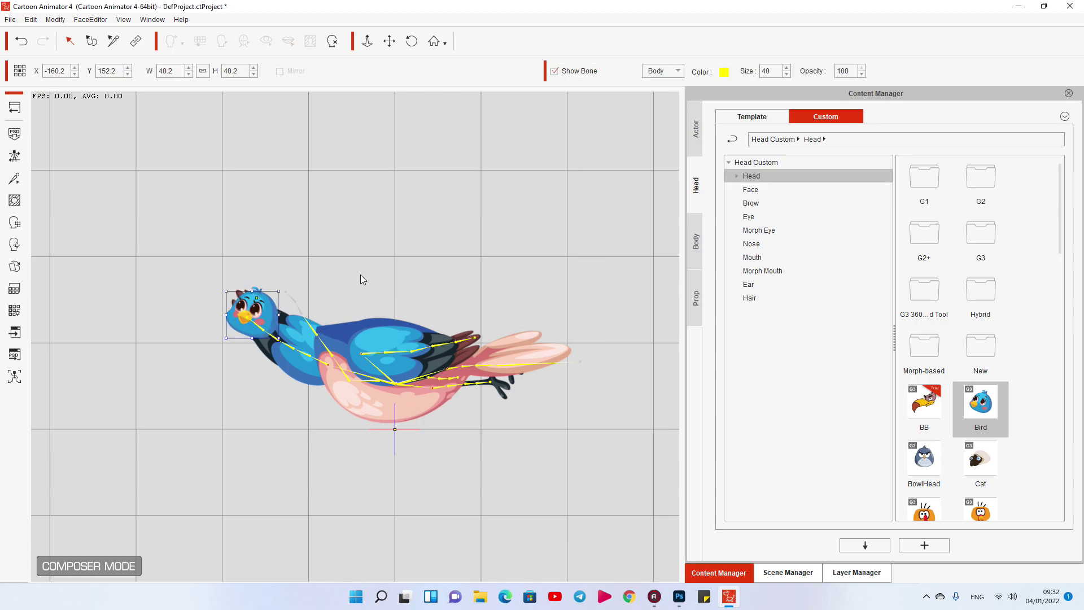
# - Enlarge the new blue head, position it over the front of the body, and return to the stage
pyautogui.moveTo(274, 307); pyautogui.dragTo(372, 271)
pyautogui.moveTo(332, 324); pyautogui.dragTo(335, 266)
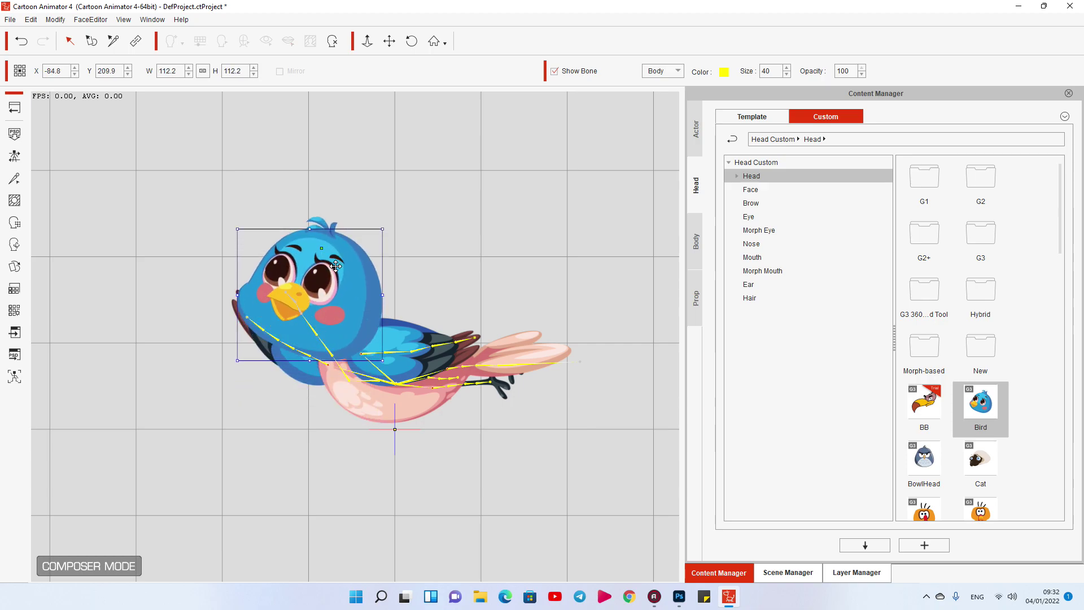
pyautogui.moveTo(382, 229); pyautogui.dragTo(352, 275)
pyautogui.click(15, 107)
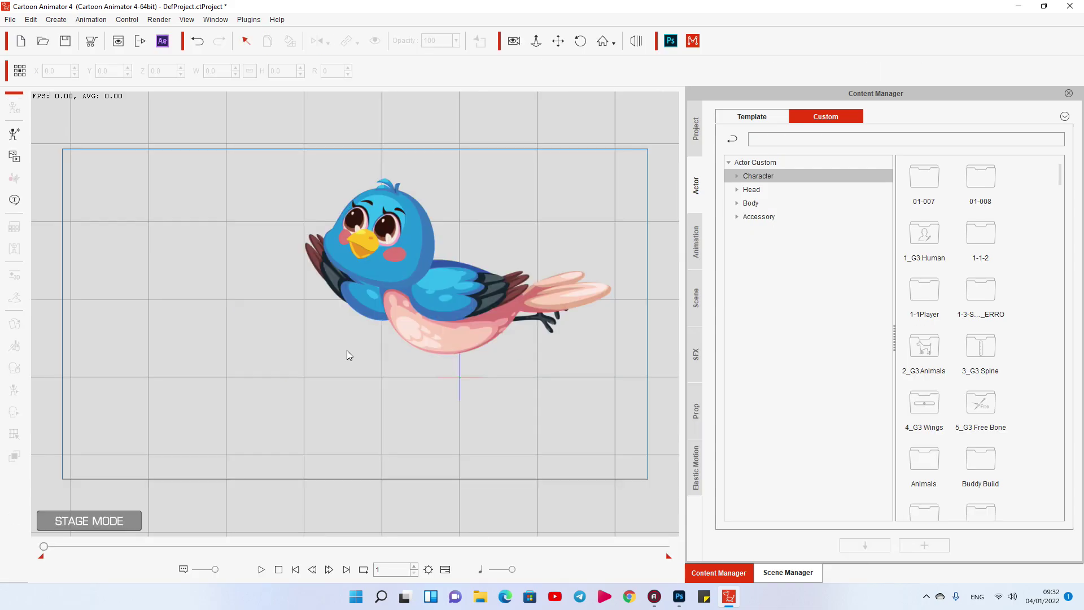
# - Launch the character in the Photoshop PSD editor at PSD scale 1.0
pyautogui.rightClick(398, 264)
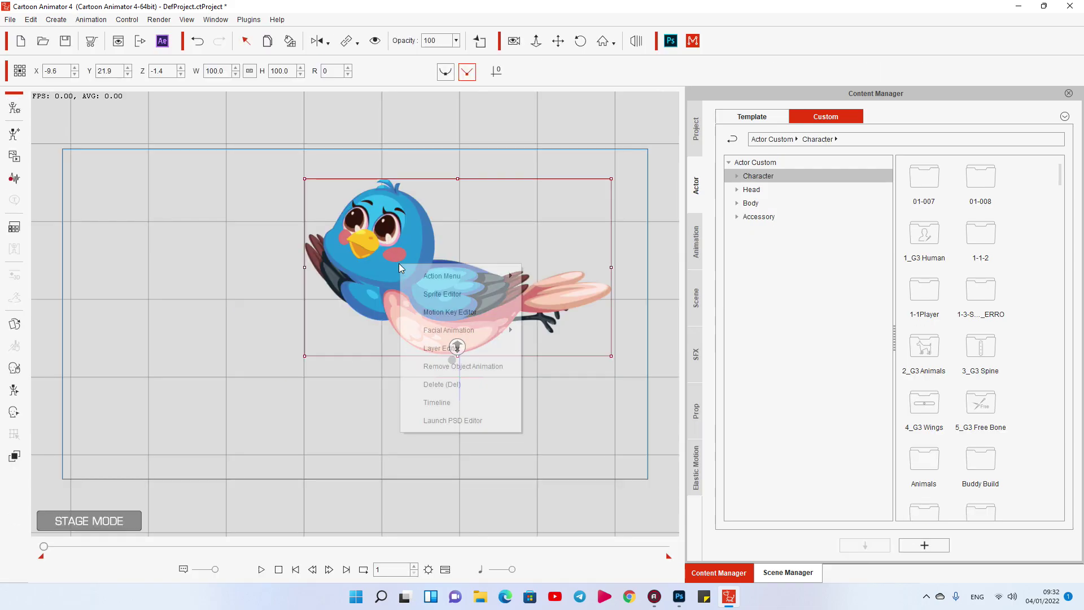
pyautogui.click(452, 419)
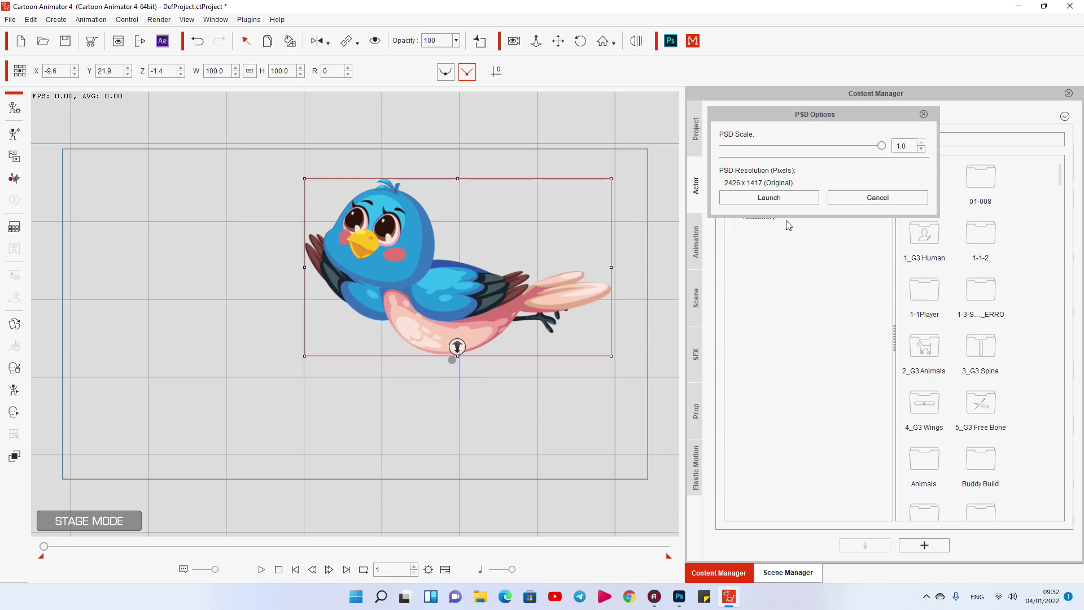
pyautogui.click(767, 196)
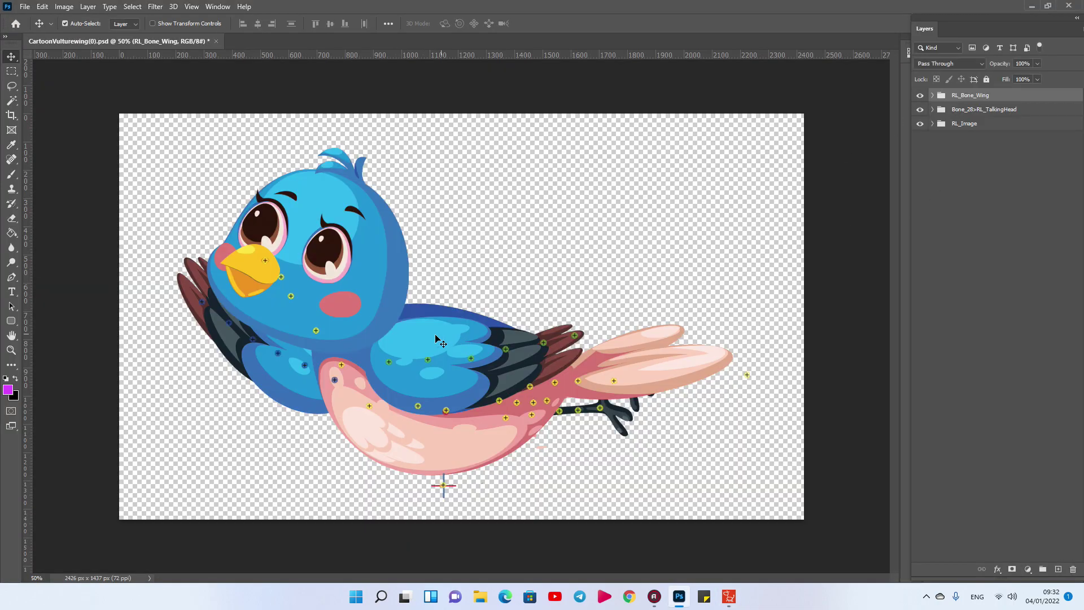
# - Line up the neck points through Bone_27>Bone_28 and Bone_28>Bone_29 from the chest to beside the pink cheek, and save the PSD
pyautogui.moveTo(320, 339); pyautogui.dragTo(323, 320)
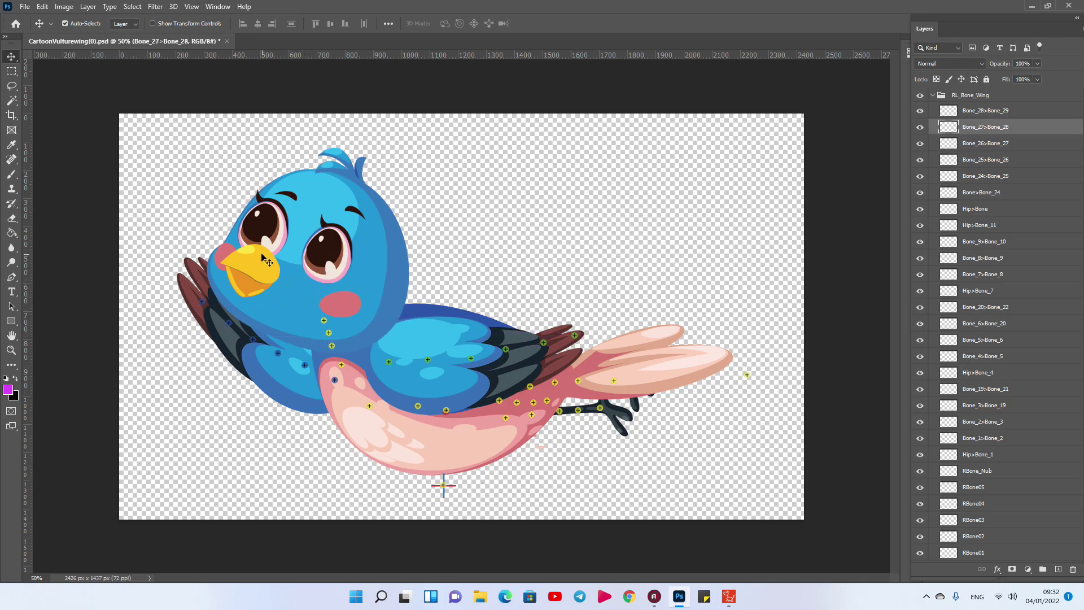
pyautogui.click(265, 264)
pyautogui.moveTo(266, 264); pyautogui.dragTo(320, 311)
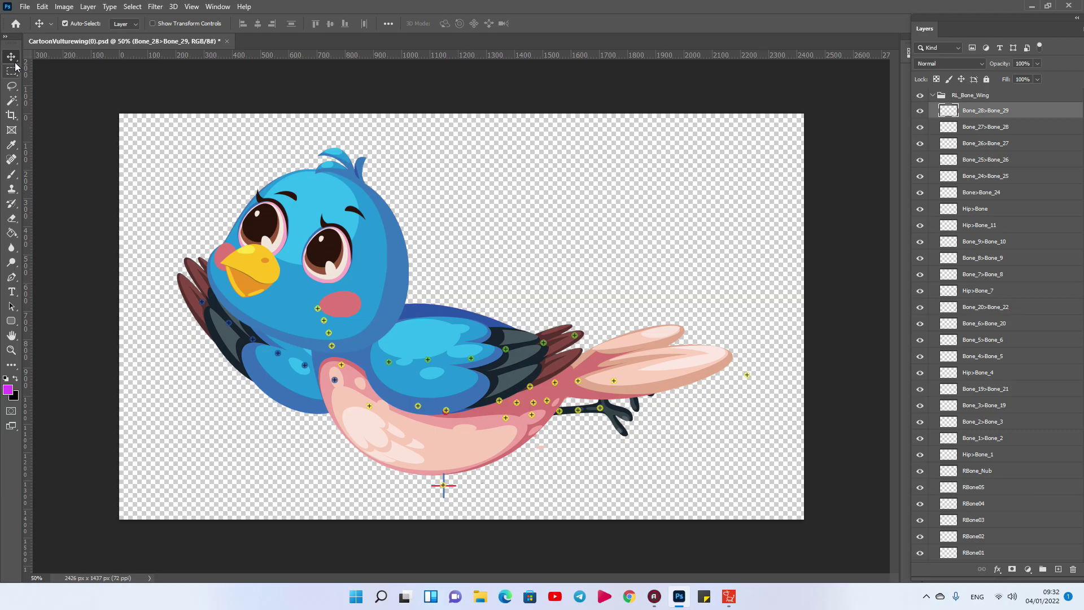
pyautogui.hotkey('ctrl', 's')
# - Switch back to Cartoon Animator and open the bird in Composer mode, accepting the loss of PSD sync
pyautogui.hotkey('alt', 'Tab')
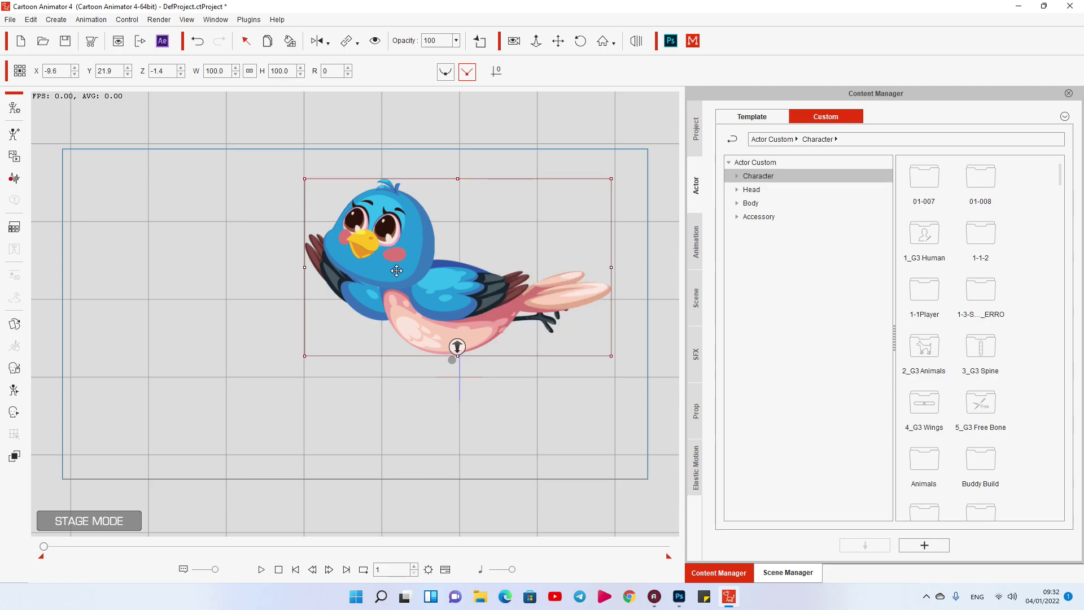
pyautogui.click(14, 108)
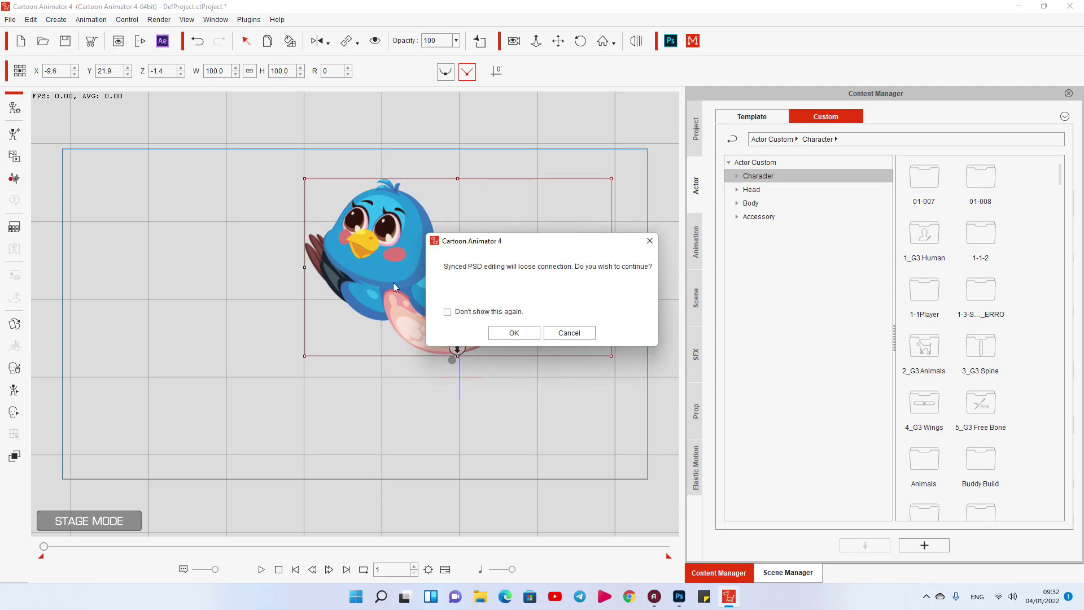
pyautogui.click(511, 333)
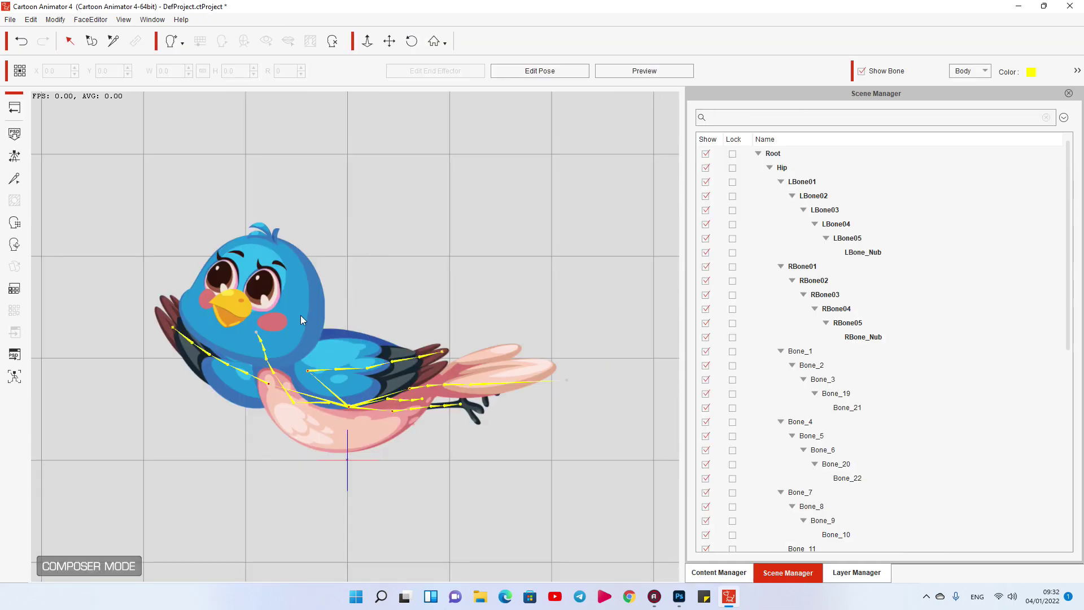
# - Tilt the bird's head counter-clockwise, reposition it on the neck at about X -110.6, Y 200.0, and return to the stage
pyautogui.click(301, 315)
pyautogui.moveTo(268, 219); pyautogui.dragTo(241, 224)
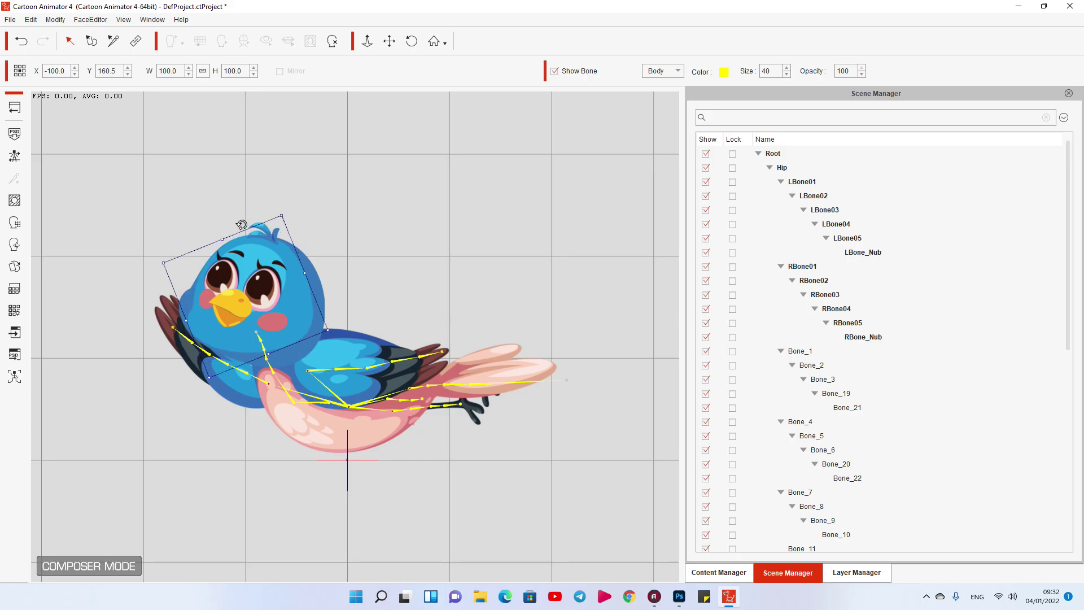
pyautogui.hotkey('ctrl', 'z')
pyautogui.moveTo(290, 225); pyautogui.dragTo(252, 216)
pyautogui.hotkey('ctrl', 'z')
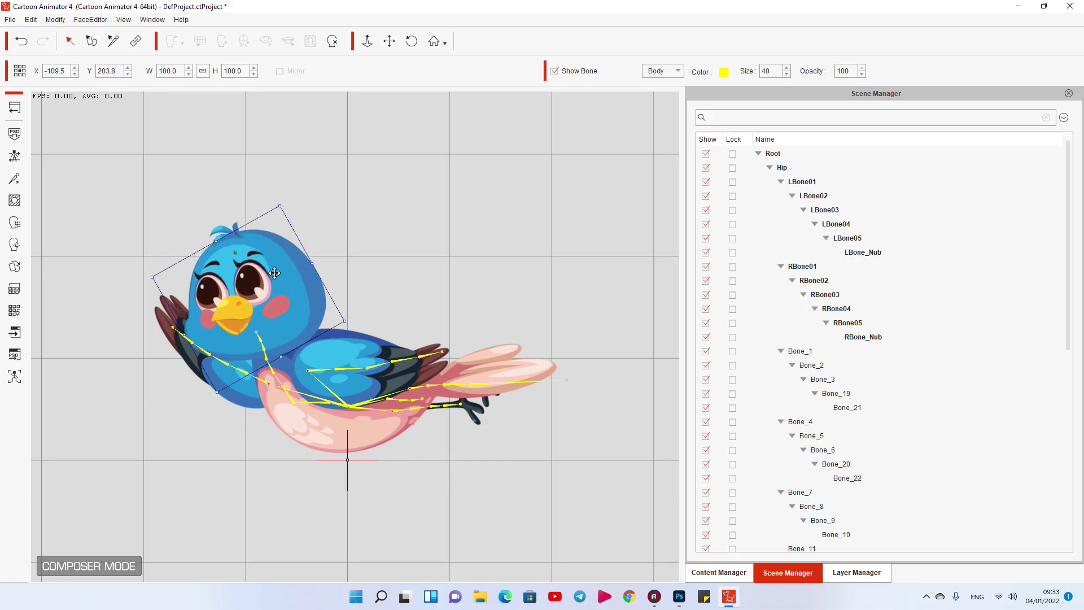
pyautogui.moveTo(275, 272); pyautogui.dragTo(292, 285)
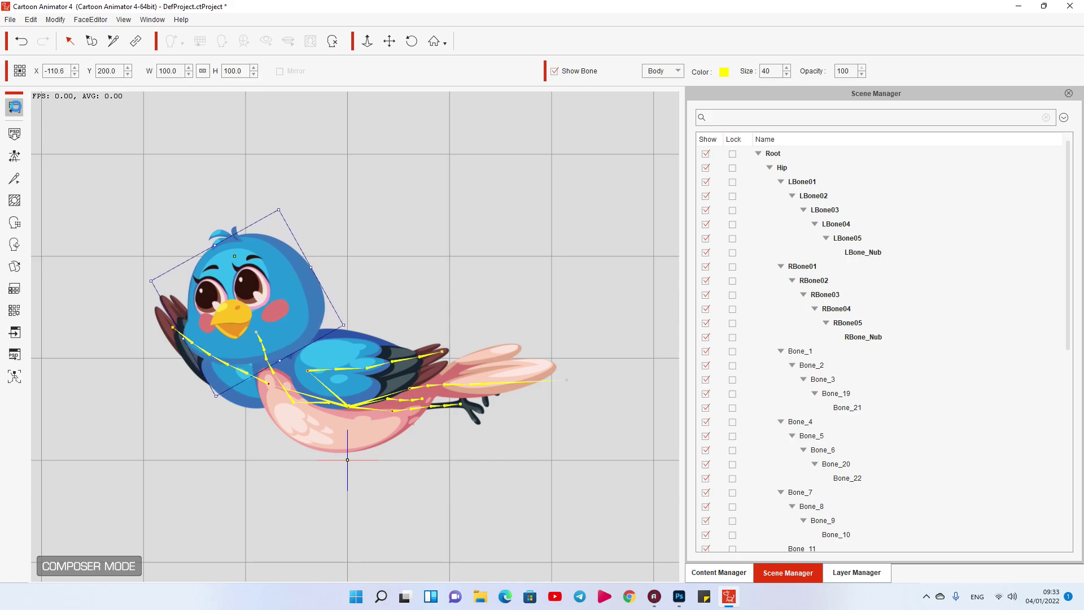
pyautogui.click(15, 107)
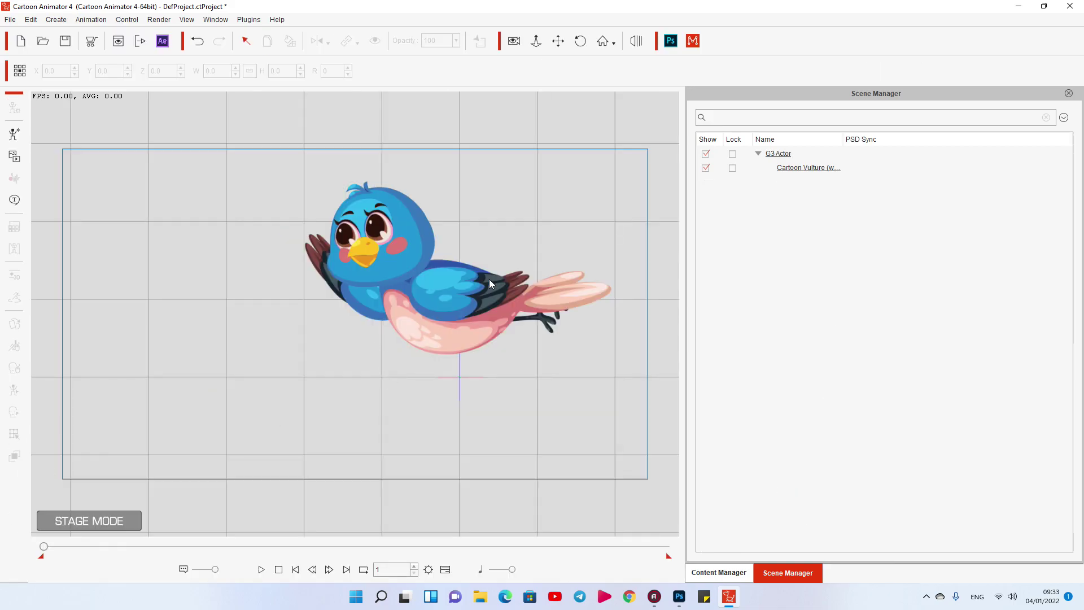
# - Preview the second Full Face Control preset on the bird with Face Puppet, and close the preview
pyautogui.click(488, 280)
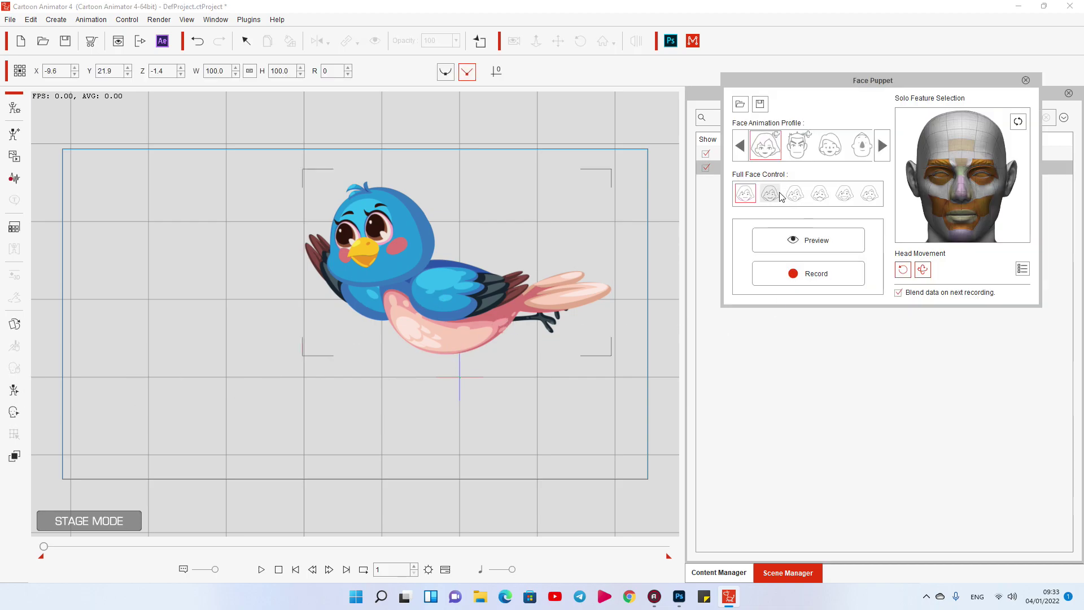
pyautogui.click(771, 193)
pyautogui.click(787, 250)
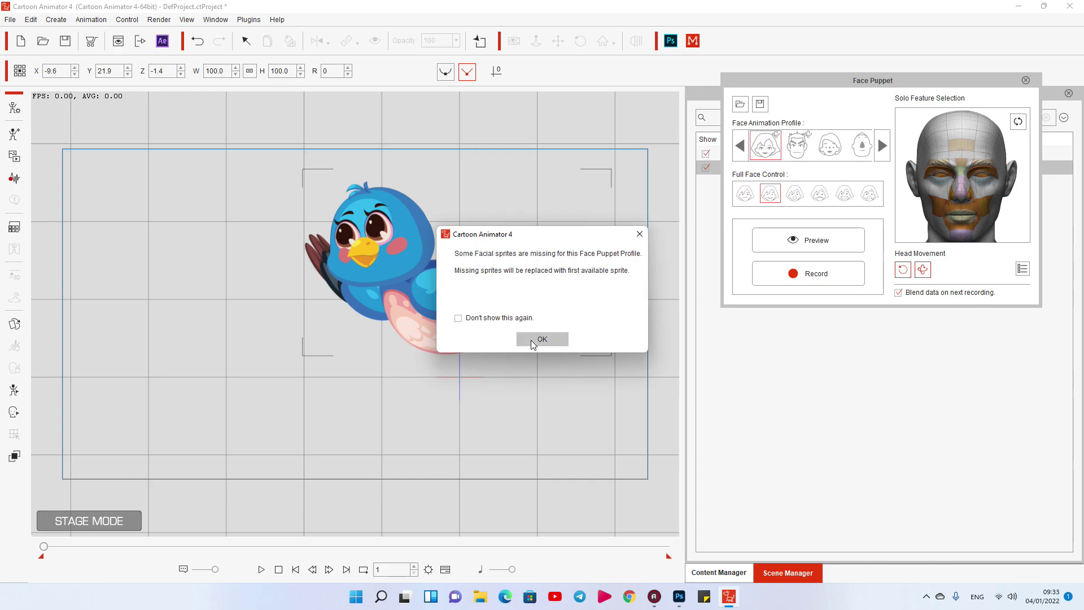
pyautogui.click(537, 337)
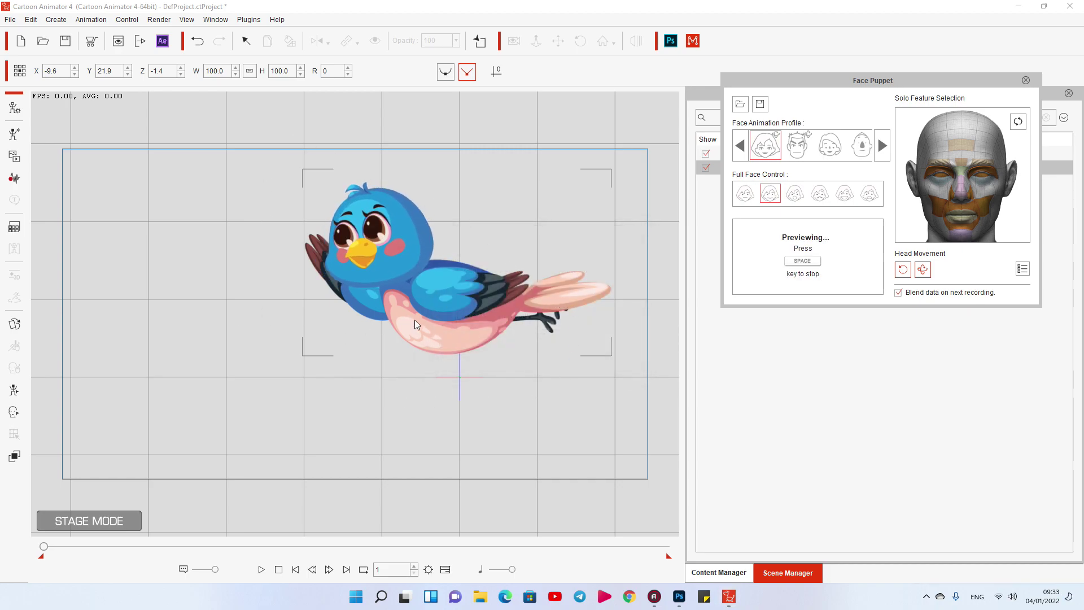
pyautogui.press('space')
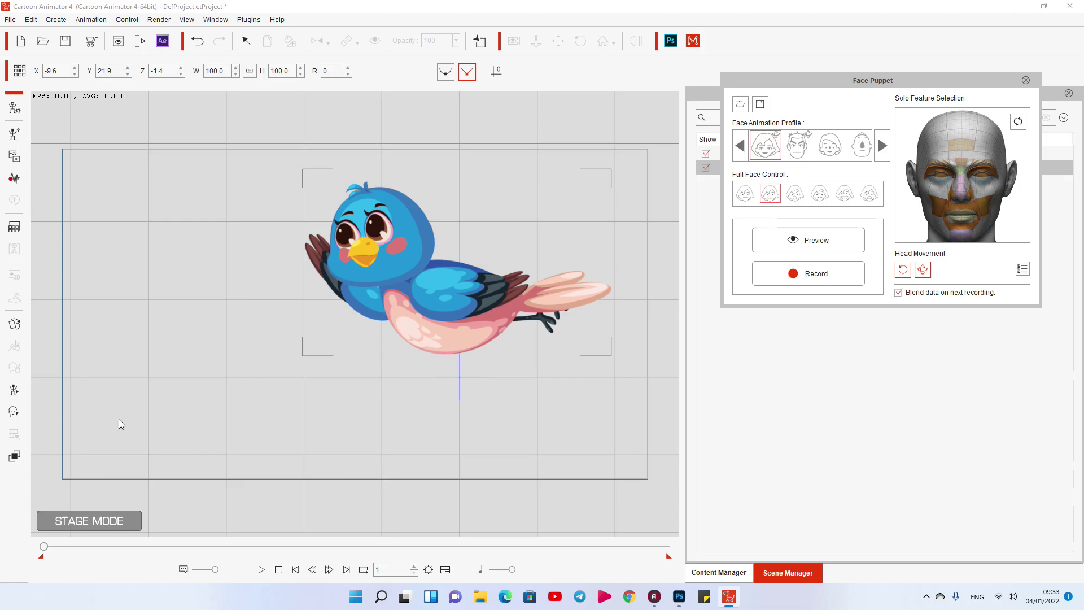
pyautogui.press('Escape')
# - Apply the Wings_Slap_01 motion from the 4_G3 Wings animation templates to the blue bird
pyautogui.click(448, 278)
pyautogui.click(730, 575)
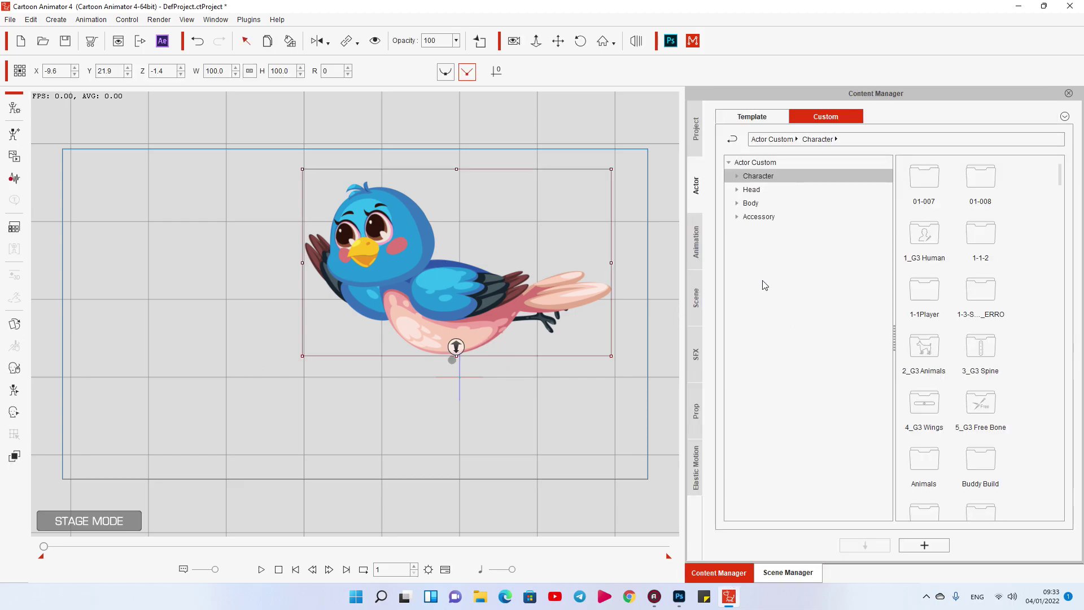
pyautogui.click(701, 242)
pyautogui.doubleClick(751, 176)
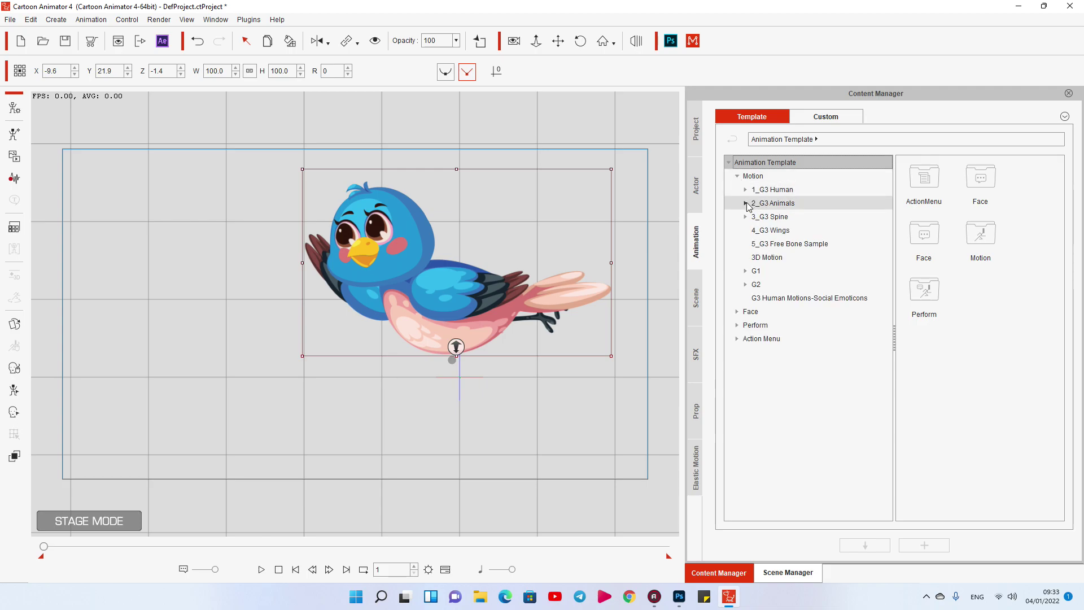
pyautogui.click(775, 230)
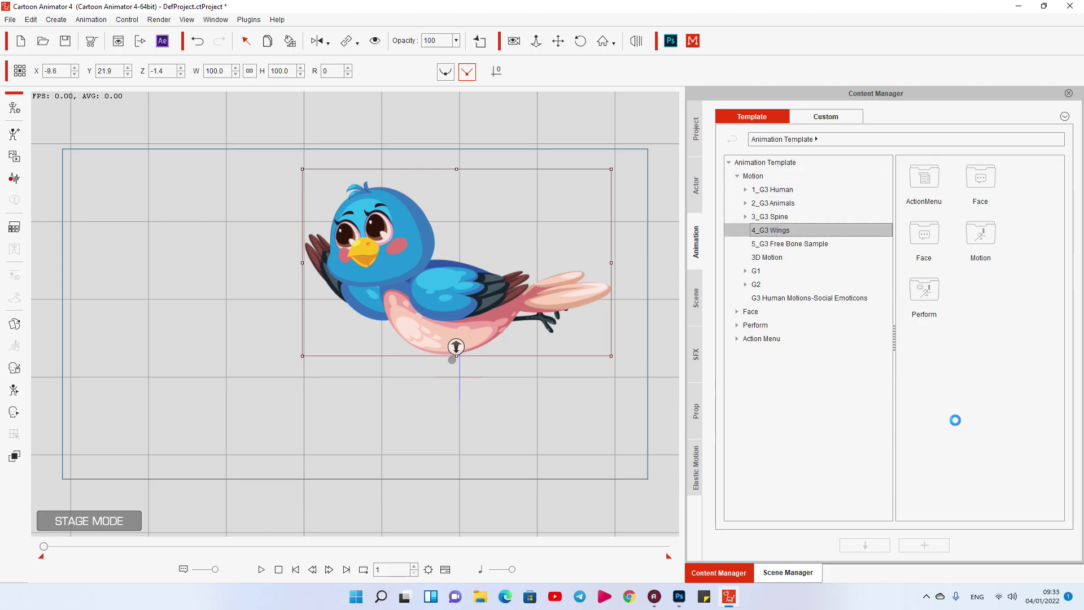
pyautogui.scroll(-10, 966, 415)
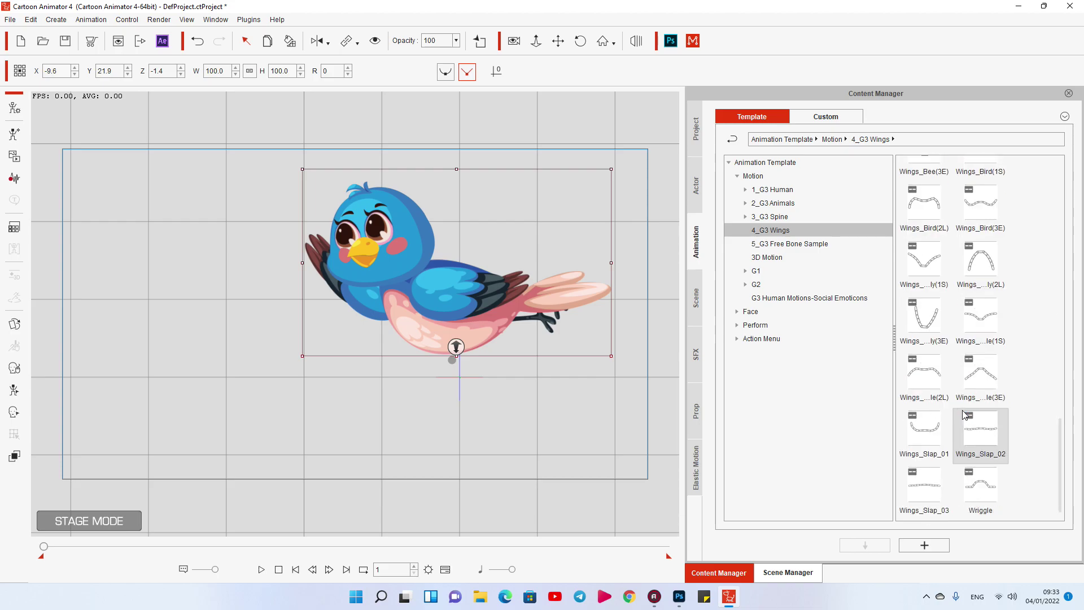
pyautogui.moveTo(928, 431); pyautogui.dragTo(419, 303)
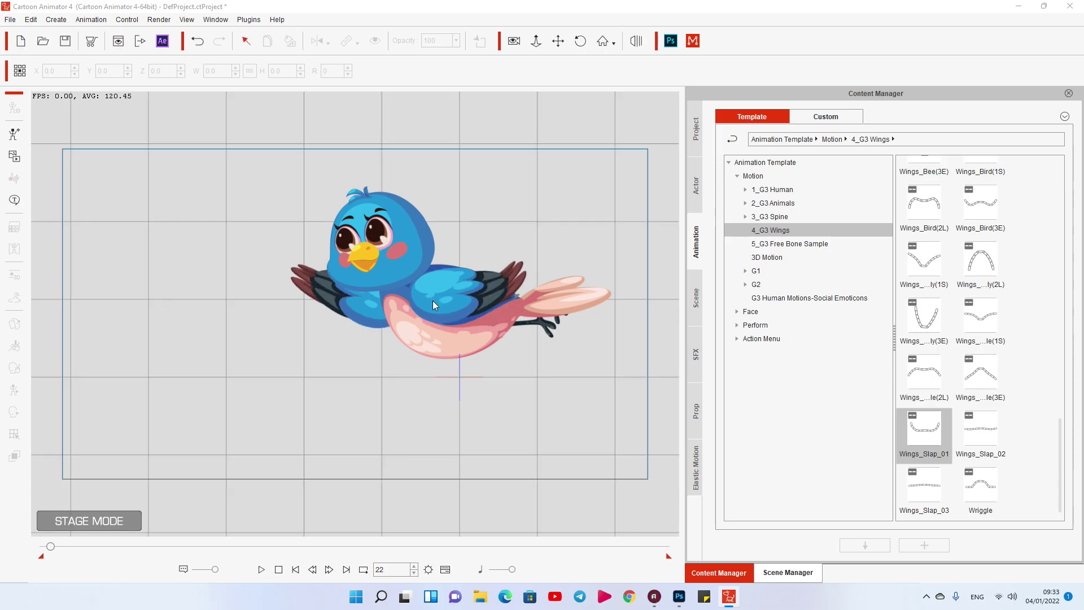
# - Show the bird's Transform and Motion tracks in the timeline and extend the Wings_Slap_01 clip to about frame 65
pyautogui.click(445, 569)
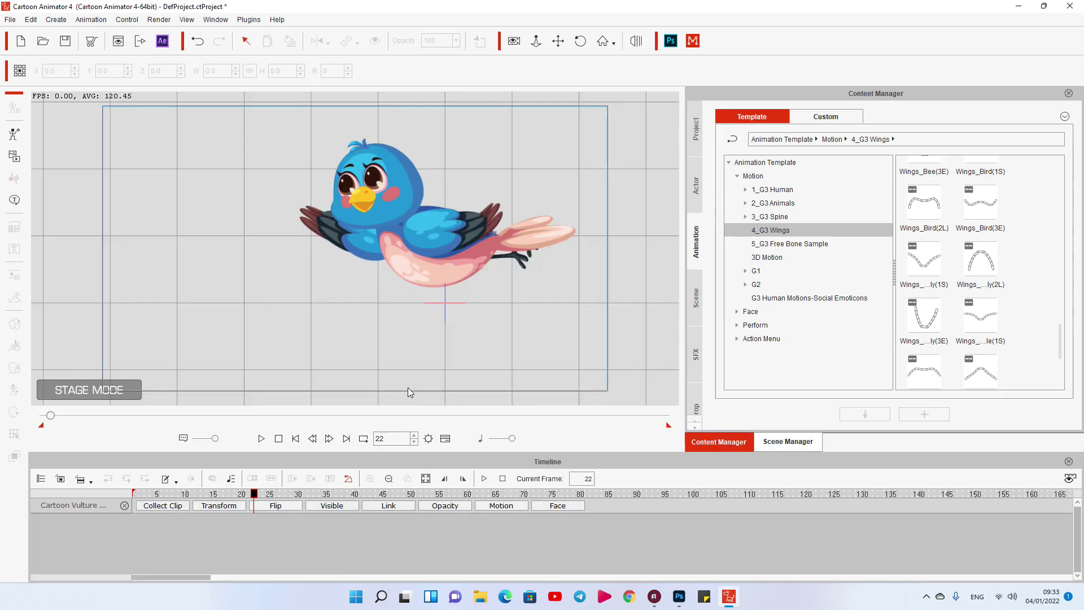
pyautogui.scroll(-2, 354, 293)
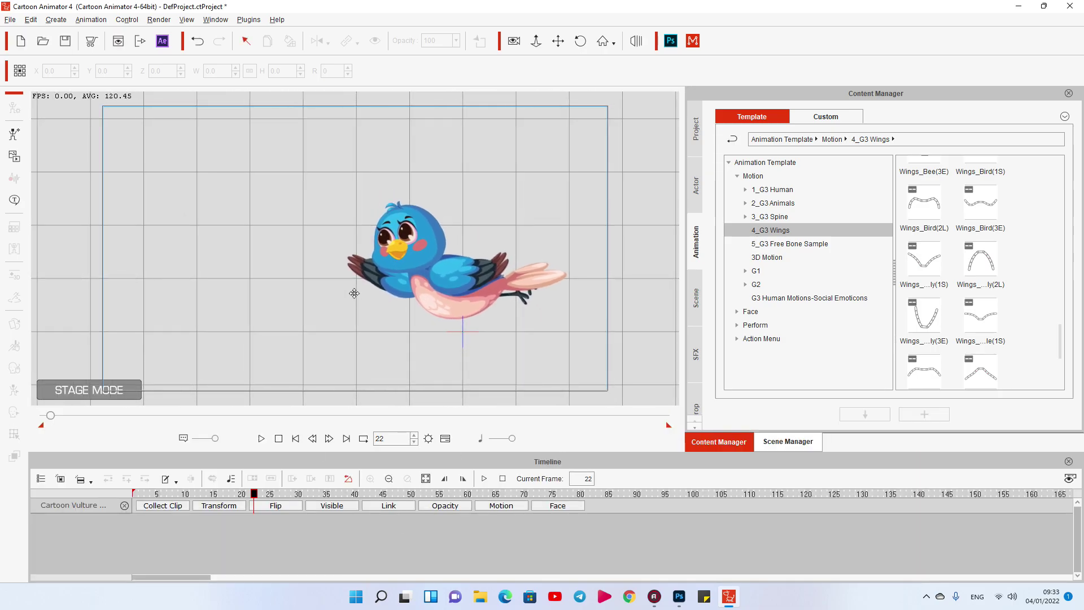
pyautogui.click(215, 506)
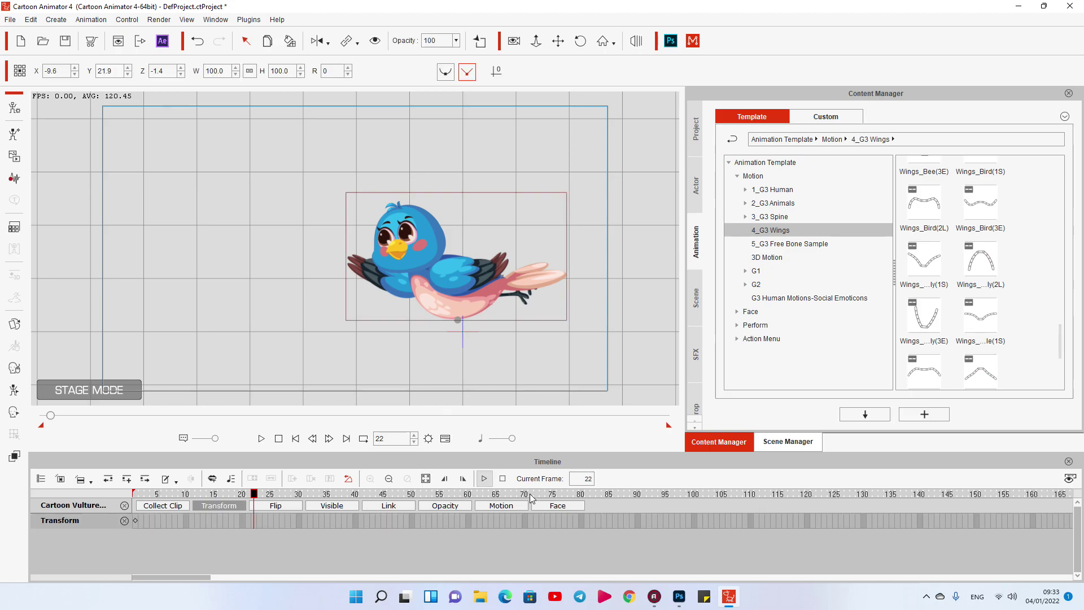
pyautogui.click(501, 505)
pyautogui.click(221, 536)
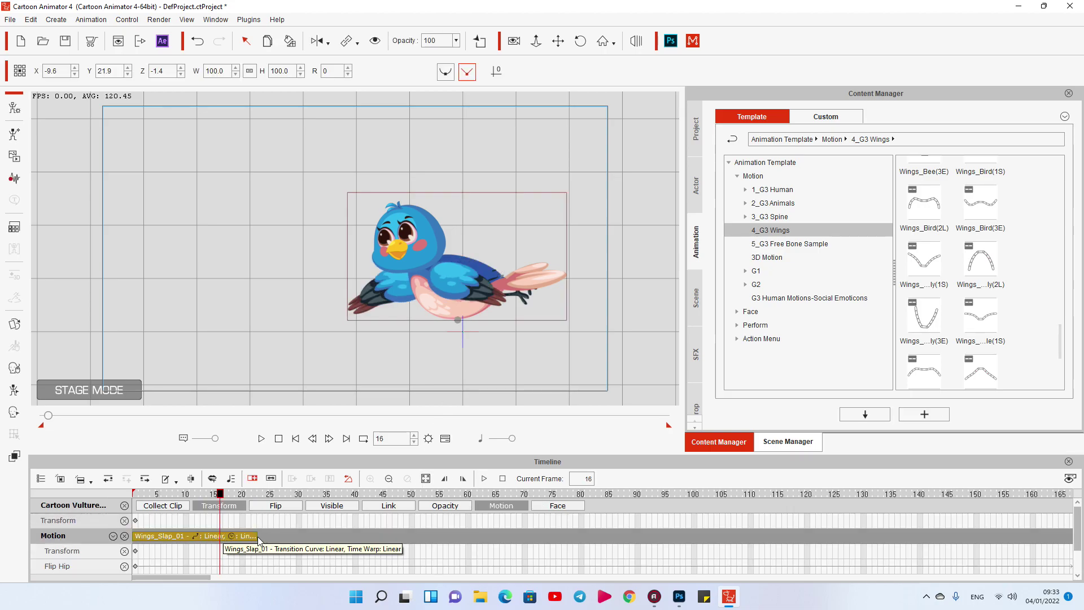
pyautogui.moveTo(258, 536); pyautogui.dragTo(446, 543)
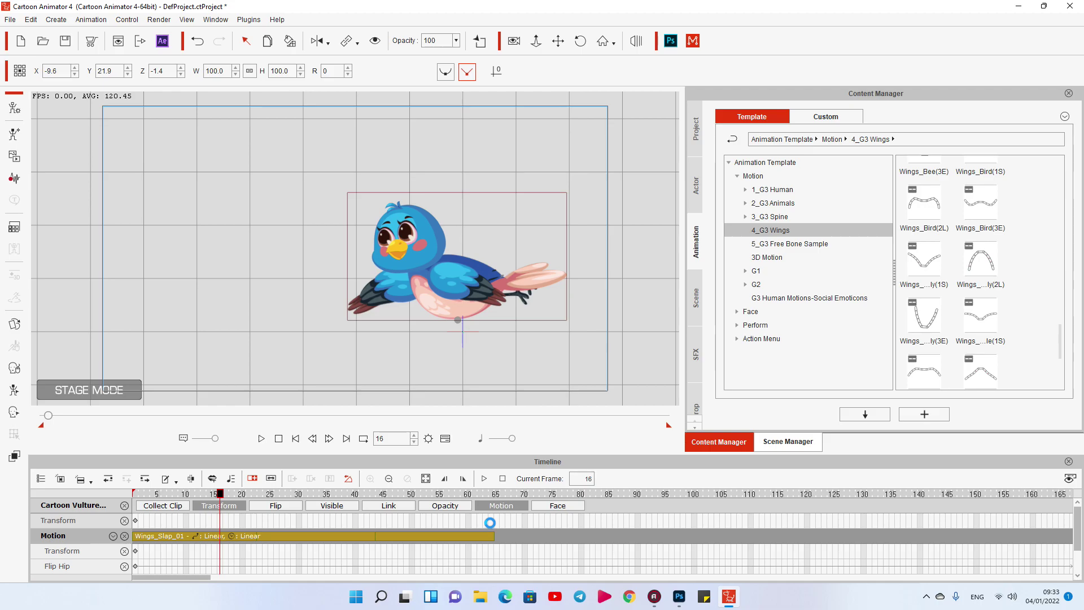
# - Key the bird's position at frame 64 at about X -480.1, Y 199.3, and play the flight from frame 1
pyautogui.click(490, 523)
pyautogui.moveTo(448, 282); pyautogui.dragTo(168, 175)
pyautogui.moveTo(299, 495); pyautogui.dragTo(103, 494)
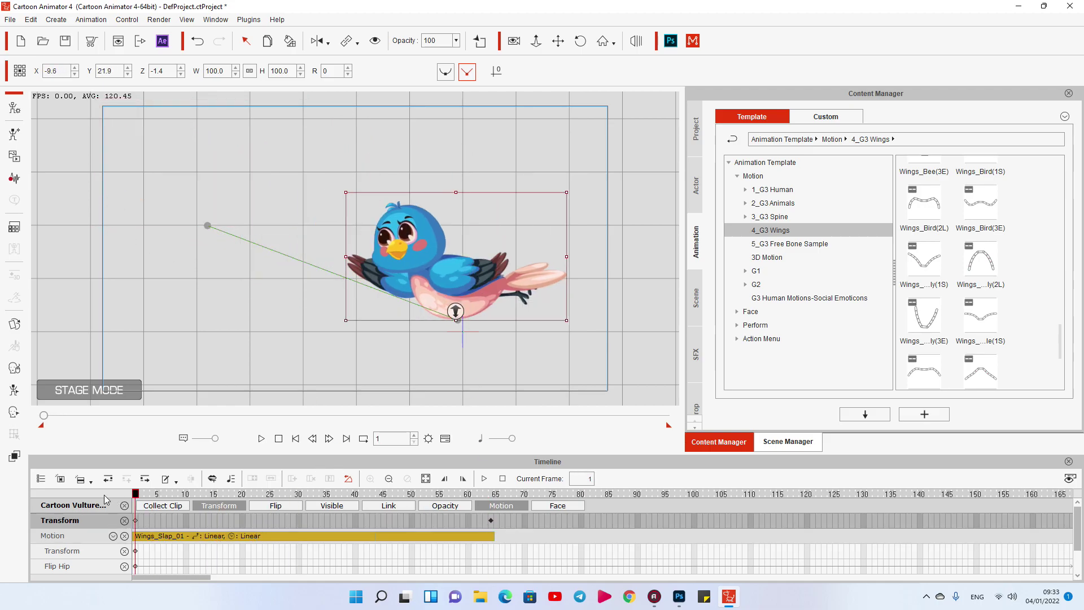
pyautogui.press('space')
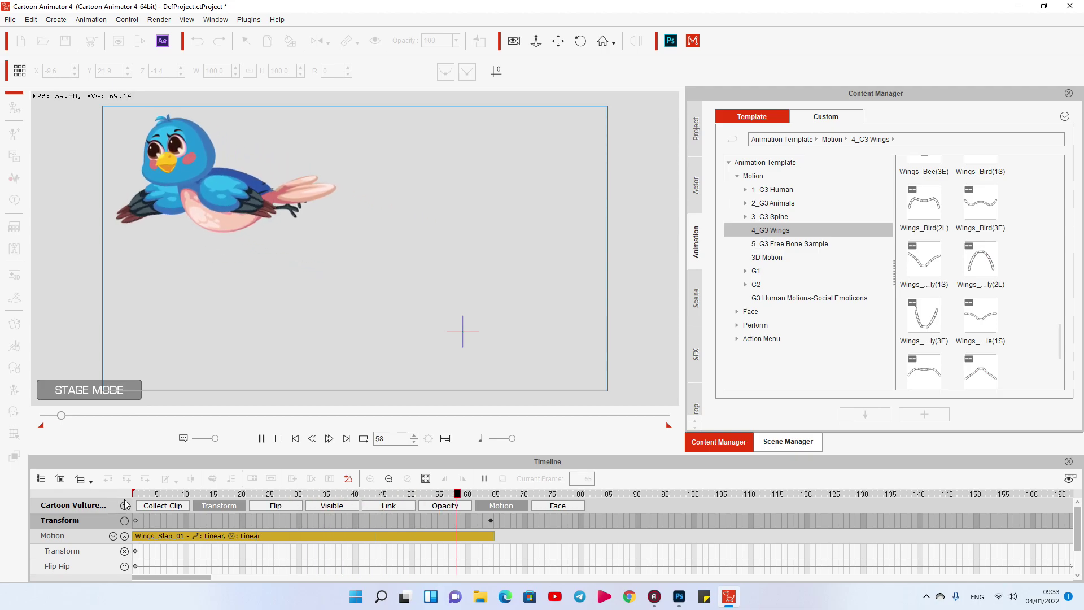
pyautogui.press('space')
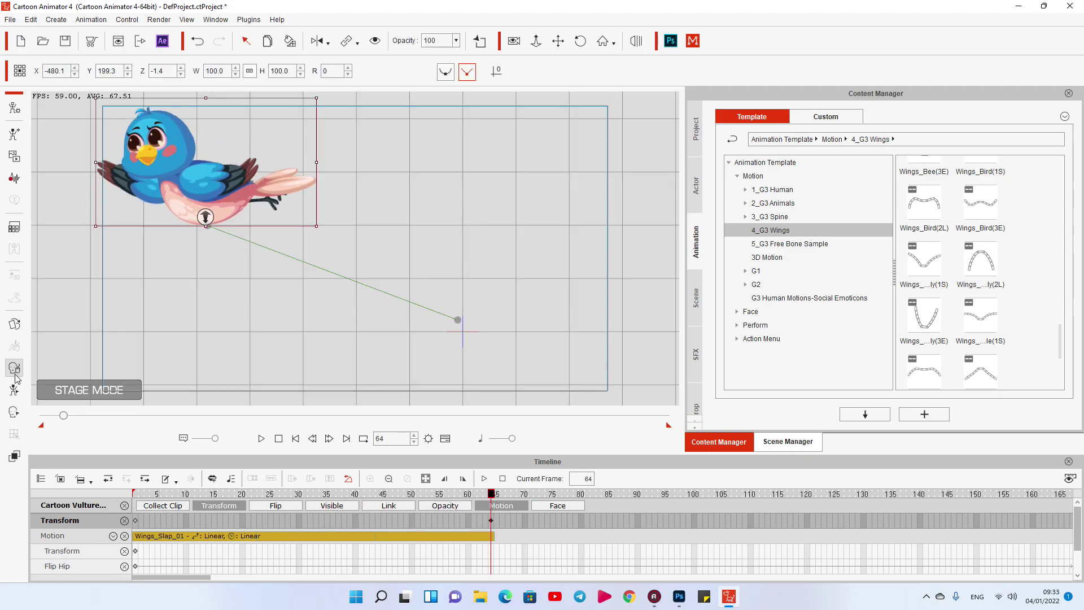
# - Record Face Puppet head and face movement on the bird from frame 1 using the second Full Face Control preset
pyautogui.click(136, 494)
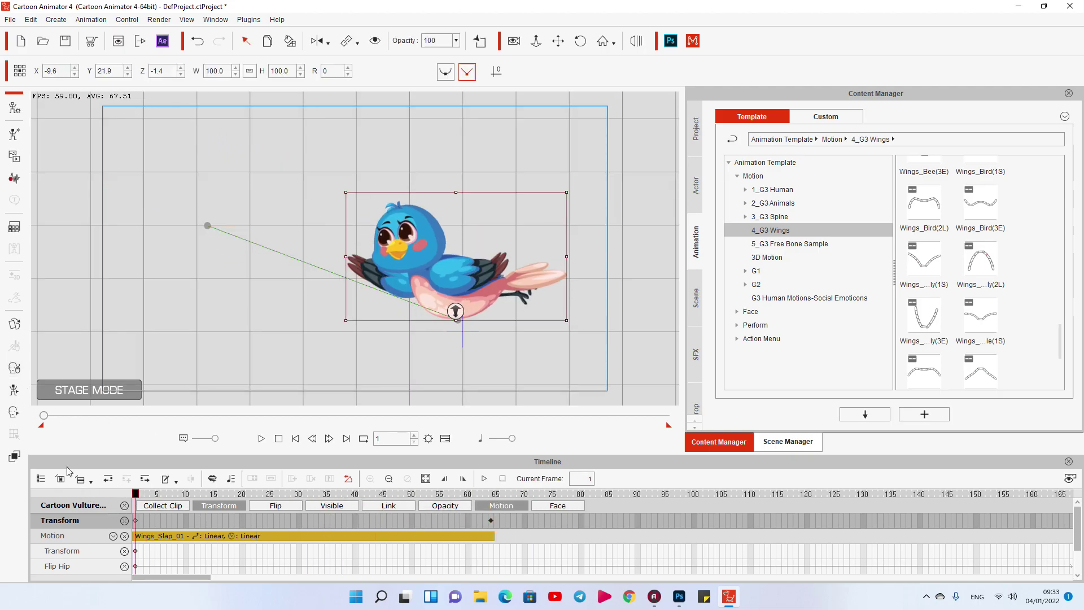
pyautogui.click(14, 367)
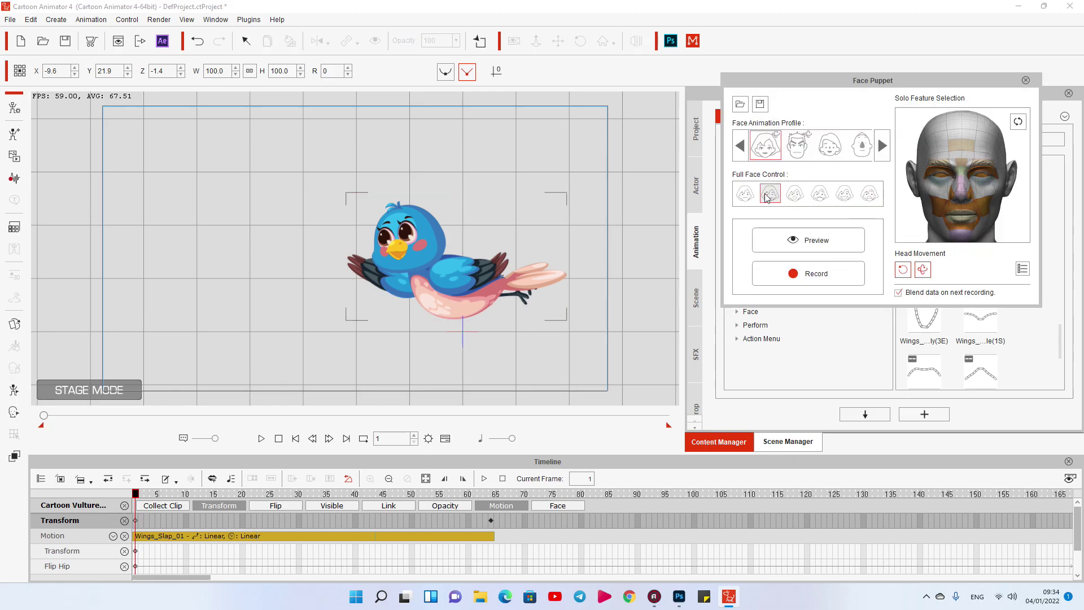
pyautogui.click(815, 272)
pyautogui.click(542, 342)
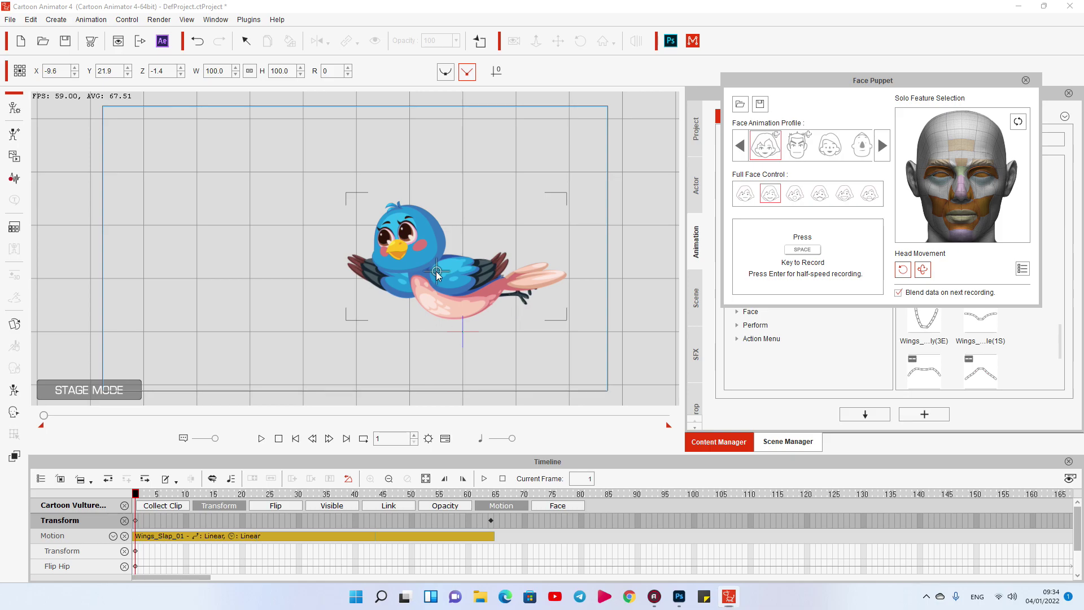
pyautogui.press('space')
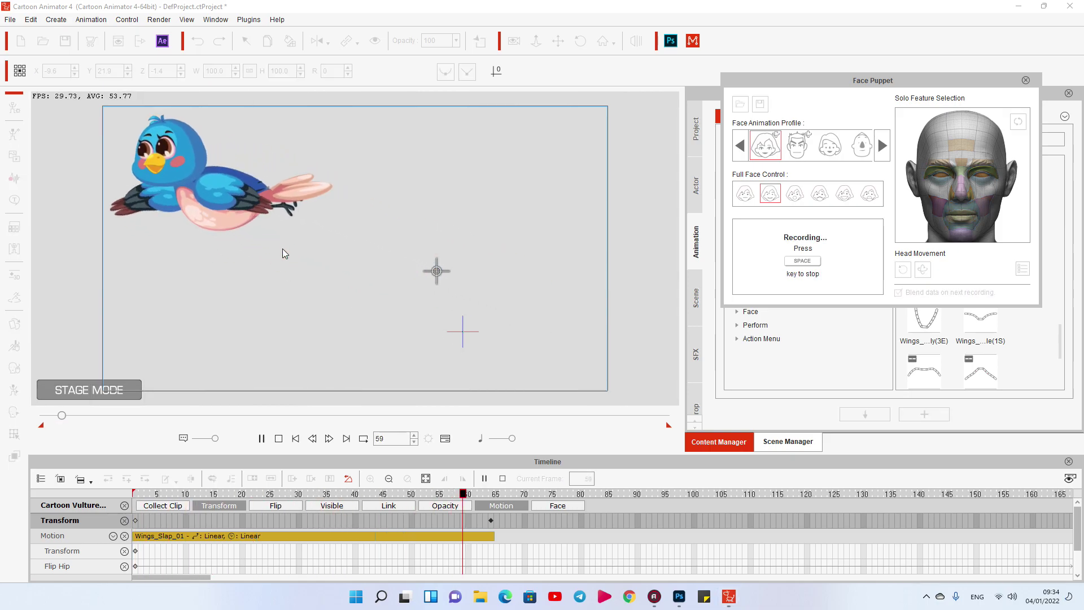
pyautogui.press('space')
# - Play back the recorded facial animation from the first frame, stop it, and close Face Puppet
pyautogui.click(278, 439)
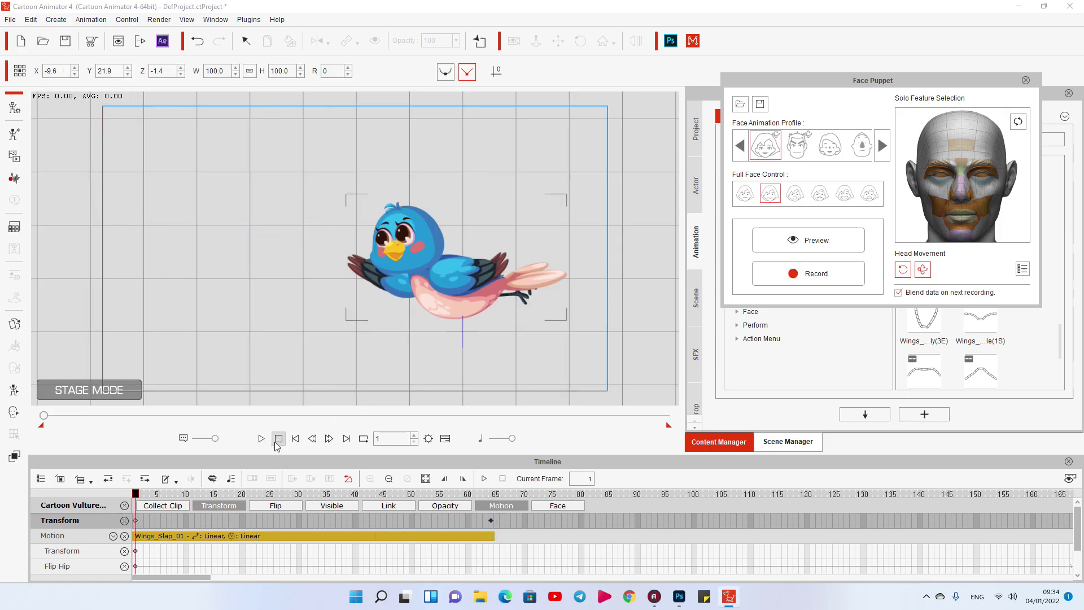
pyautogui.click(261, 441)
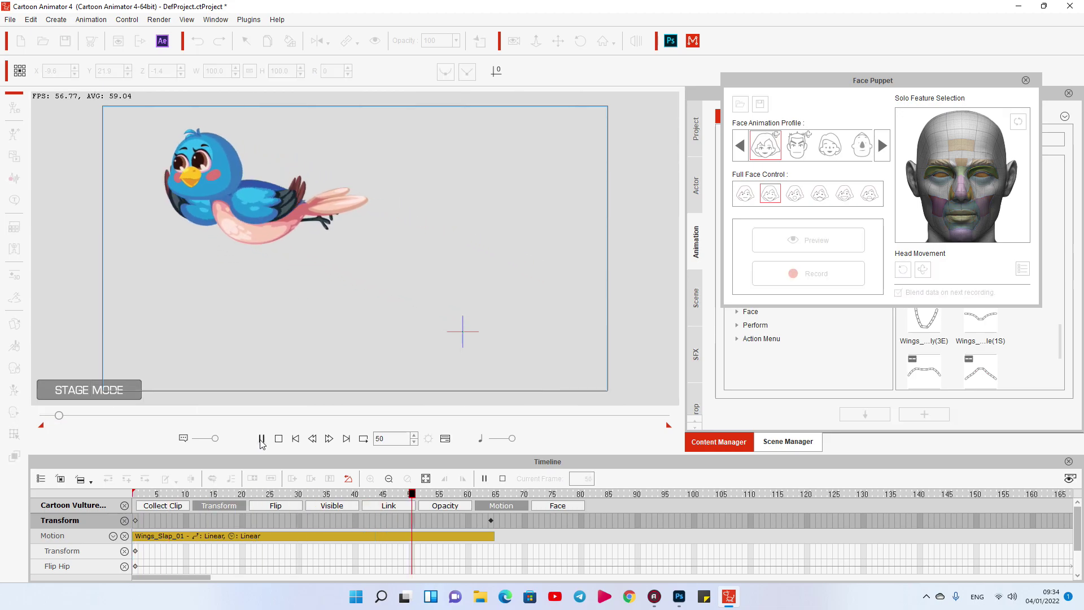
pyautogui.click(279, 439)
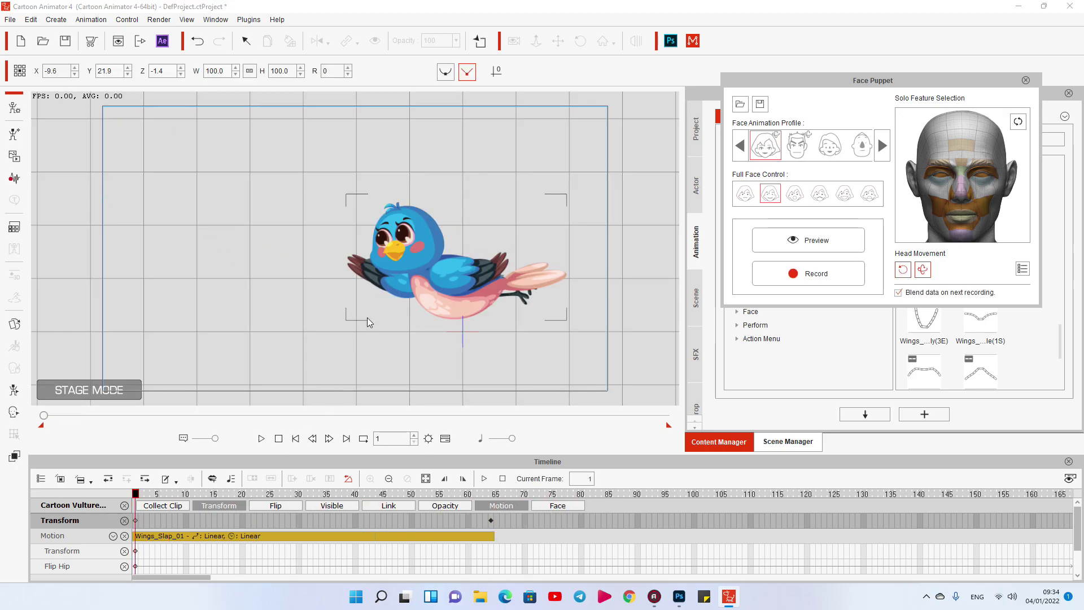
pyautogui.click(1025, 81)
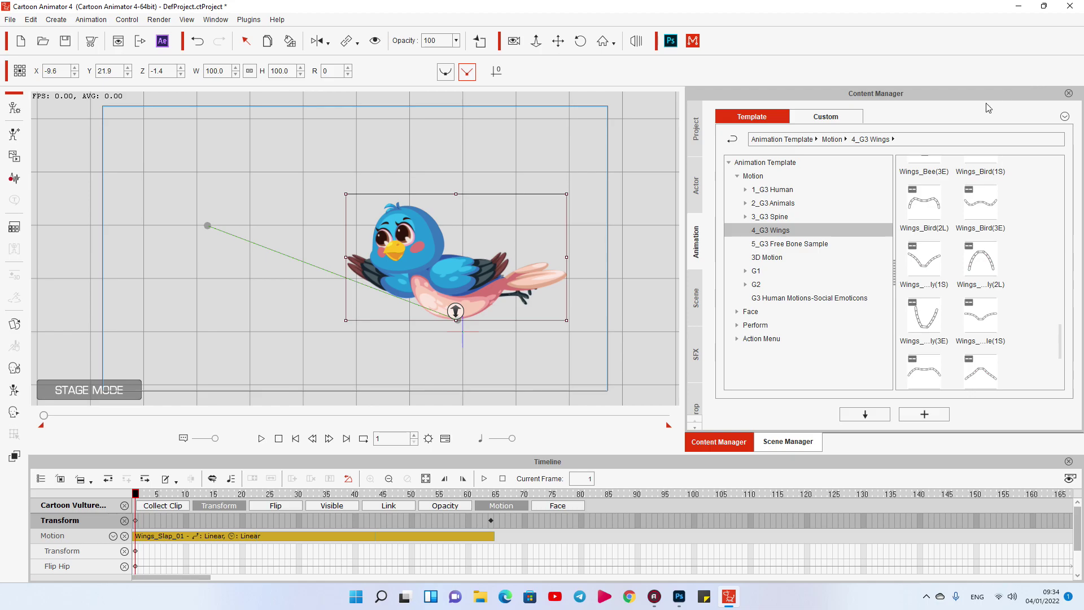
# - Save the bird to the custom Character library of actors under the name Bird Flying
pyautogui.click(698, 184)
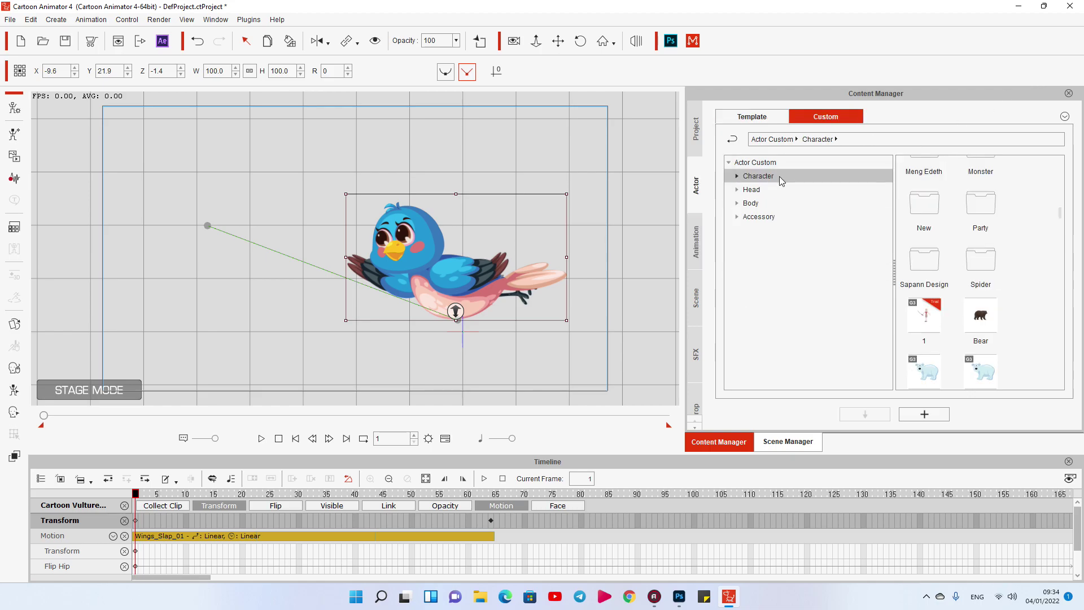
pyautogui.scroll(-5, 1023, 276)
pyautogui.scroll(-10, 1011, 306)
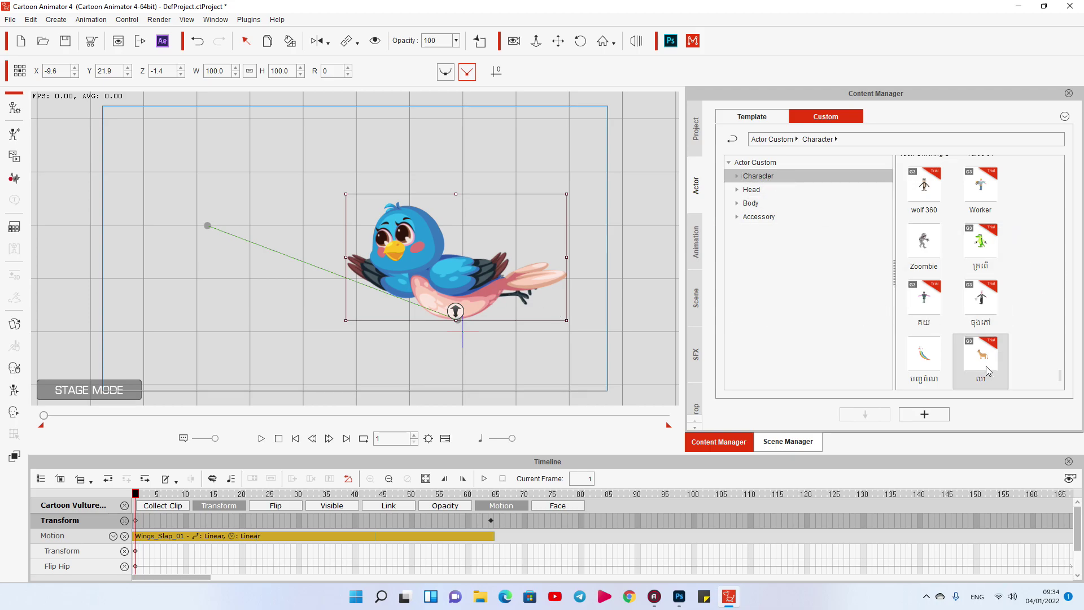
pyautogui.click(924, 413)
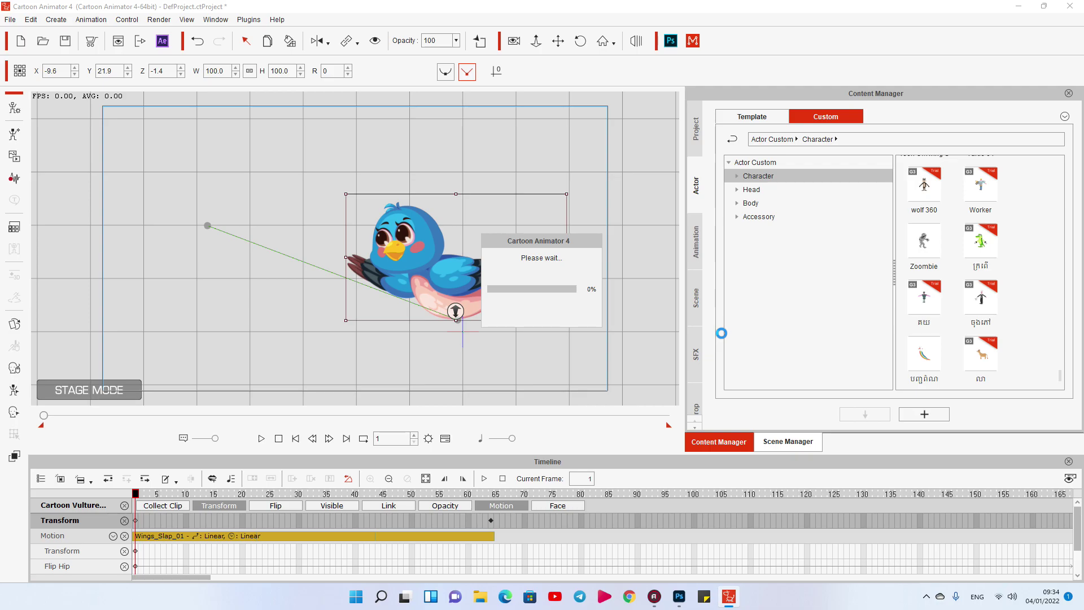
pyautogui.write('Bird Flying')
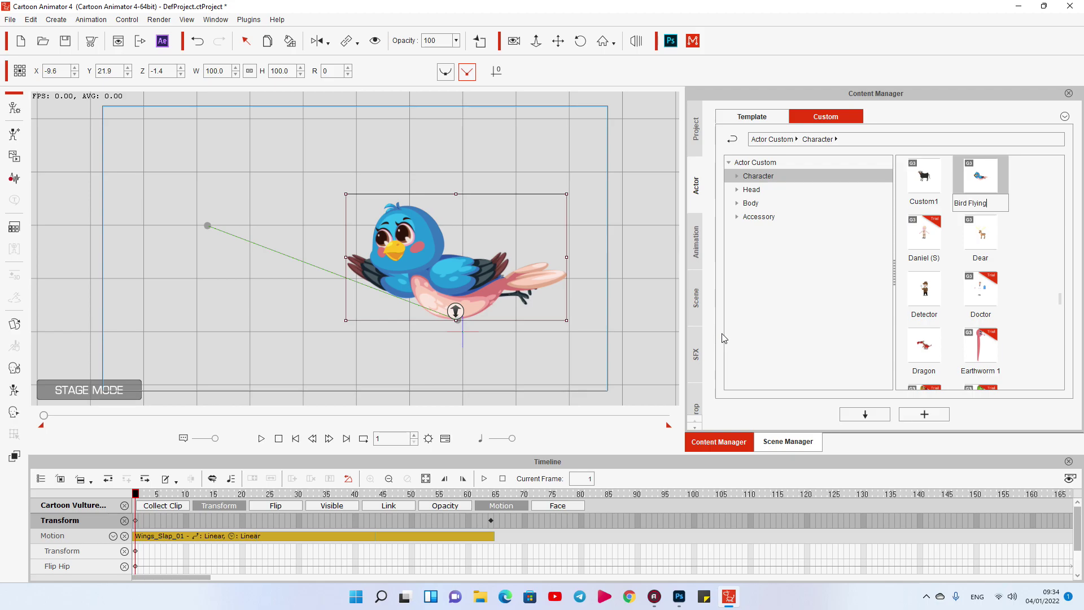
pyautogui.press('Return')
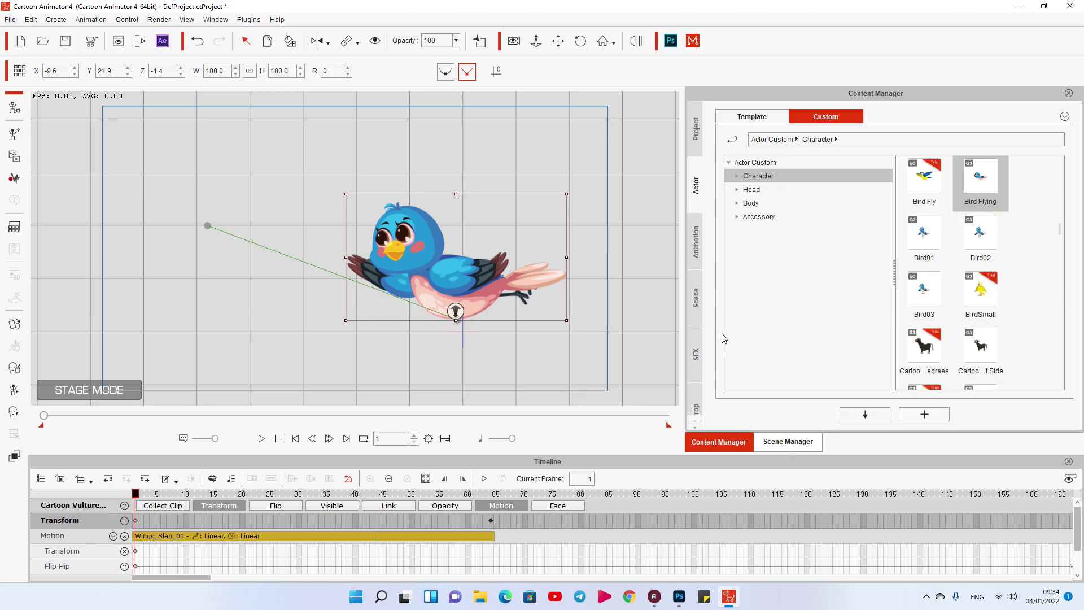
# - Append Finish to the name of the saved Bird Flying character
pyautogui.click(993, 205)
pyautogui.click(993, 202)
pyautogui.write('Finish')
pyautogui.press('Return')
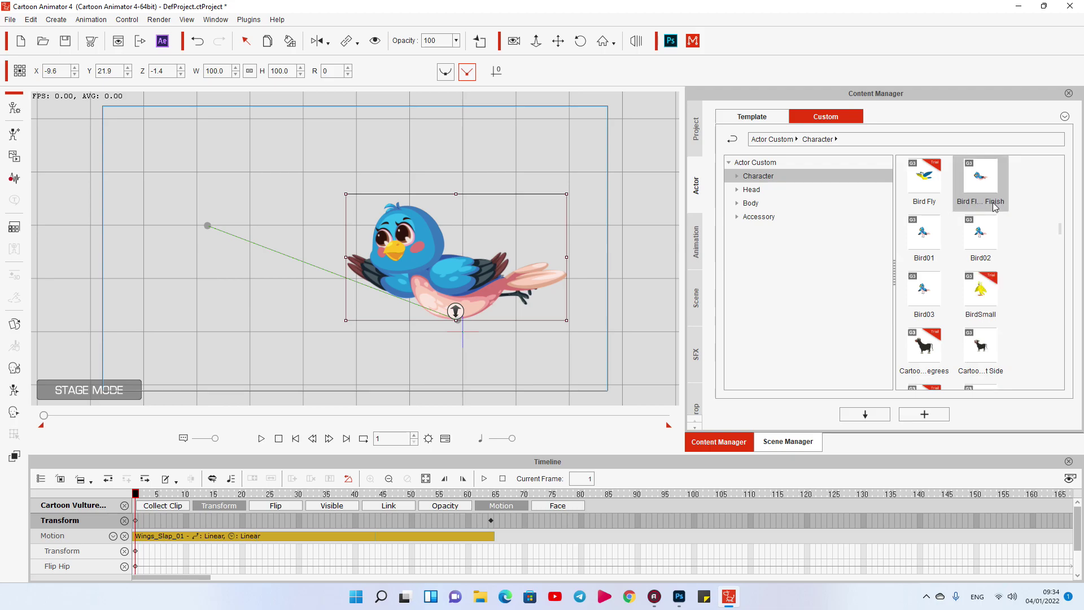